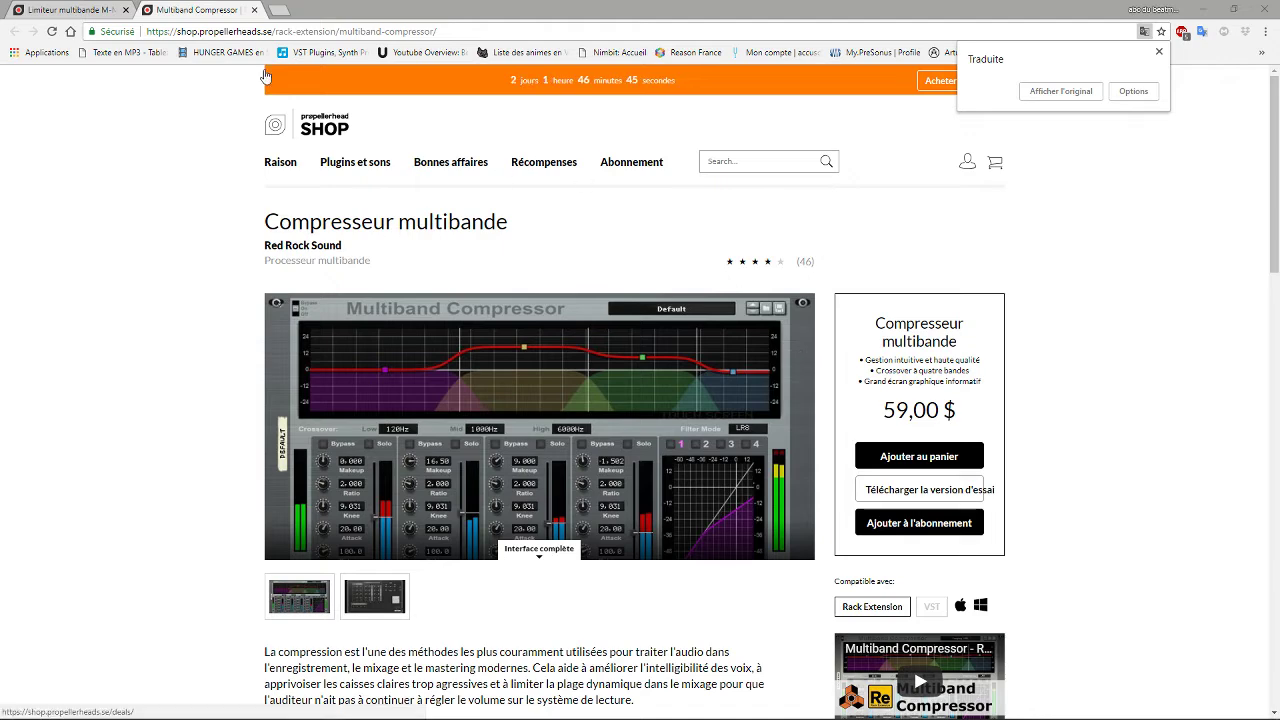
Step: Look over the M-MAX multiband limiter's shop page and return to the Multiband Compressor page
{"action": "left_click", "coordinate": [70, 9]}
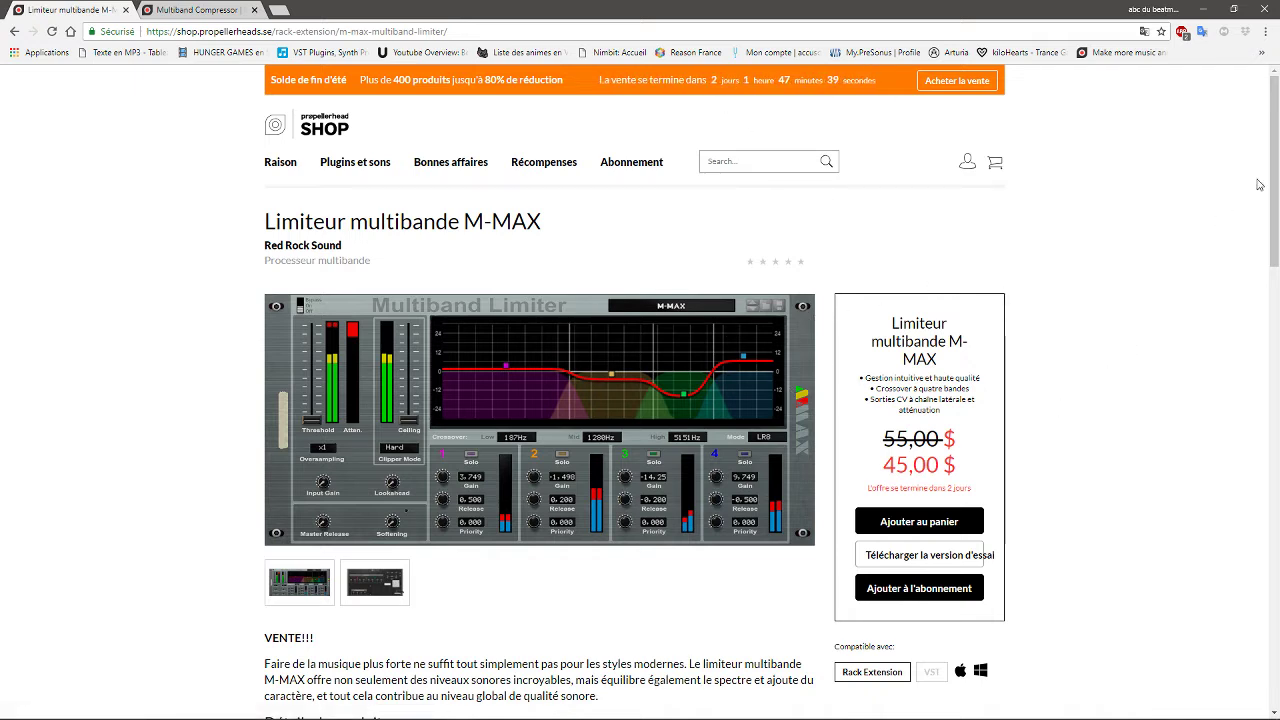
{"action": "left_click_drag", "start_coordinate": [1275, 168], "coordinate": [1277, 211]}
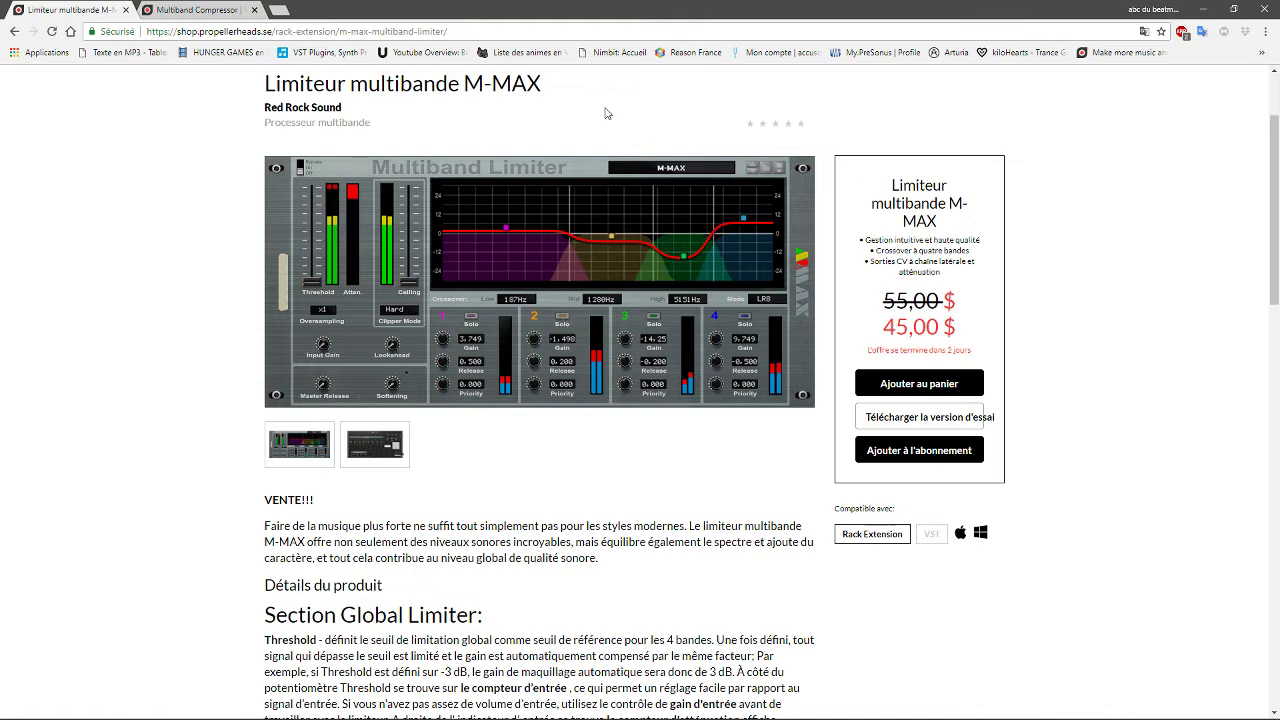
{"action": "left_click", "coordinate": [210, 12]}
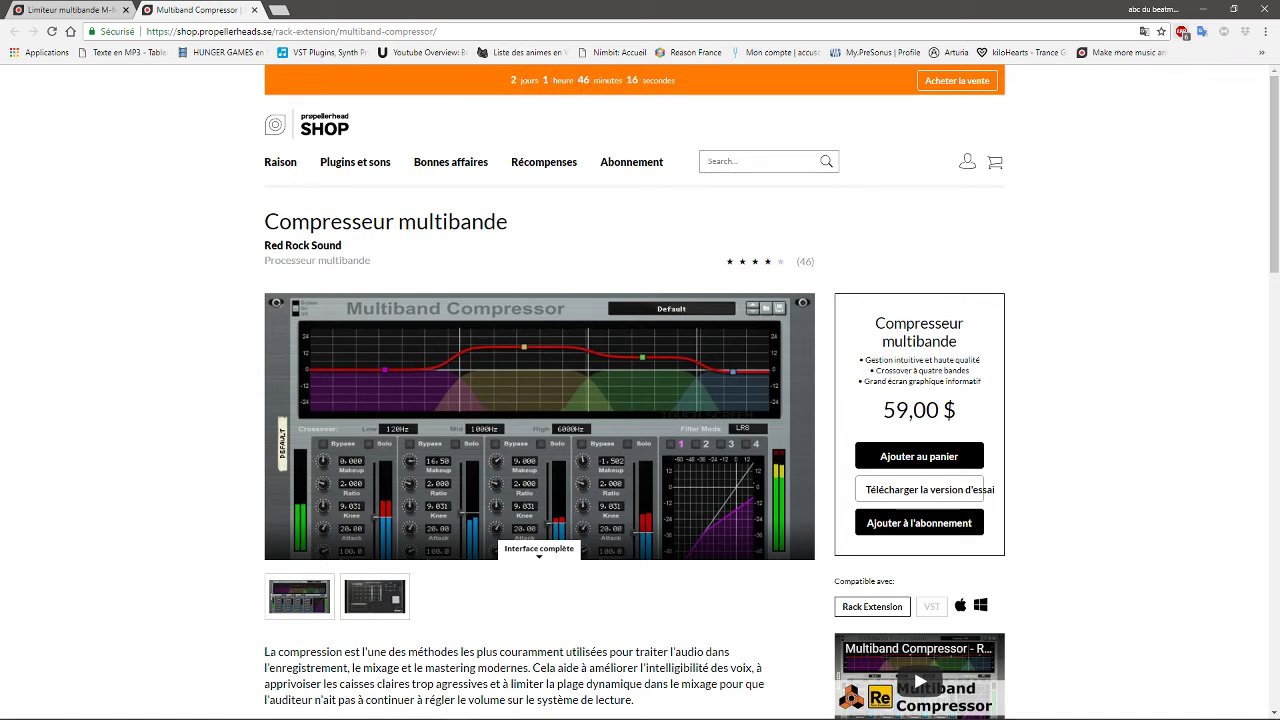
Step: Switch to Reason, bypass the Bus 1 insert effects and listen to the loop from its start
{"action": "mouse_move", "coordinate": [145, 712]}
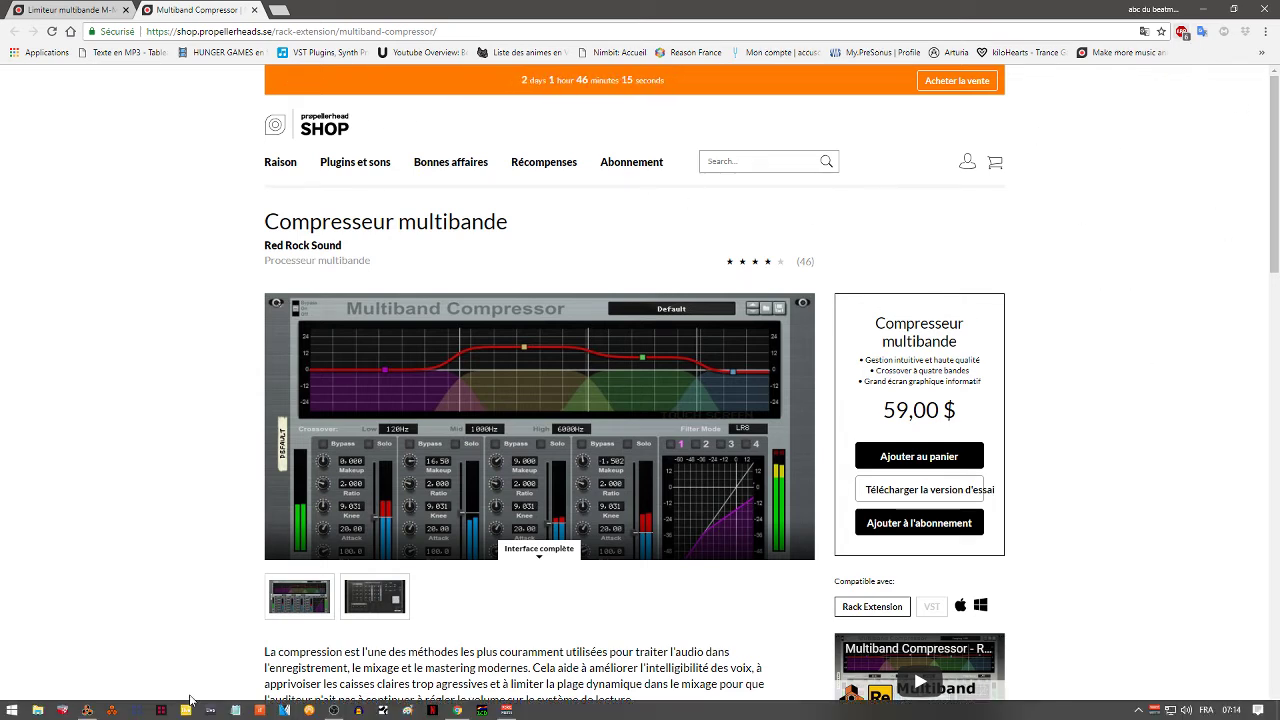
{"action": "left_click", "coordinate": [88, 711]}
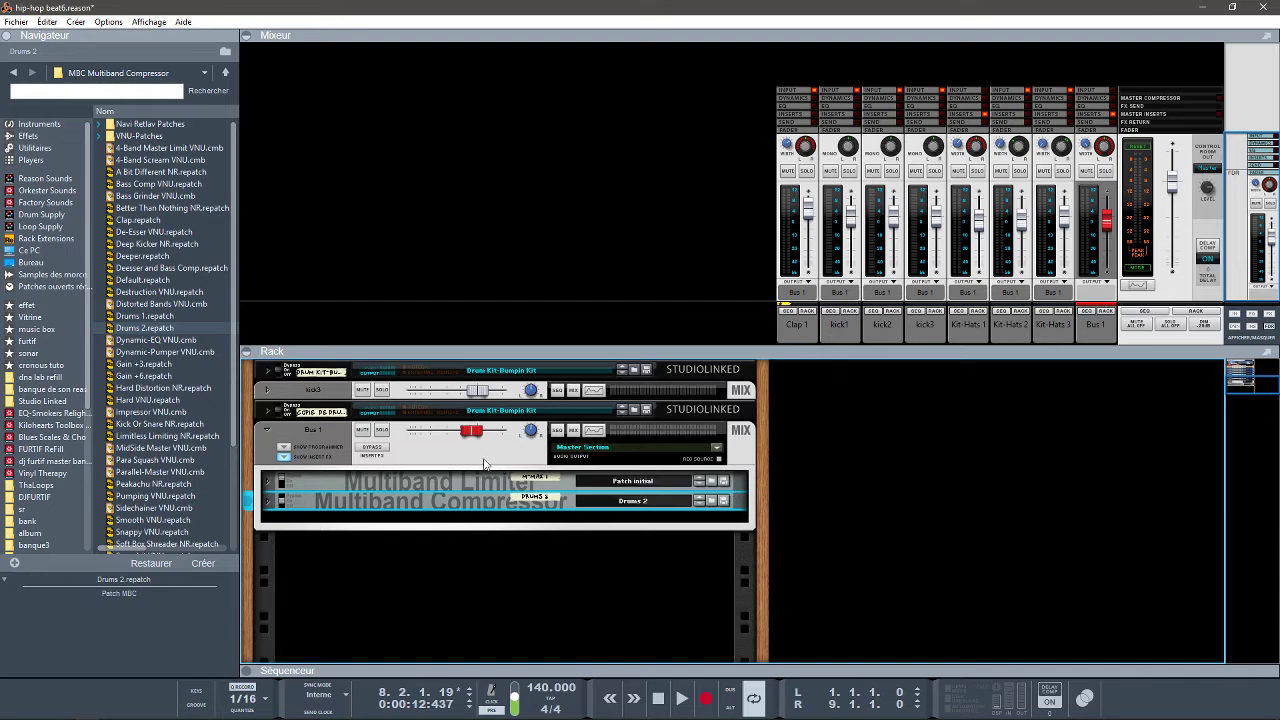
{"action": "left_click", "coordinate": [369, 451]}
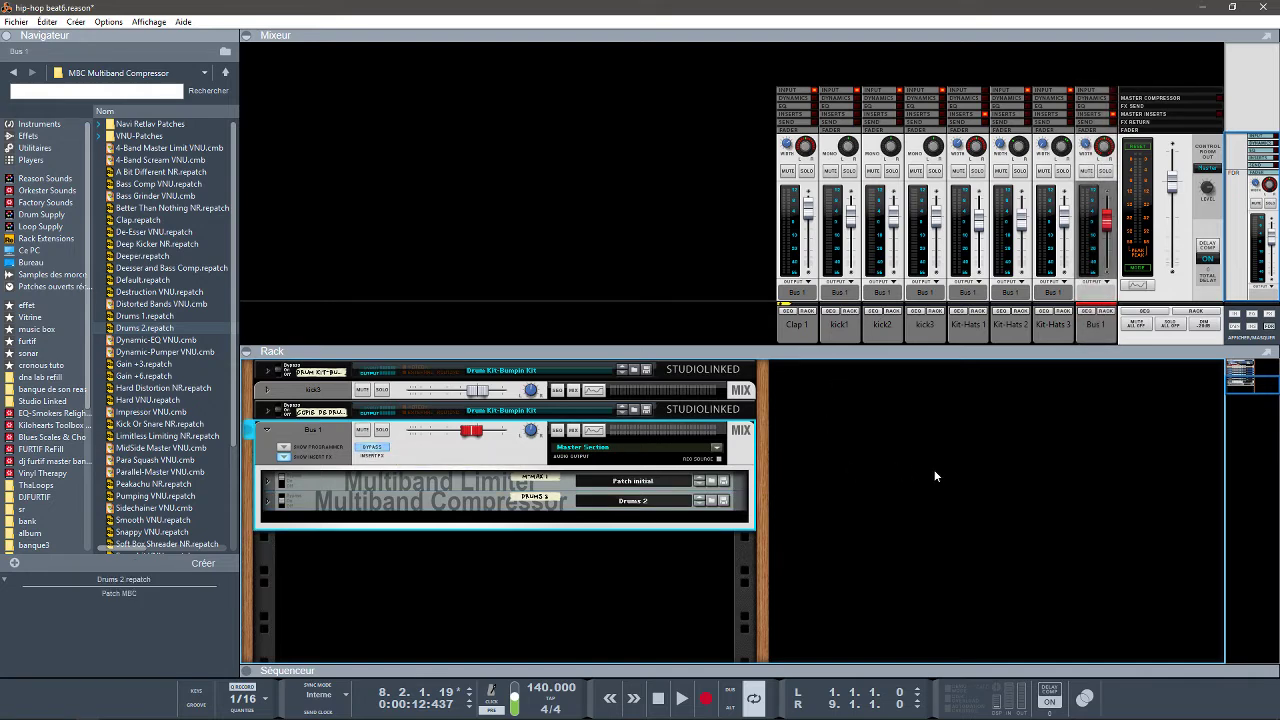
{"action": "key", "text": "KP_0"}
{"action": "key", "text": "space"}
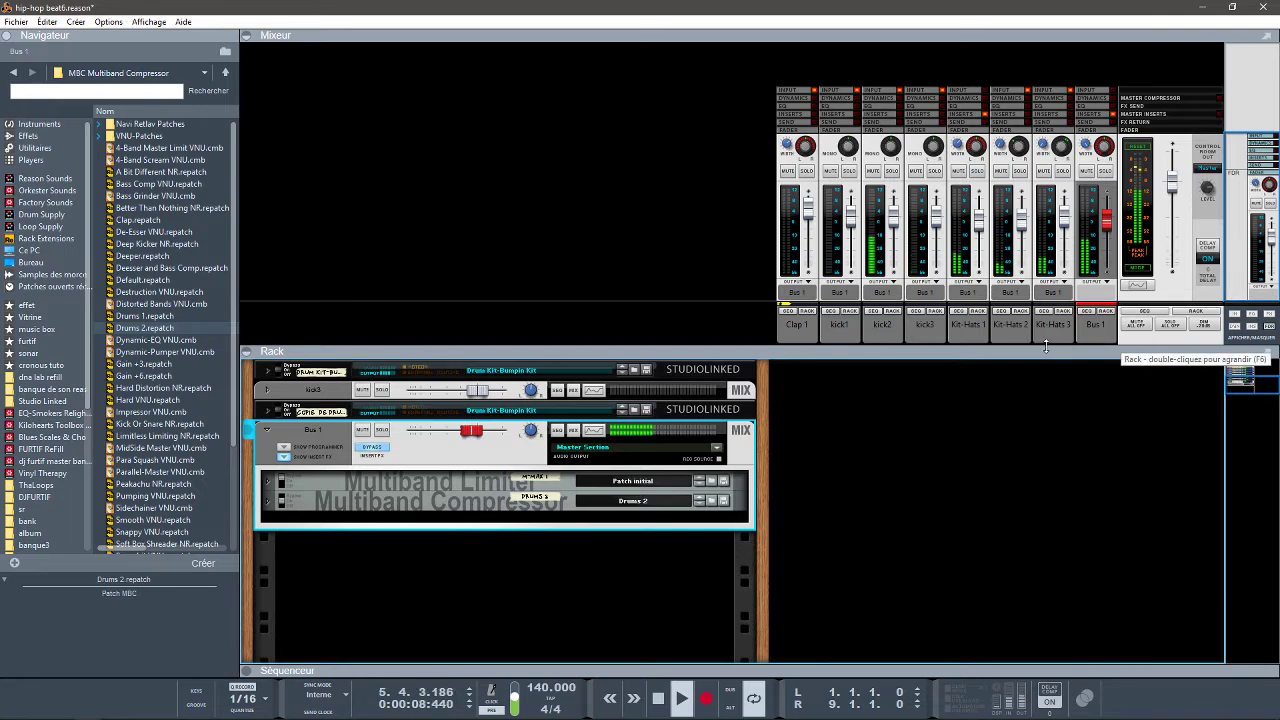
{"action": "key", "text": "space"}
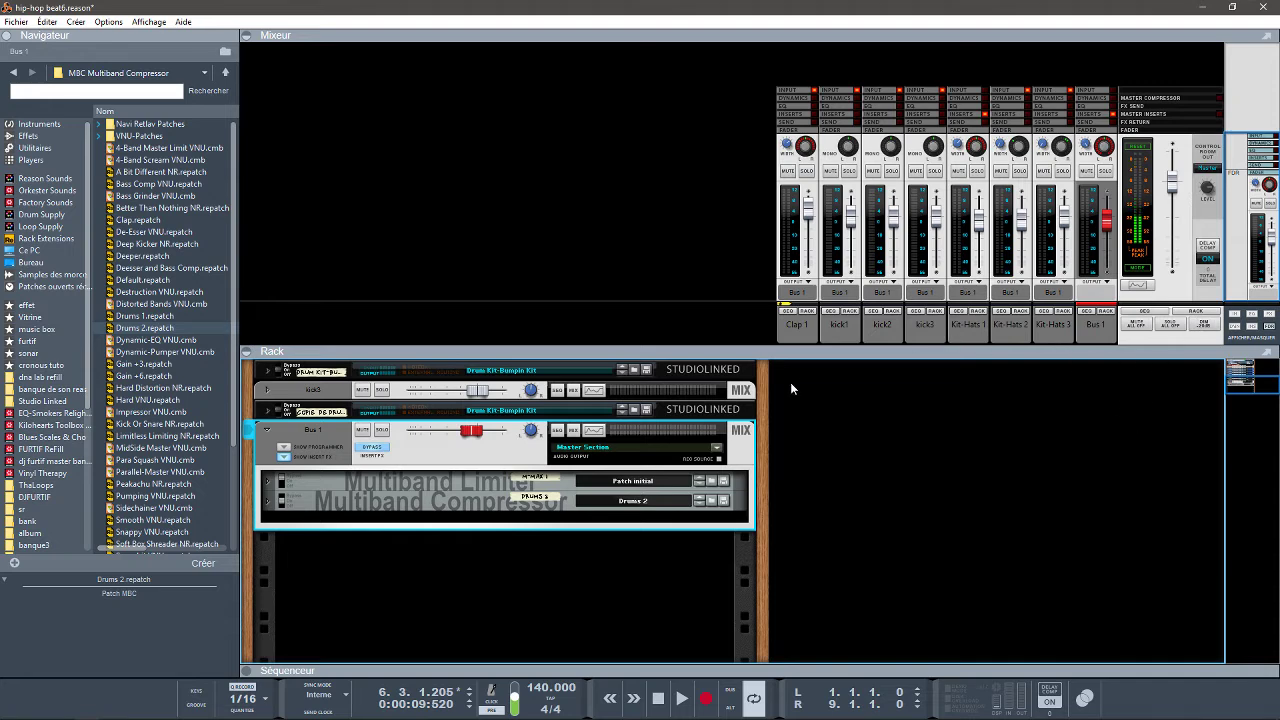
Step: Unfold the Multiband Compressor and browse its patches, including the Navi Retlav Patches and VNU-Patches folders
{"action": "left_click", "coordinate": [266, 503]}
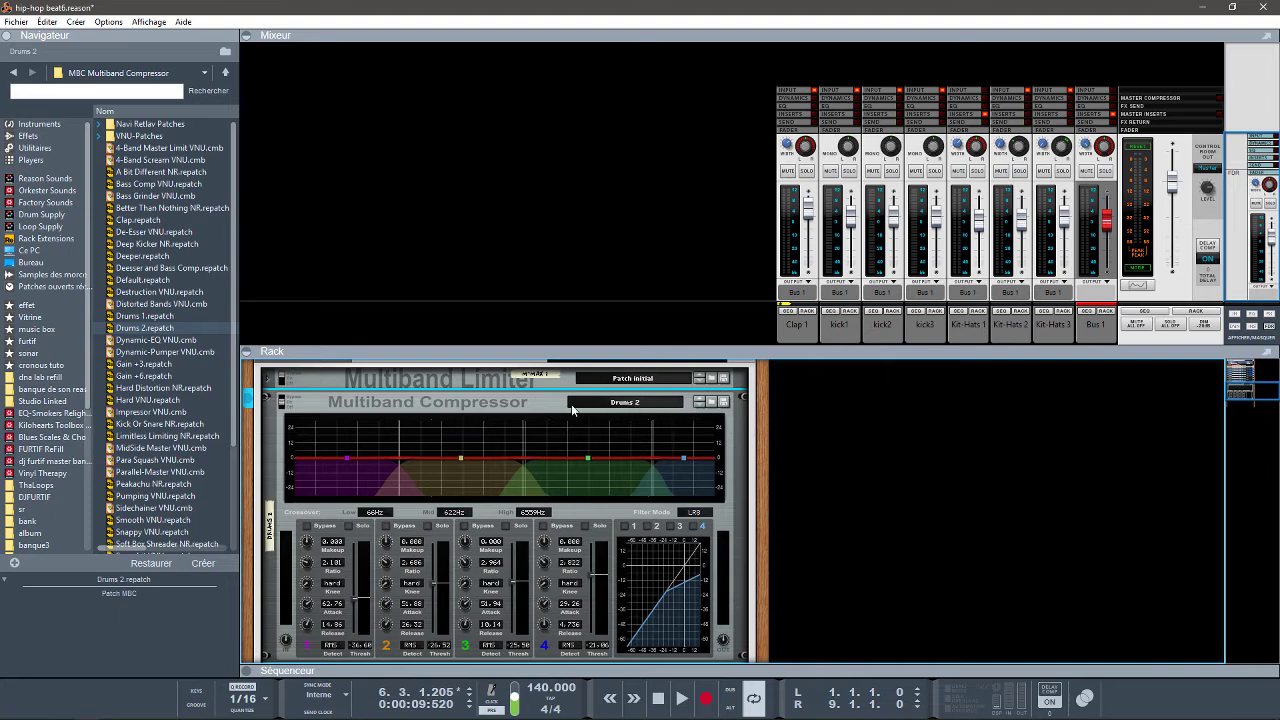
{"action": "left_click", "coordinate": [708, 401]}
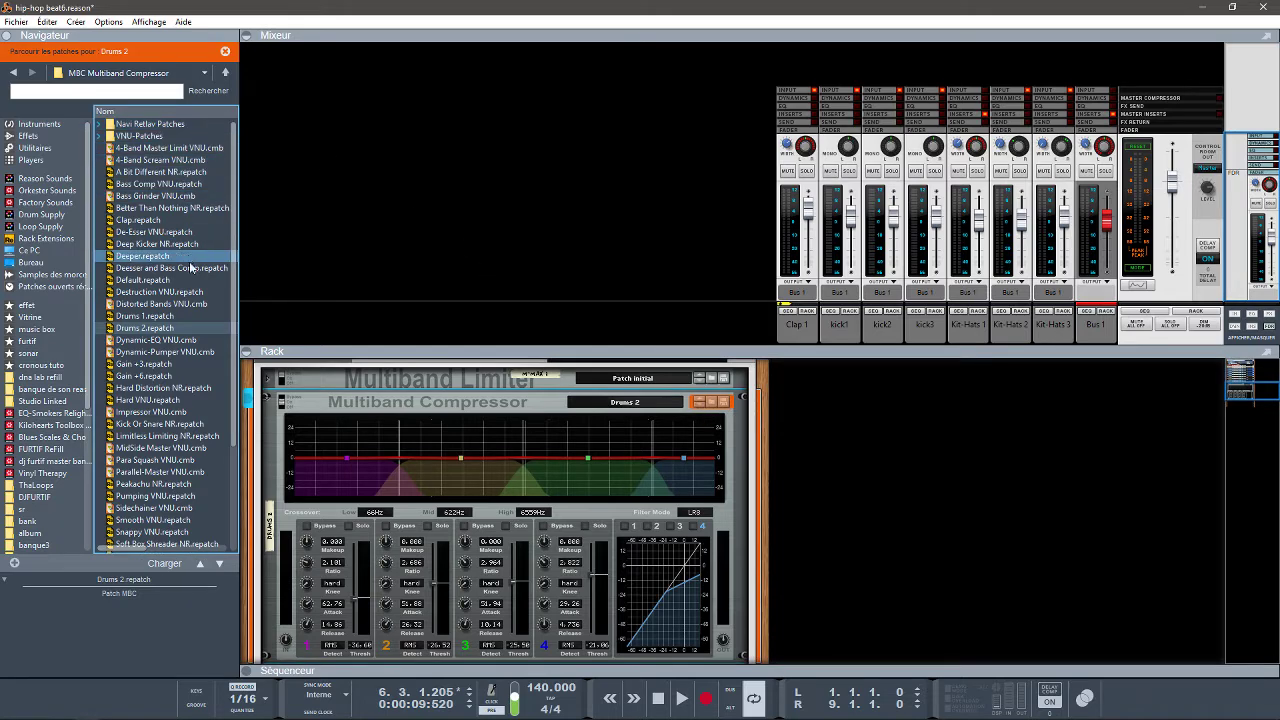
{"action": "left_click_drag", "start_coordinate": [237, 228], "coordinate": [265, 396]}
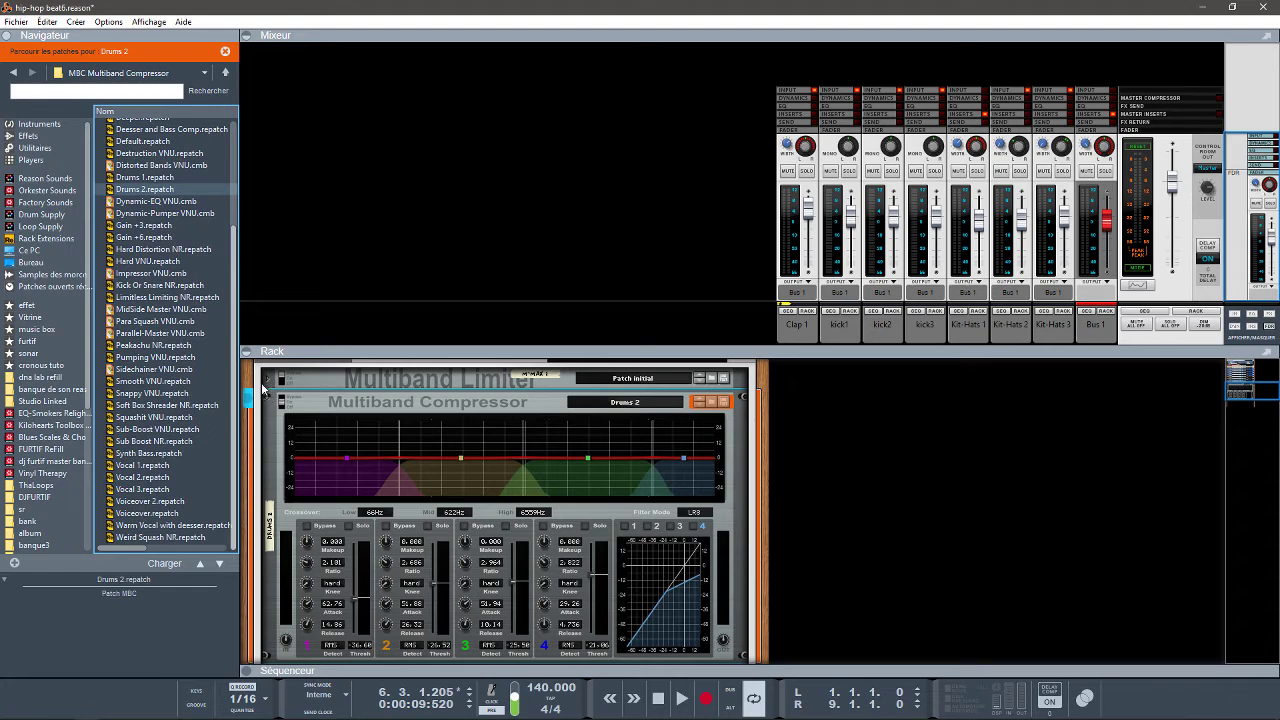
{"action": "left_click_drag", "start_coordinate": [259, 340], "coordinate": [243, 162]}
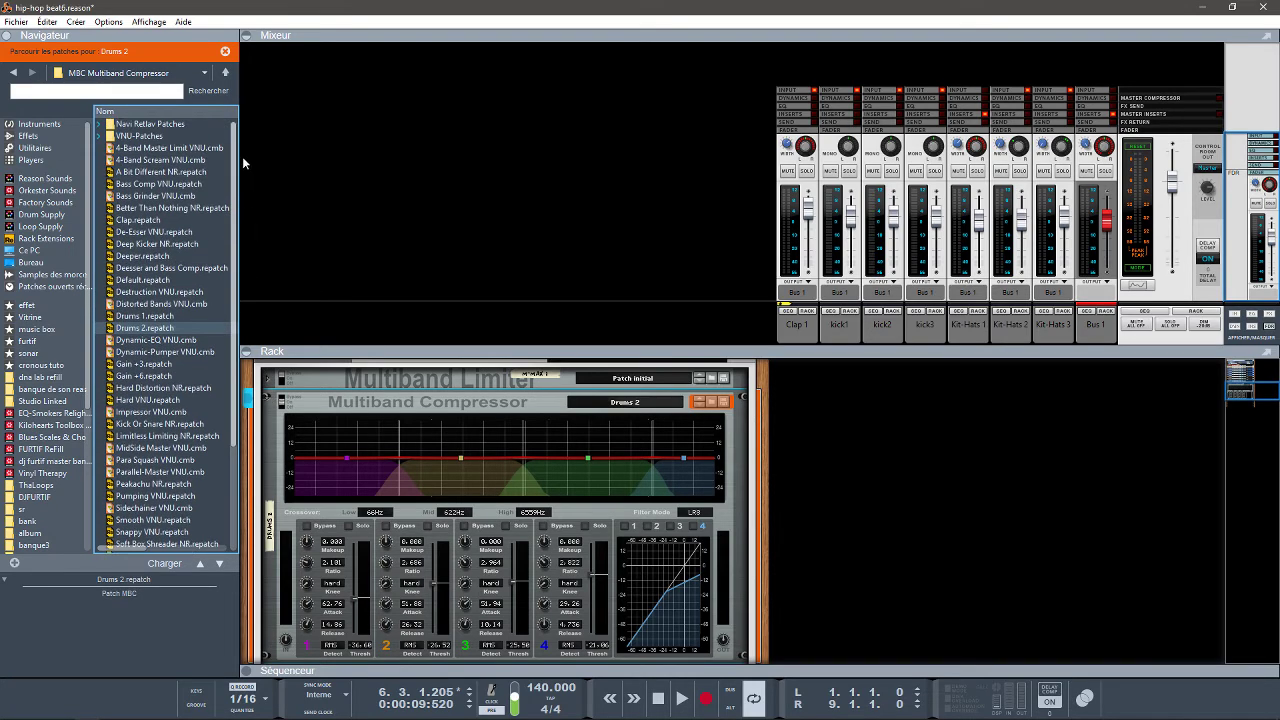
{"action": "left_click", "coordinate": [161, 332]}
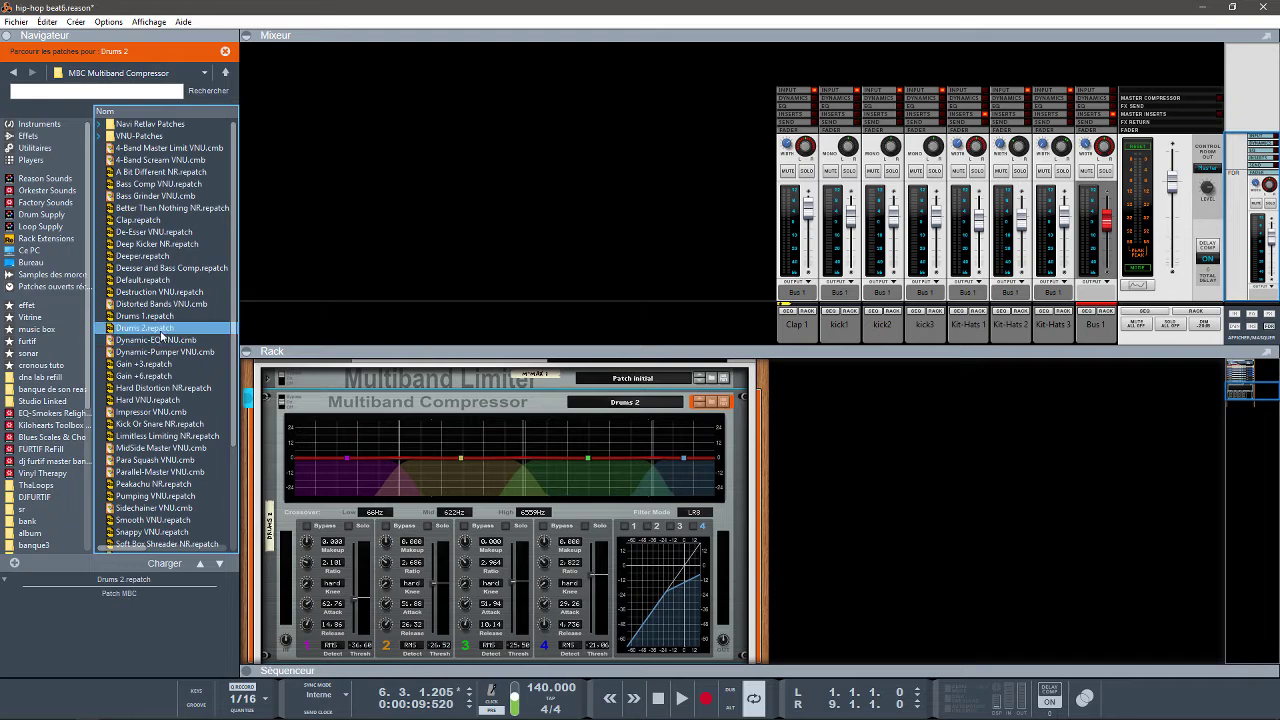
{"action": "left_click", "coordinate": [100, 126]}
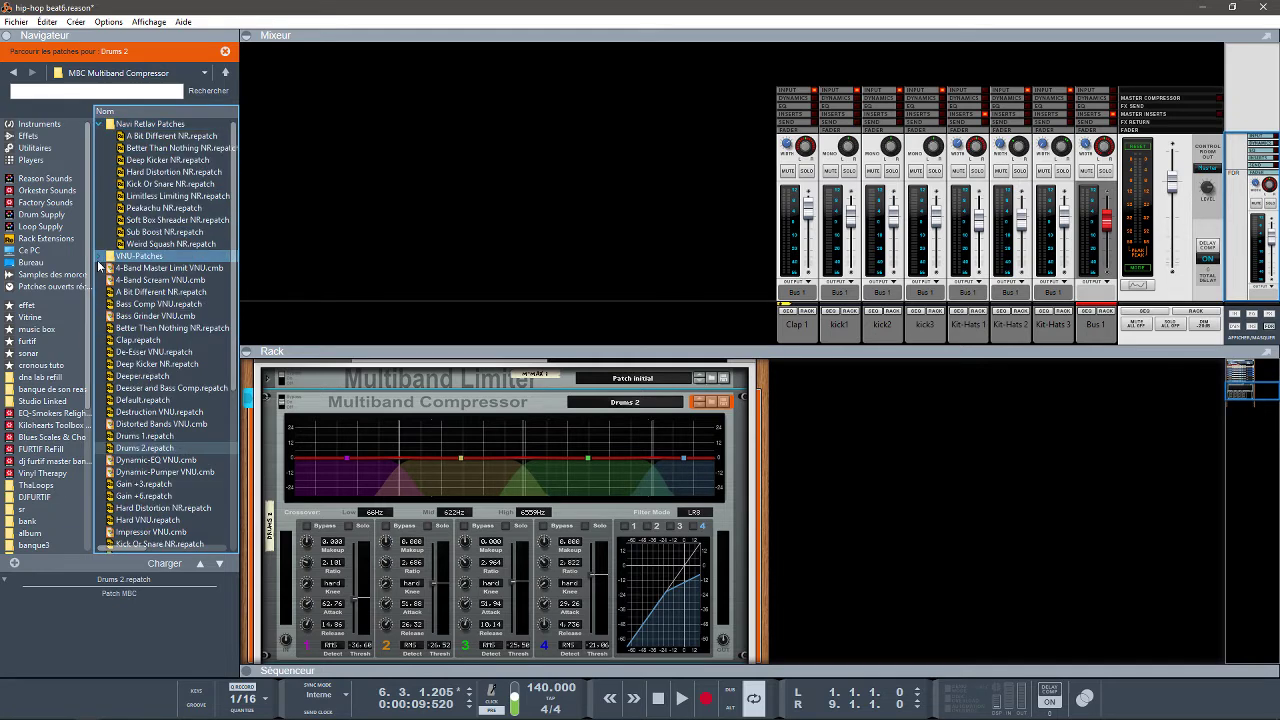
{"action": "left_click", "coordinate": [99, 258]}
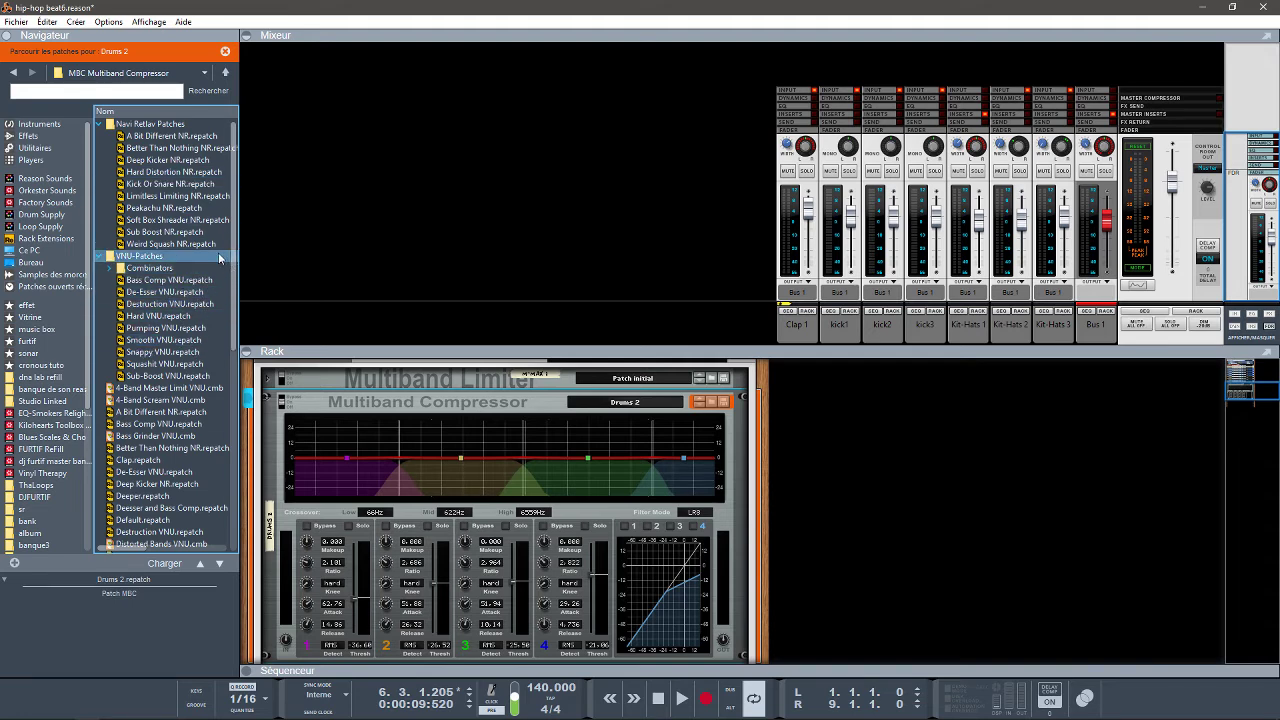
{"action": "left_click", "coordinate": [100, 126]}
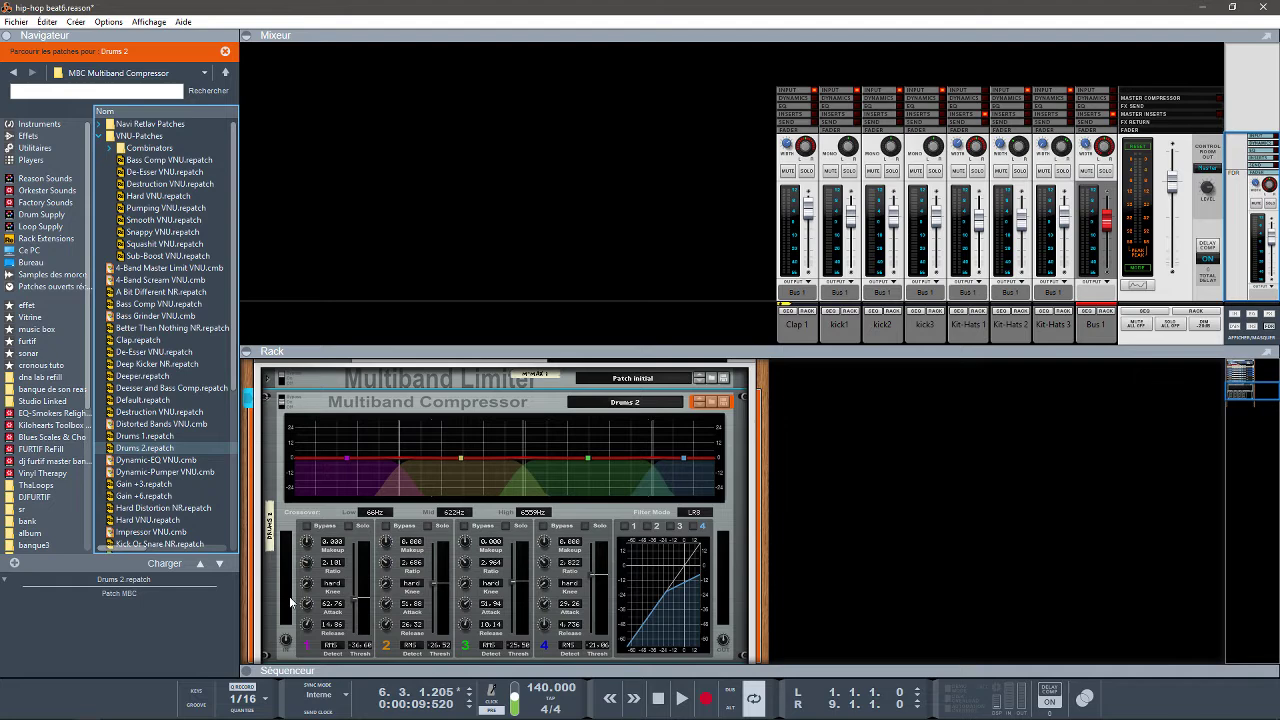
Step: Play the loop from its start through the Multiband Compressor, and turn band 1's solo on and off
{"action": "key", "text": "KP_0"}
{"action": "key", "text": "space"}
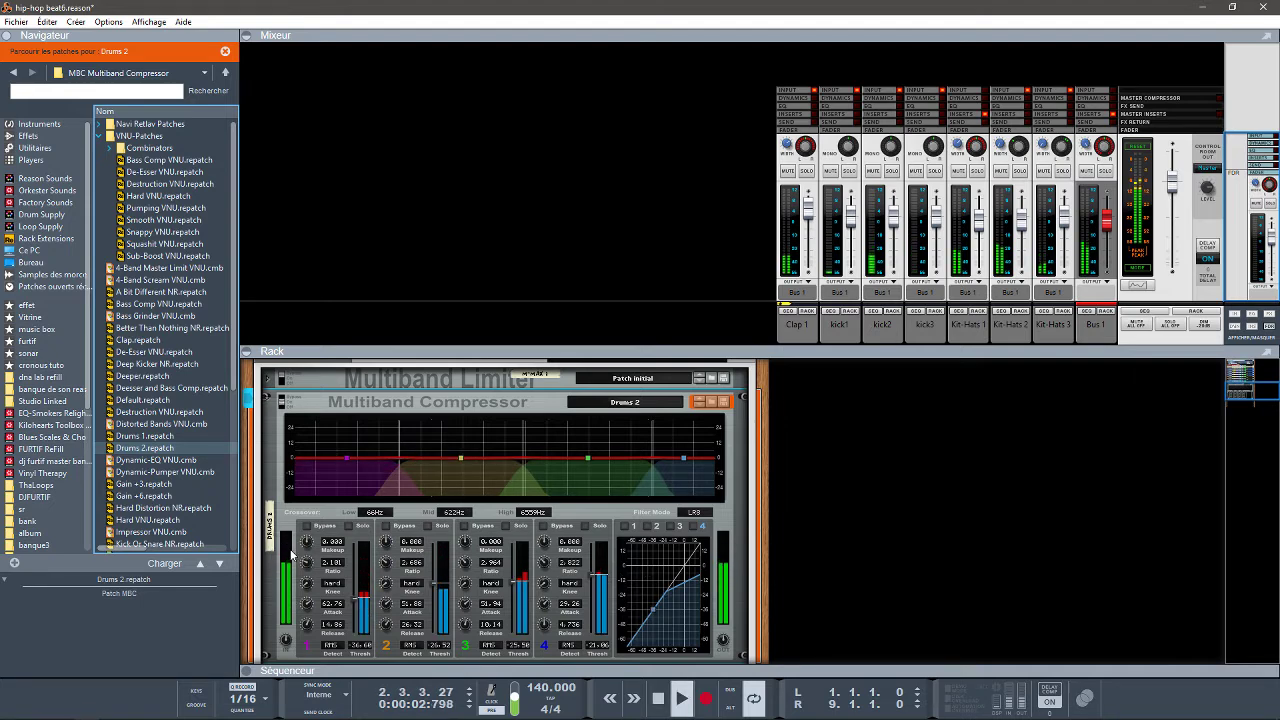
{"action": "key", "text": "space"}
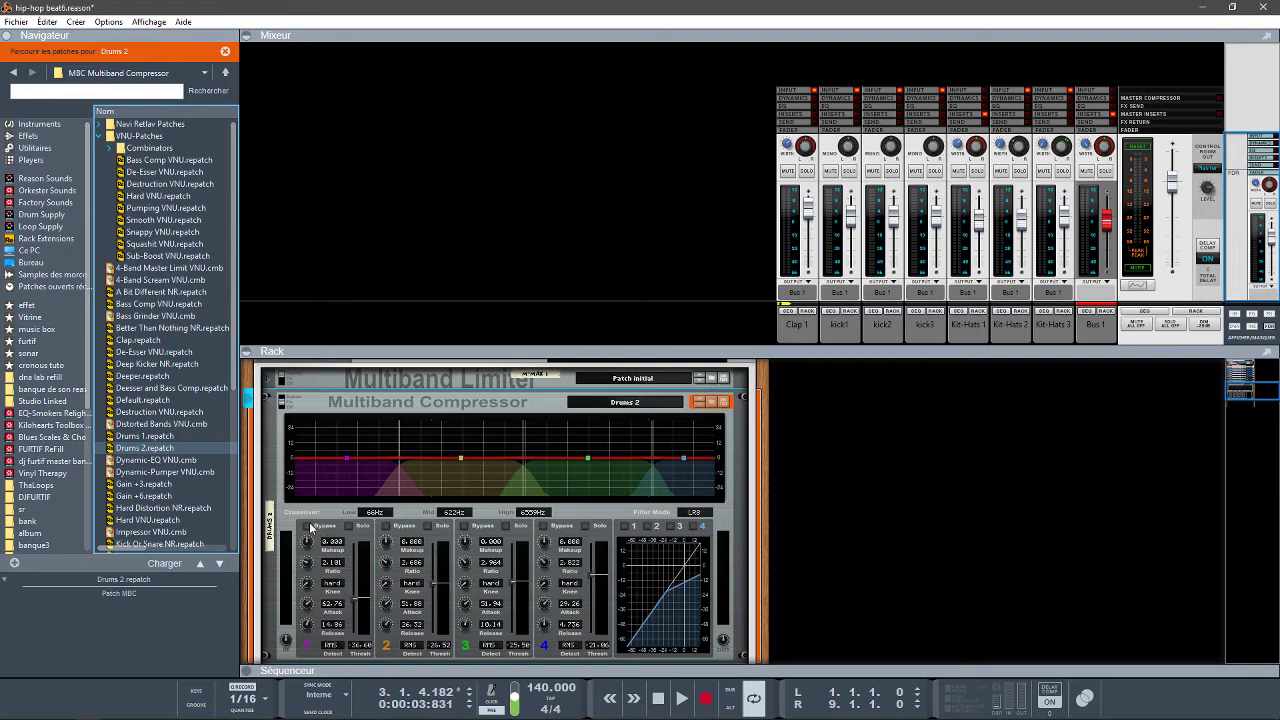
{"action": "left_click", "coordinate": [353, 530]}
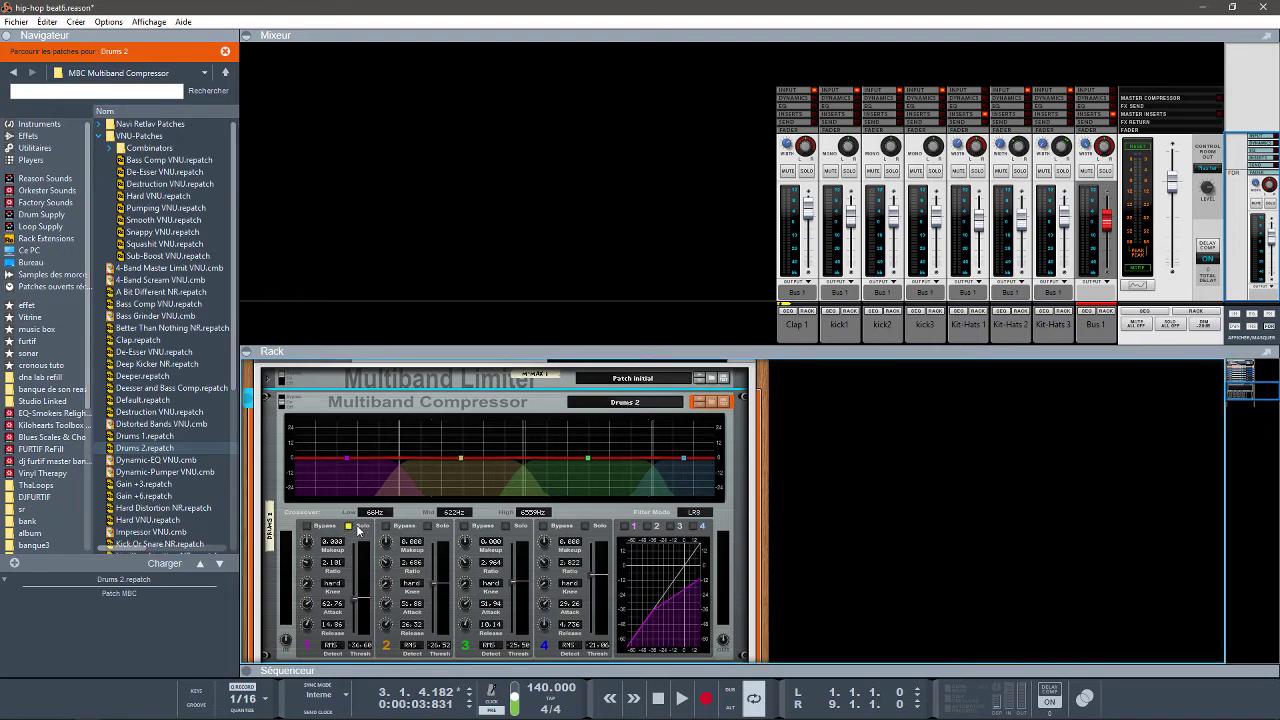
{"action": "left_click", "coordinate": [352, 529]}
Step: Set the Multiband Compressor's crossover frequencies to 97 Hz low, 604 Hz mid and 4320 Hz high
{"action": "mouse_move", "coordinate": [376, 516]}
{"action": "left_mouse_down"}
{"action": "mouse_move", "coordinate": [384, 532]}
{"action": "mouse_move", "coordinate": [366, 507]}
{"action": "left_mouse_up"}
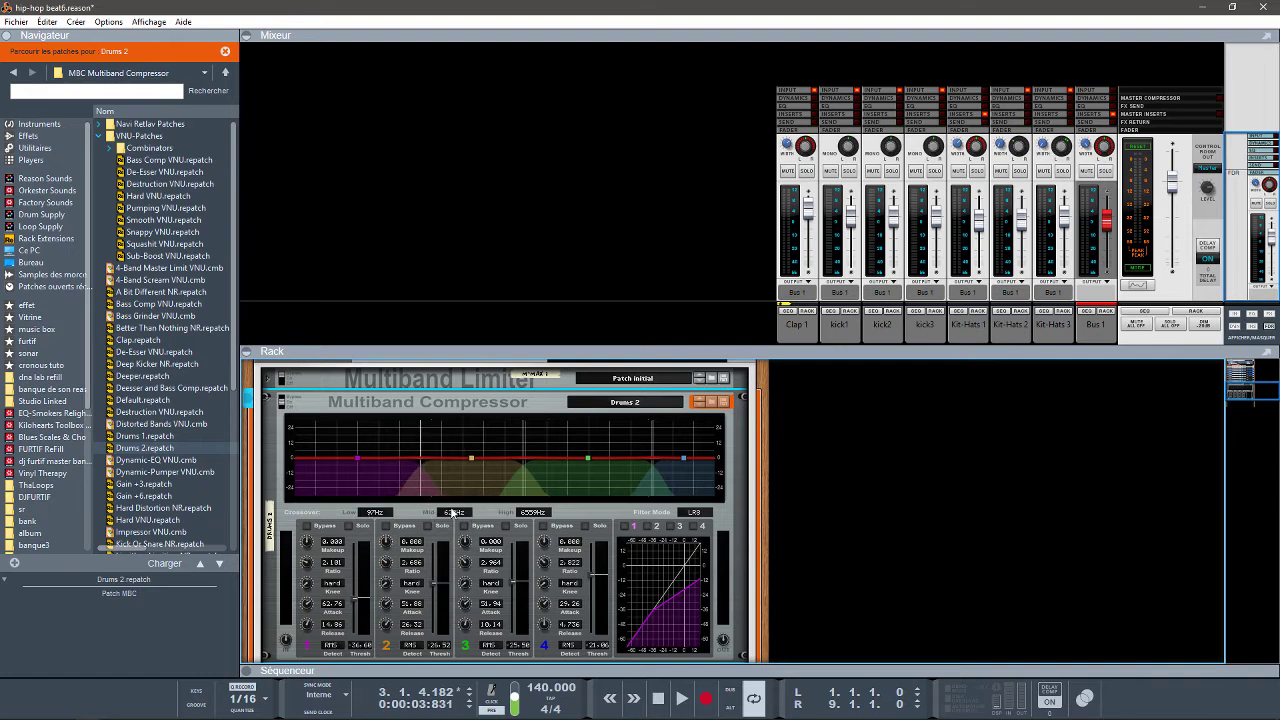
{"action": "left_click_drag", "start_coordinate": [446, 514], "coordinate": [446, 511]}
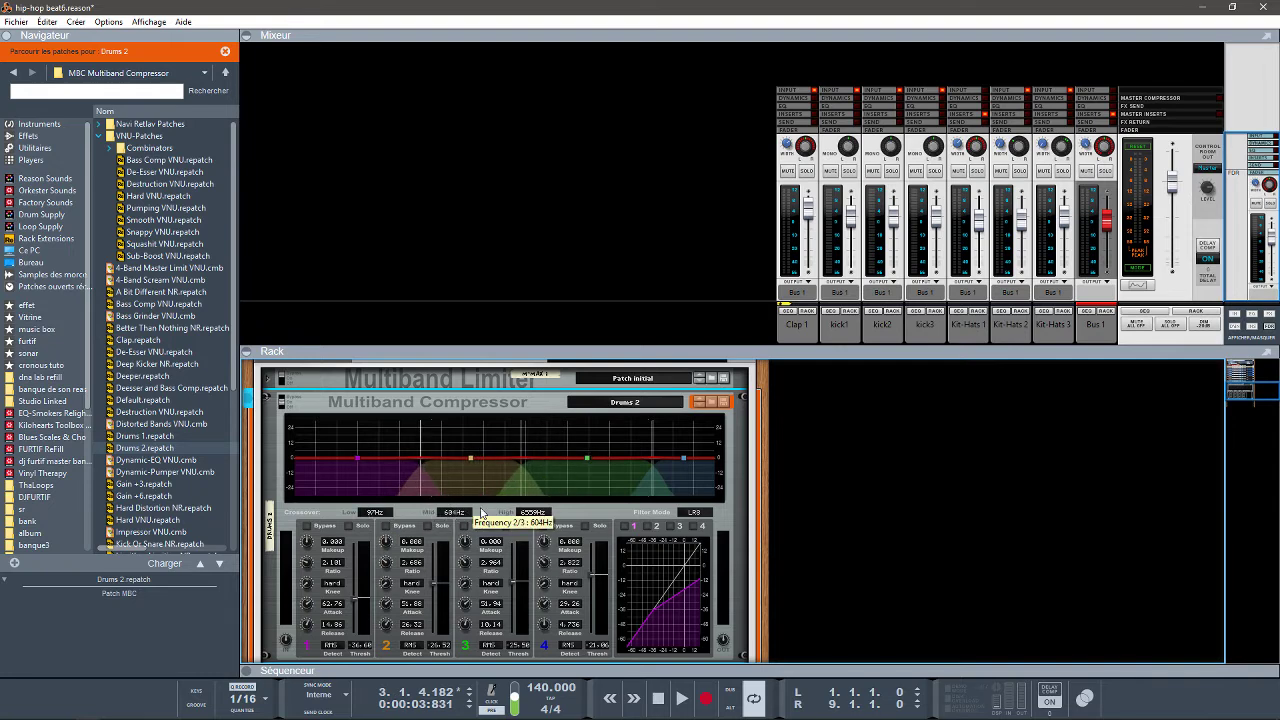
{"action": "mouse_move", "coordinate": [525, 515]}
{"action": "left_mouse_down"}
{"action": "mouse_move", "coordinate": [518, 502]}
{"action": "mouse_move", "coordinate": [516, 529]}
{"action": "left_mouse_up"}
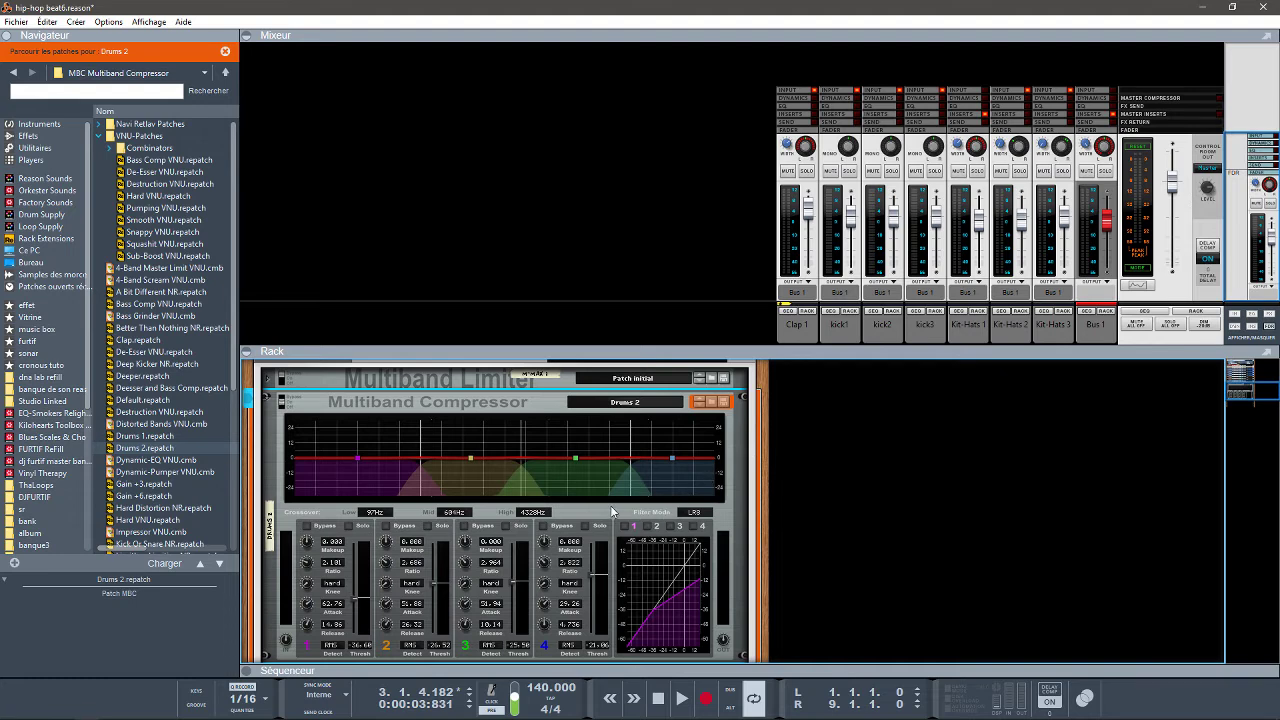
Step: Switch the Multiband Compressor's filter mode to LR4 and back to LR8
{"action": "left_click", "coordinate": [704, 514]}
{"action": "left_click", "coordinate": [721, 520]}
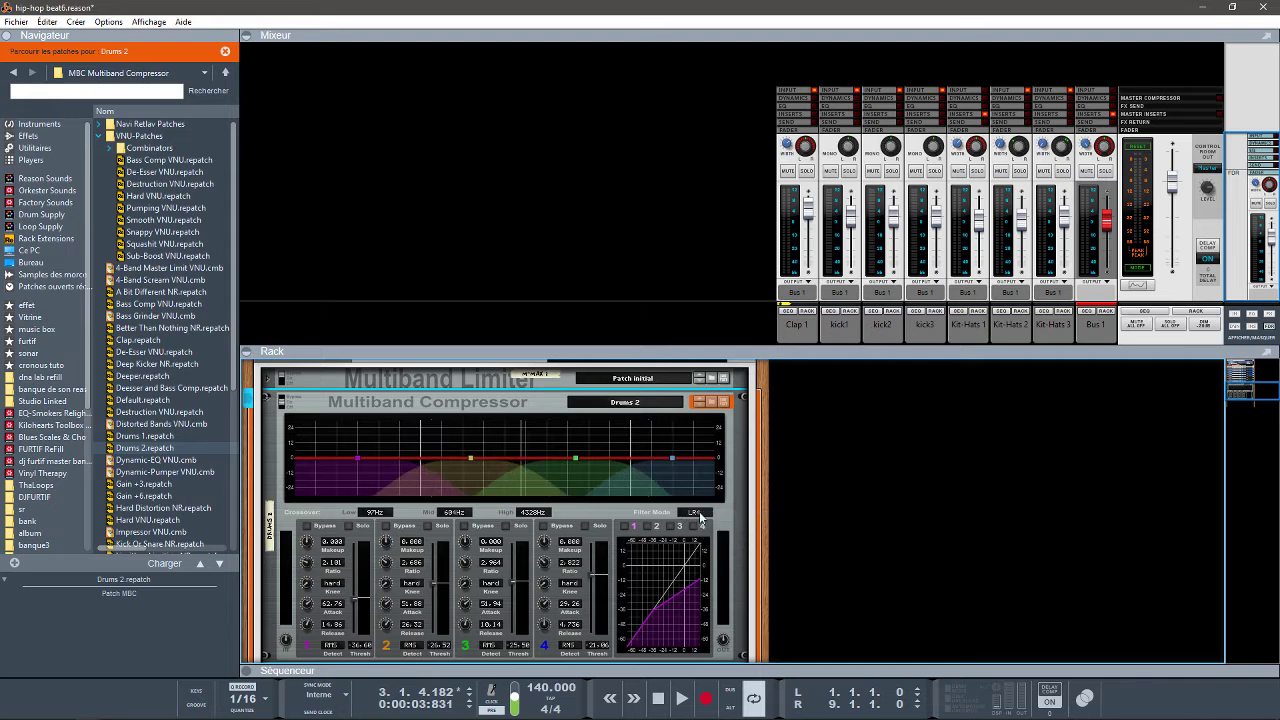
{"action": "left_click", "coordinate": [700, 515]}
{"action": "left_click", "coordinate": [718, 533]}
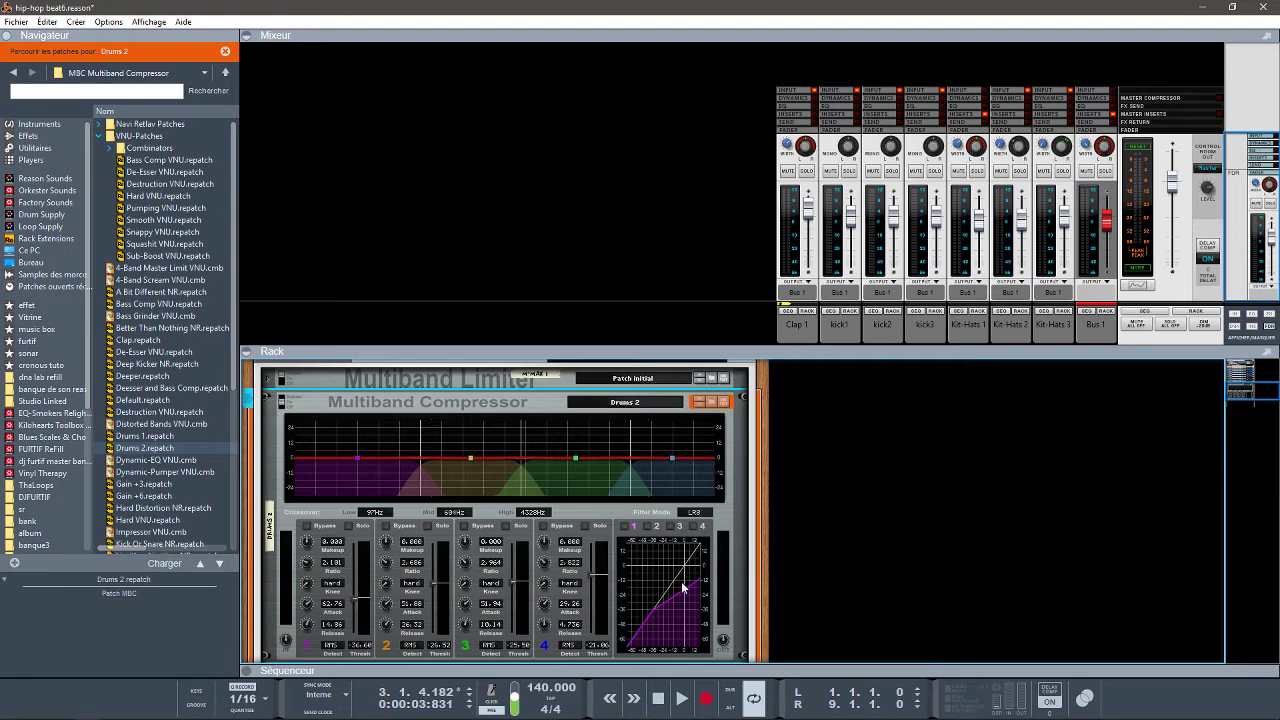
Step: Display the compression curves of the other bands in turn and return to band 1's curve
{"action": "left_click", "coordinate": [656, 525]}
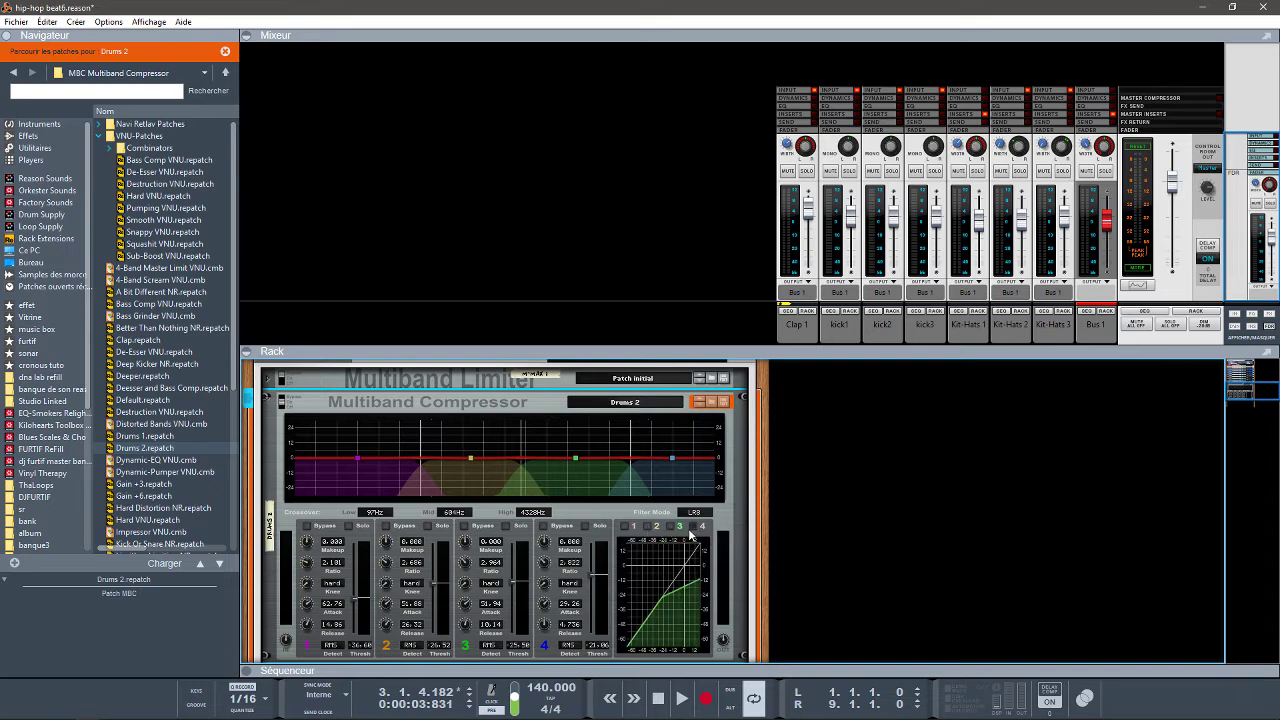
{"action": "left_click", "coordinate": [703, 527]}
{"action": "left_click", "coordinate": [678, 526]}
{"action": "left_click", "coordinate": [633, 526]}
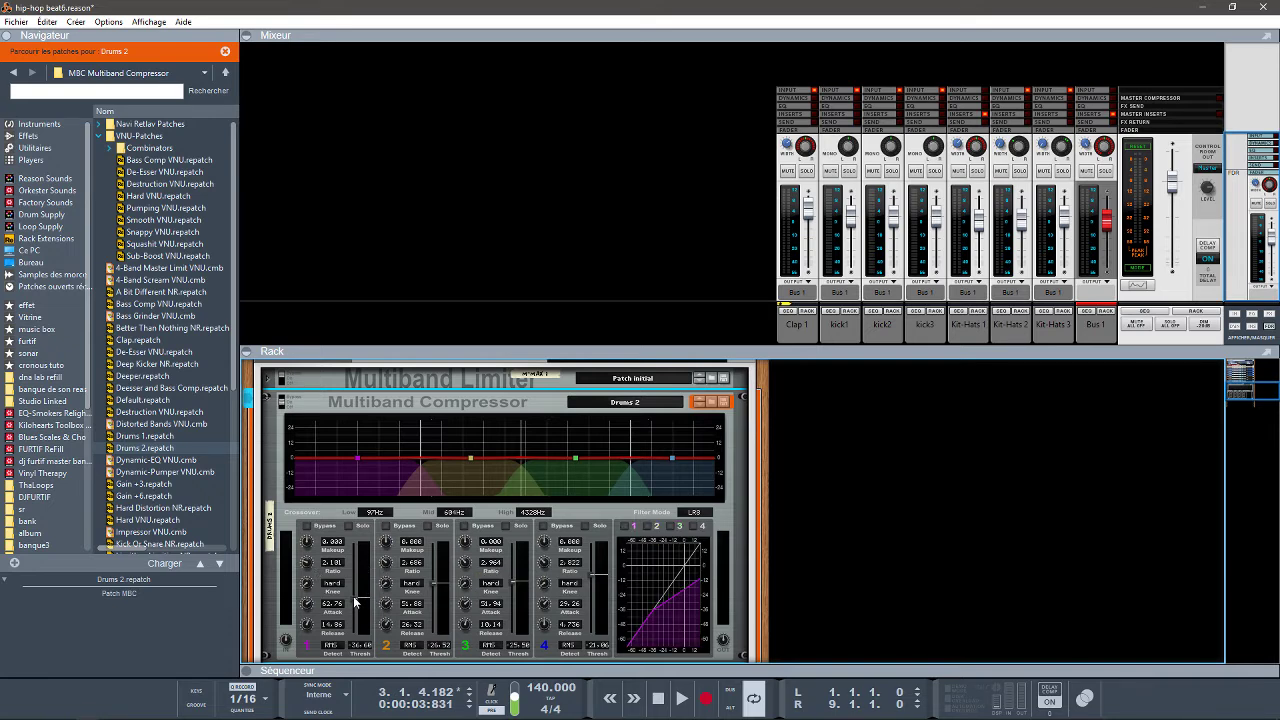
Step: Set band 1's threshold to about -22.6, makeup to -3, ratio to 2.127 and knee to about 3.6, and view the curves of bands 2 and 4
{"action": "left_click_drag", "start_coordinate": [354, 601], "coordinate": [362, 575]}
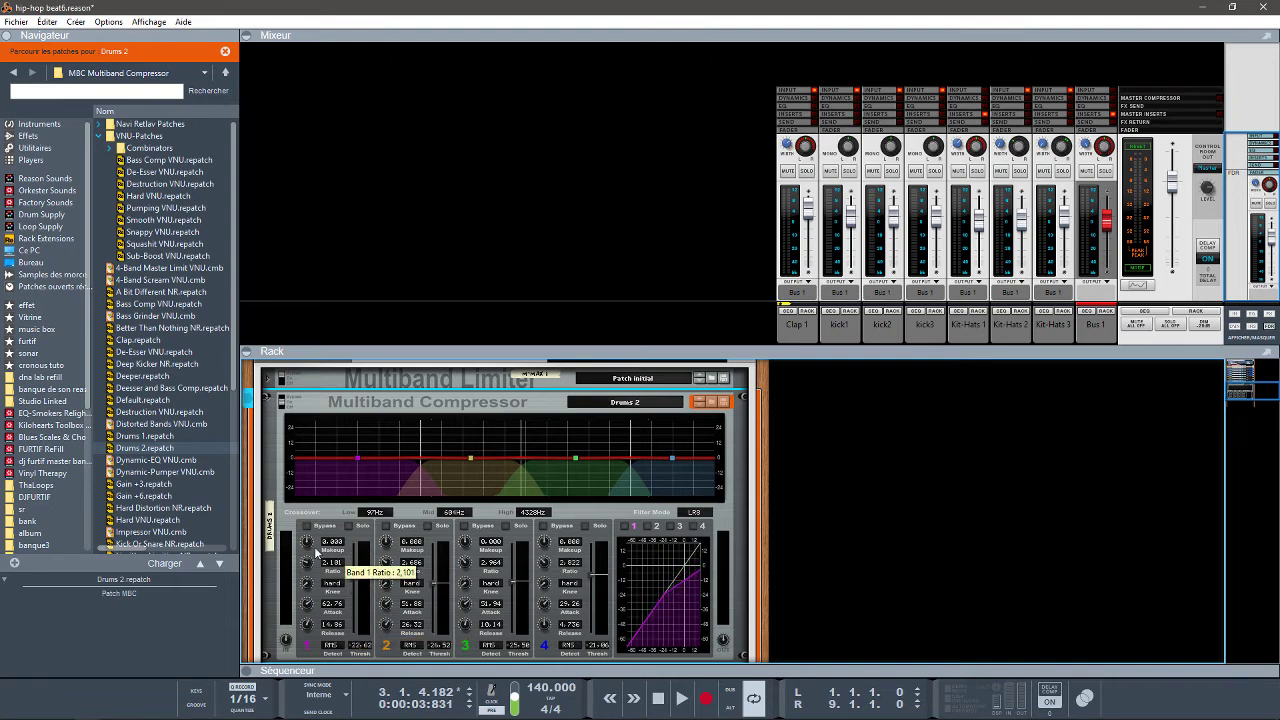
{"action": "left_click_drag", "start_coordinate": [307, 541], "coordinate": [308, 566]}
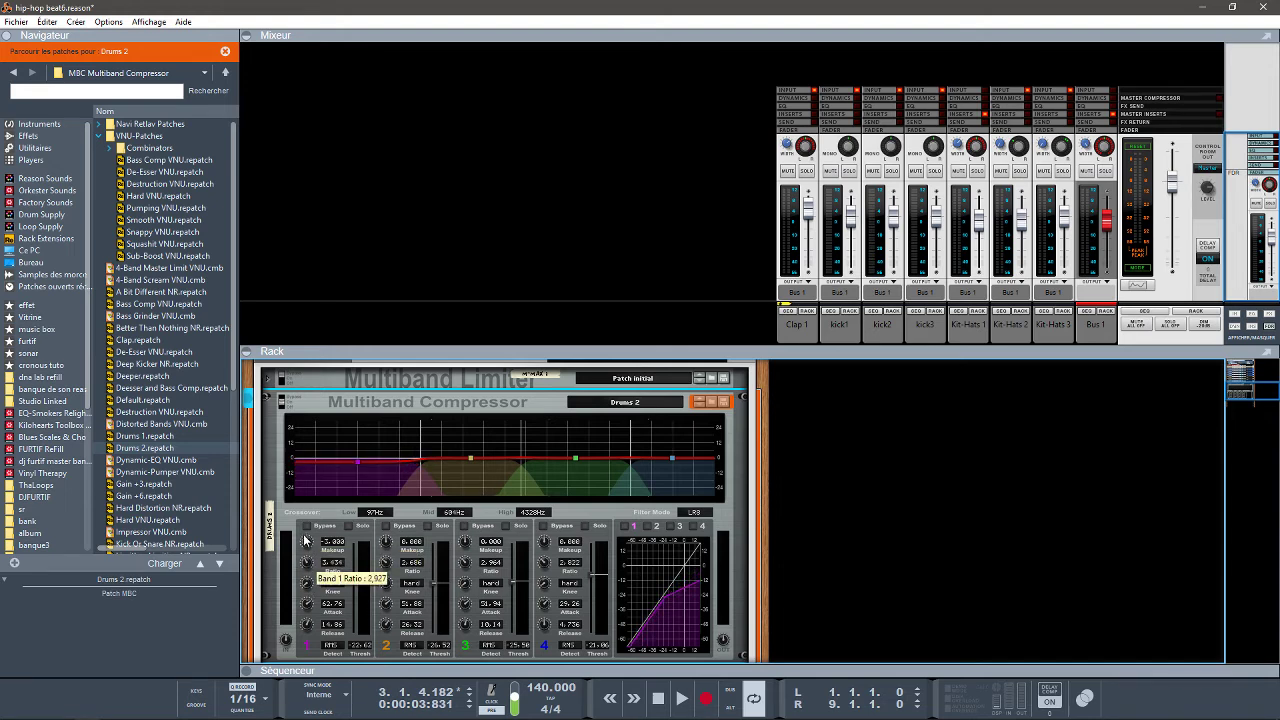
{"action": "left_click_drag", "start_coordinate": [313, 415], "coordinate": [322, 547]}
{"action": "left_click_drag", "start_coordinate": [307, 590], "coordinate": [306, 587]}
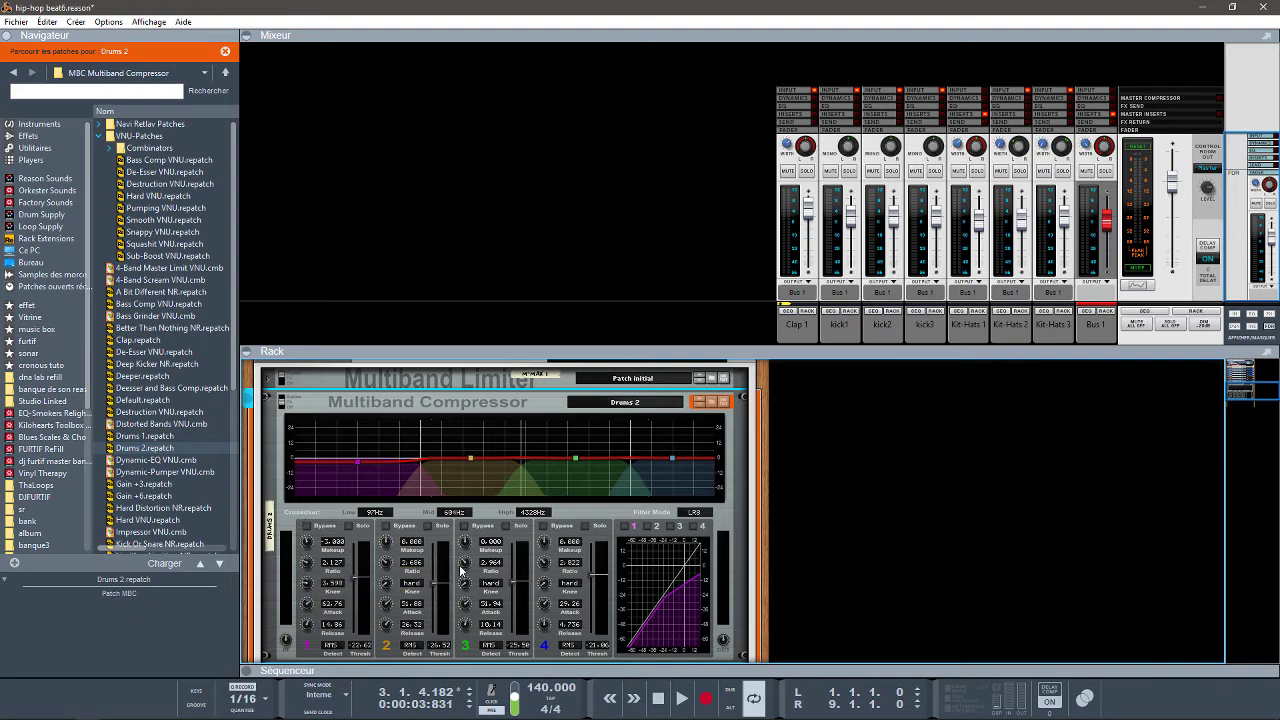
{"action": "left_click", "coordinate": [655, 527]}
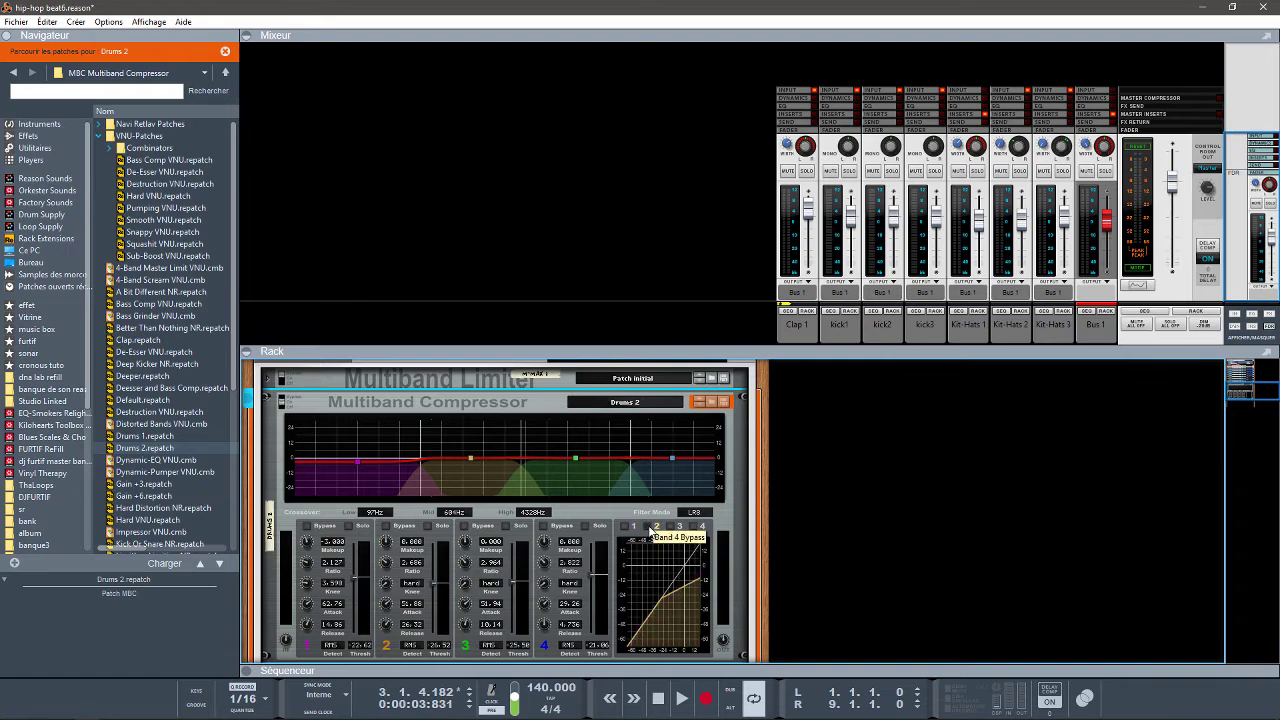
{"action": "left_click", "coordinate": [701, 527]}
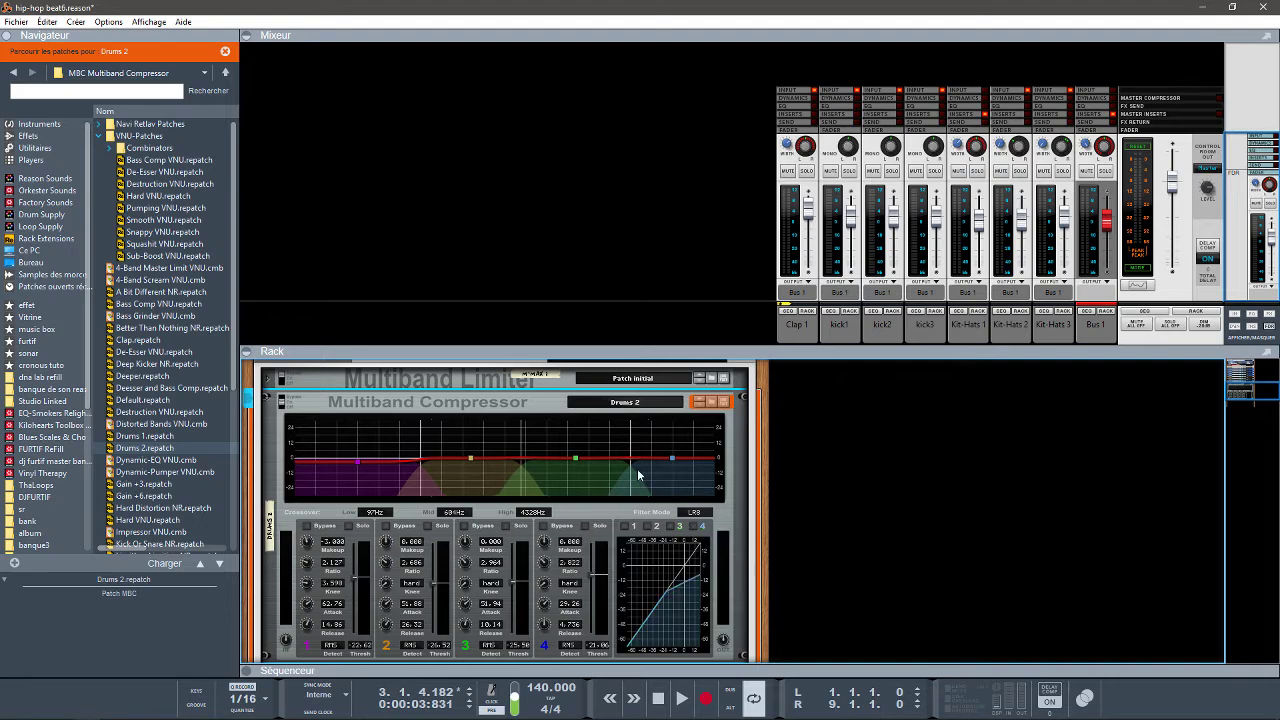
Step: Load the Dynamic-EQ VNU patch in place of Drums 2 and the Default patch in the Multiband Limiter
{"action": "left_click", "coordinate": [699, 405]}
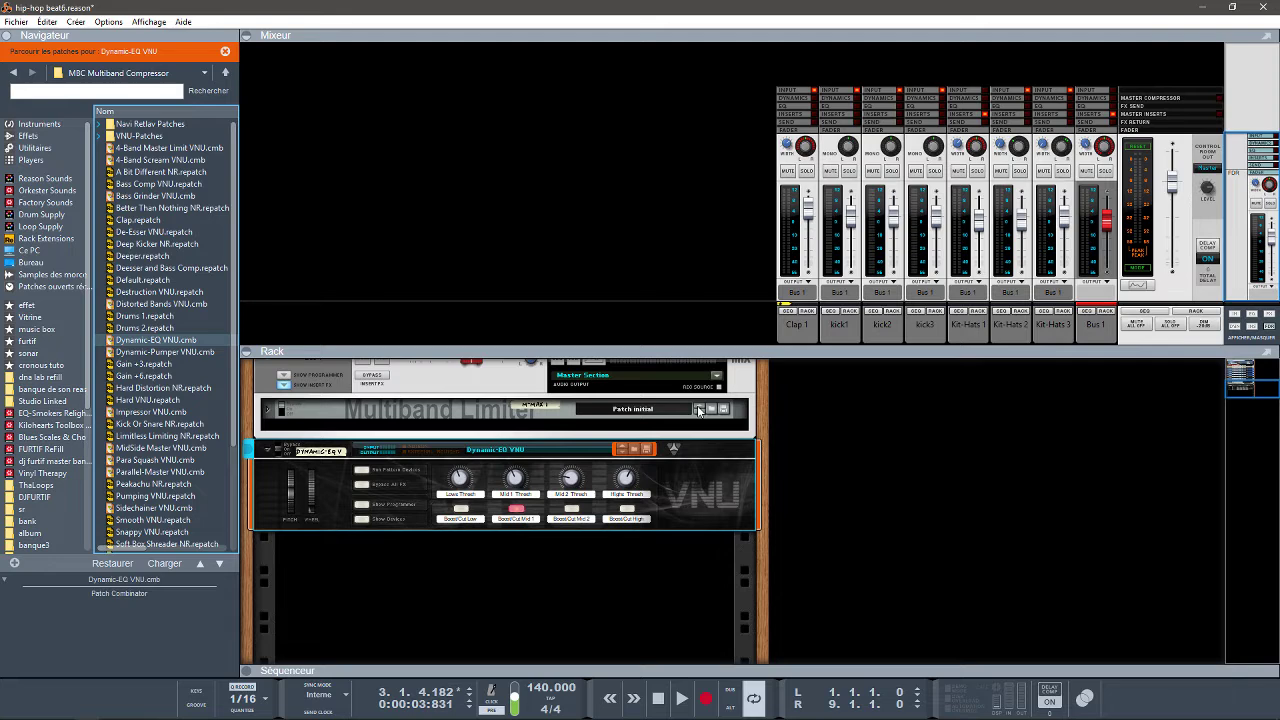
{"action": "left_click", "coordinate": [699, 409]}
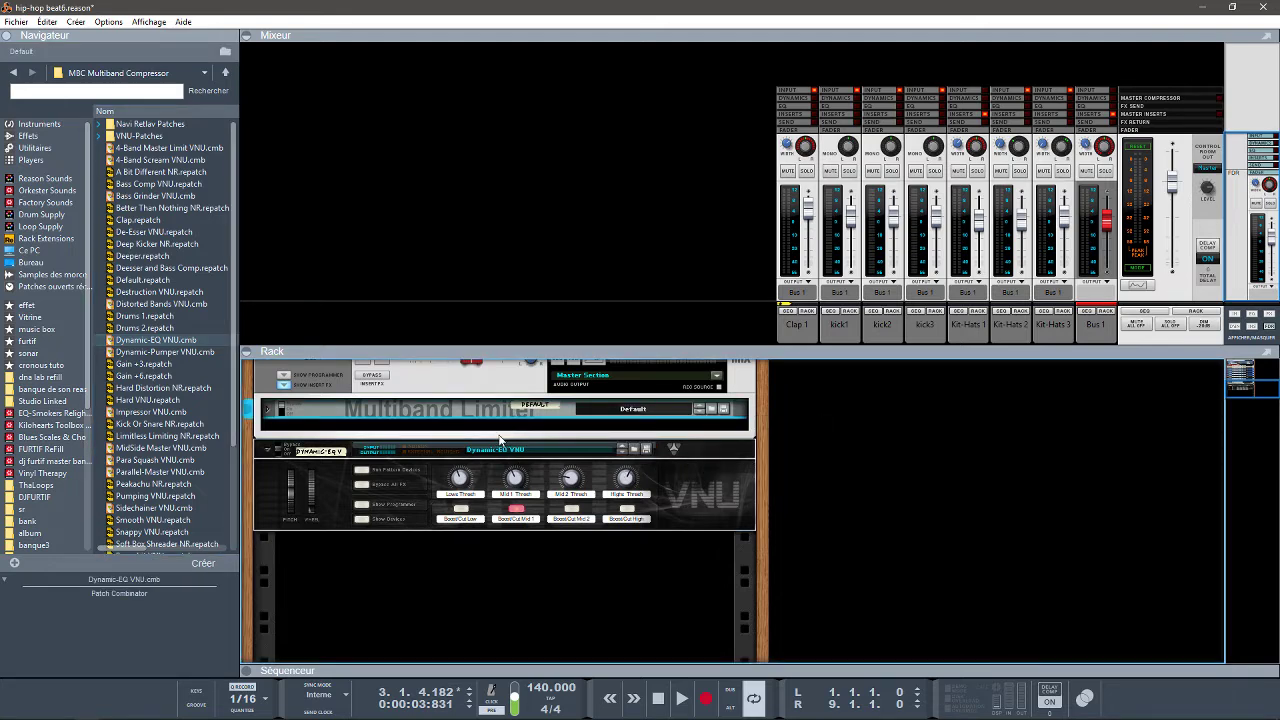
Step: Delete the Dynamic-EQ VNU Combinator from the rack
{"action": "left_click", "coordinate": [339, 466]}
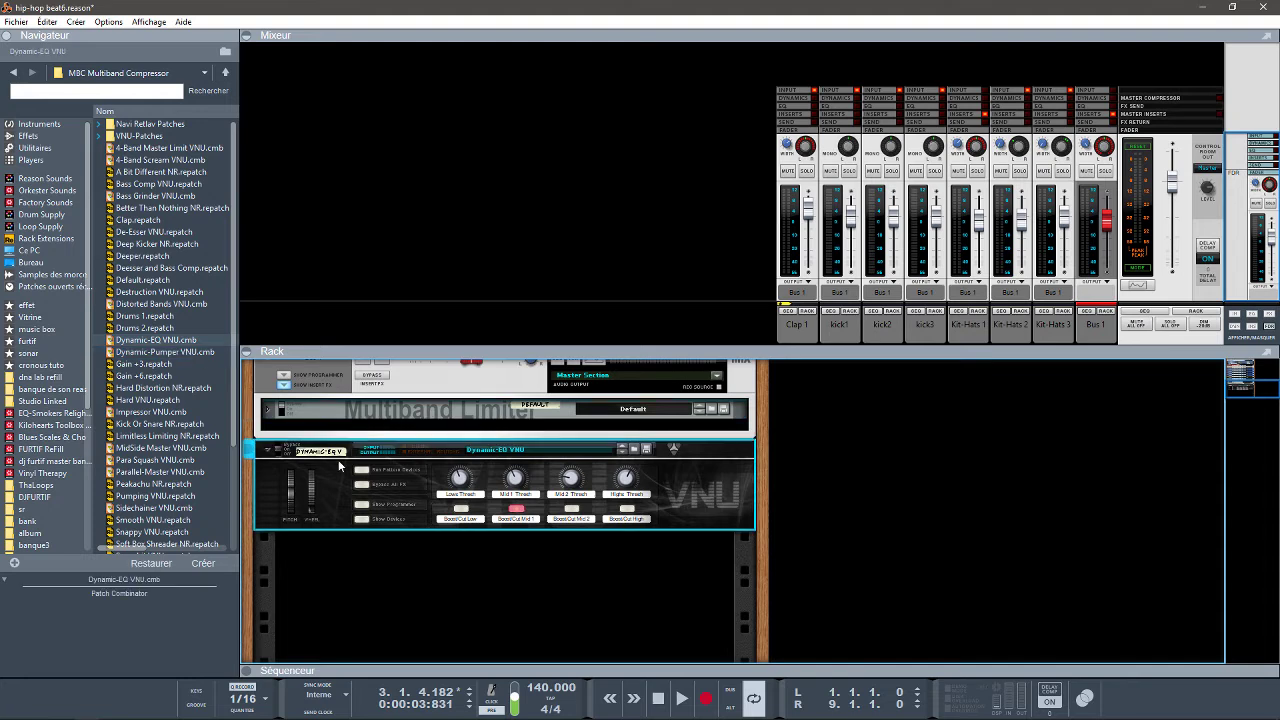
{"action": "key", "text": "Delete"}
{"action": "key", "text": "Return"}
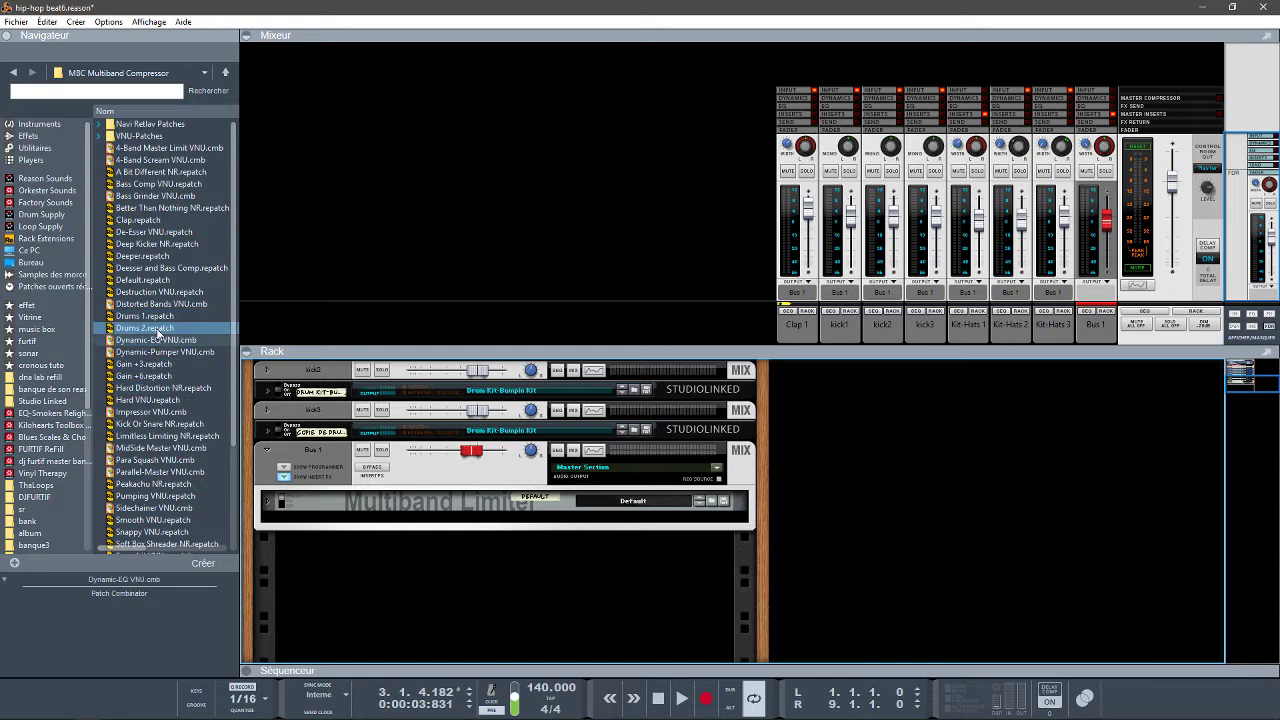
Step: Add a Multiband Compressor with the Drums 2 patch below the Multiband Limiter in Bus 1's insert effects
{"action": "mouse_move", "coordinate": [160, 328]}
{"action": "left_mouse_down"}
{"action": "mouse_move", "coordinate": [350, 440]}
{"action": "mouse_move", "coordinate": [350, 512]}
{"action": "left_mouse_up"}
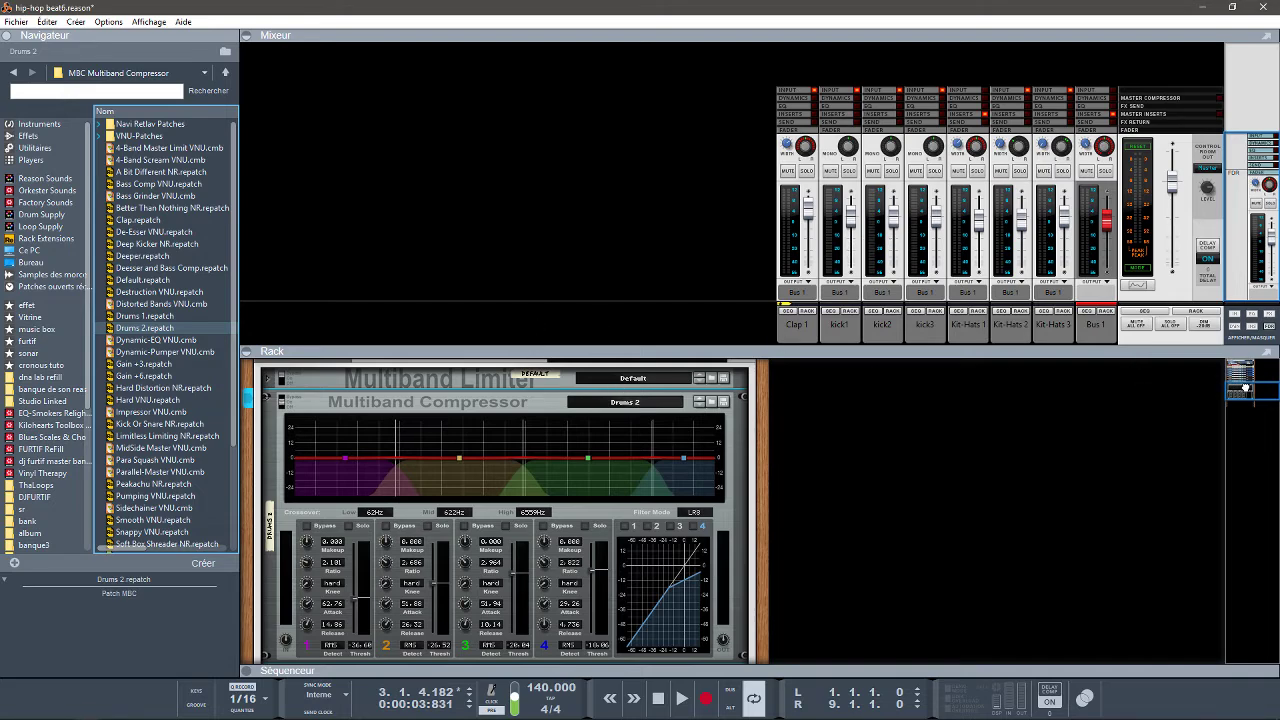
{"action": "left_click_drag", "start_coordinate": [1245, 388], "coordinate": [1242, 381]}
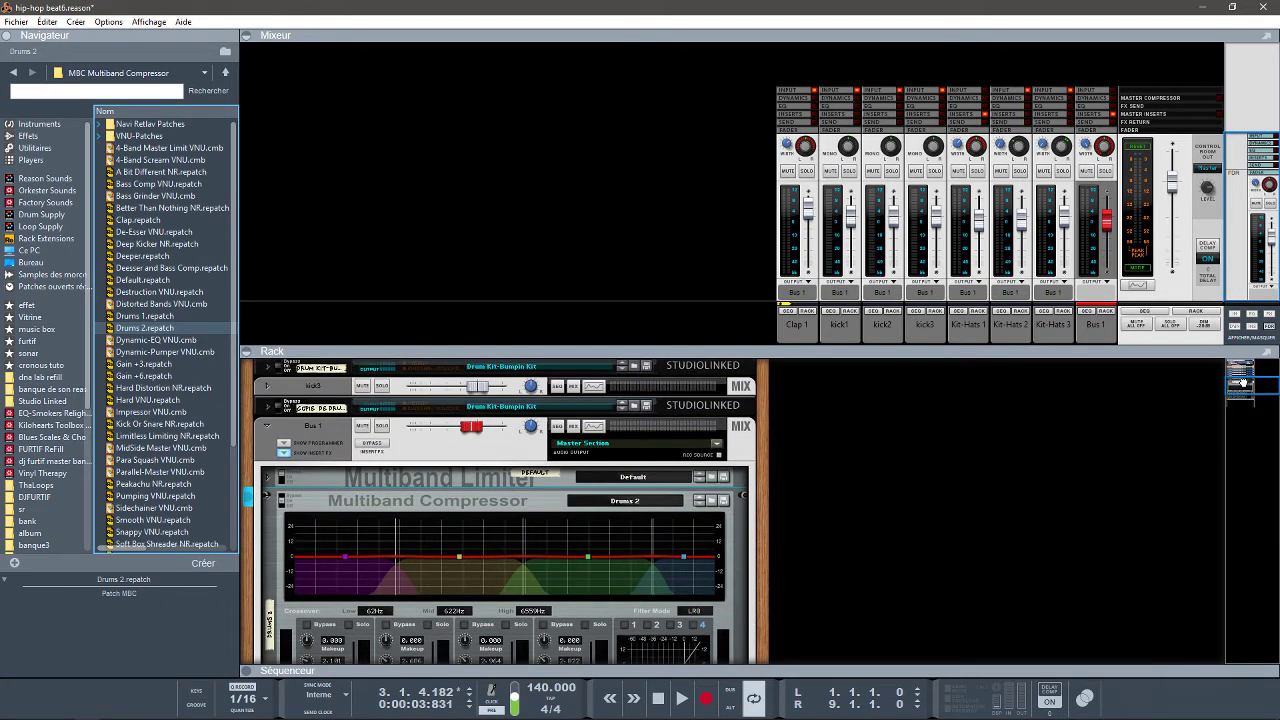
Step: Play the beat with Bus 1's insert effects bypassed, and re-enable them during playback to compare the sound
{"action": "left_click", "coordinate": [370, 444]}
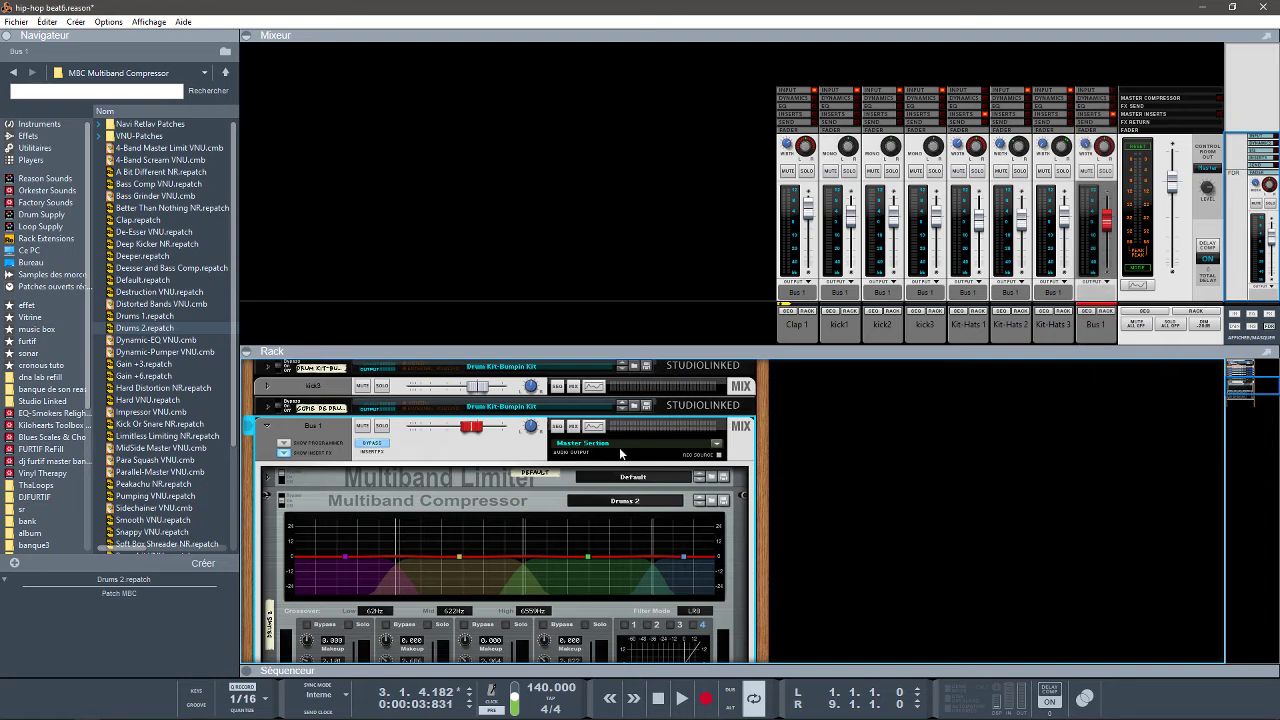
{"action": "key", "text": "space"}
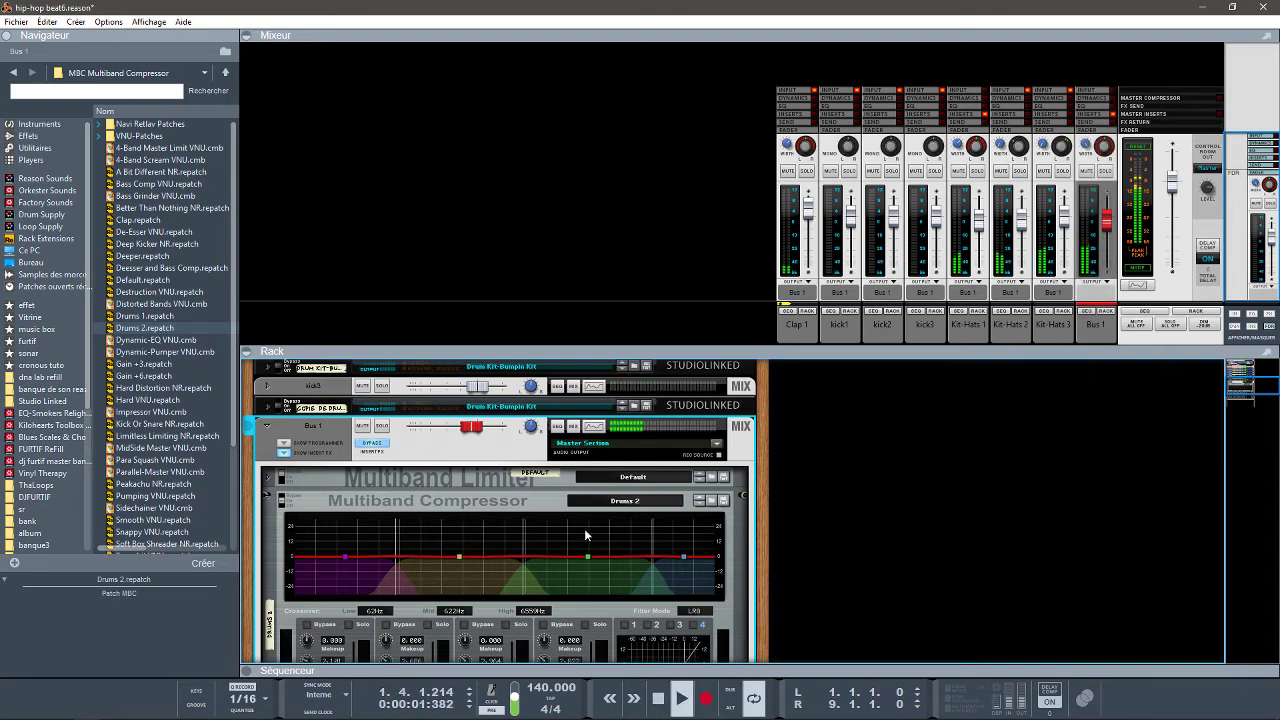
{"action": "left_click", "coordinate": [372, 444]}
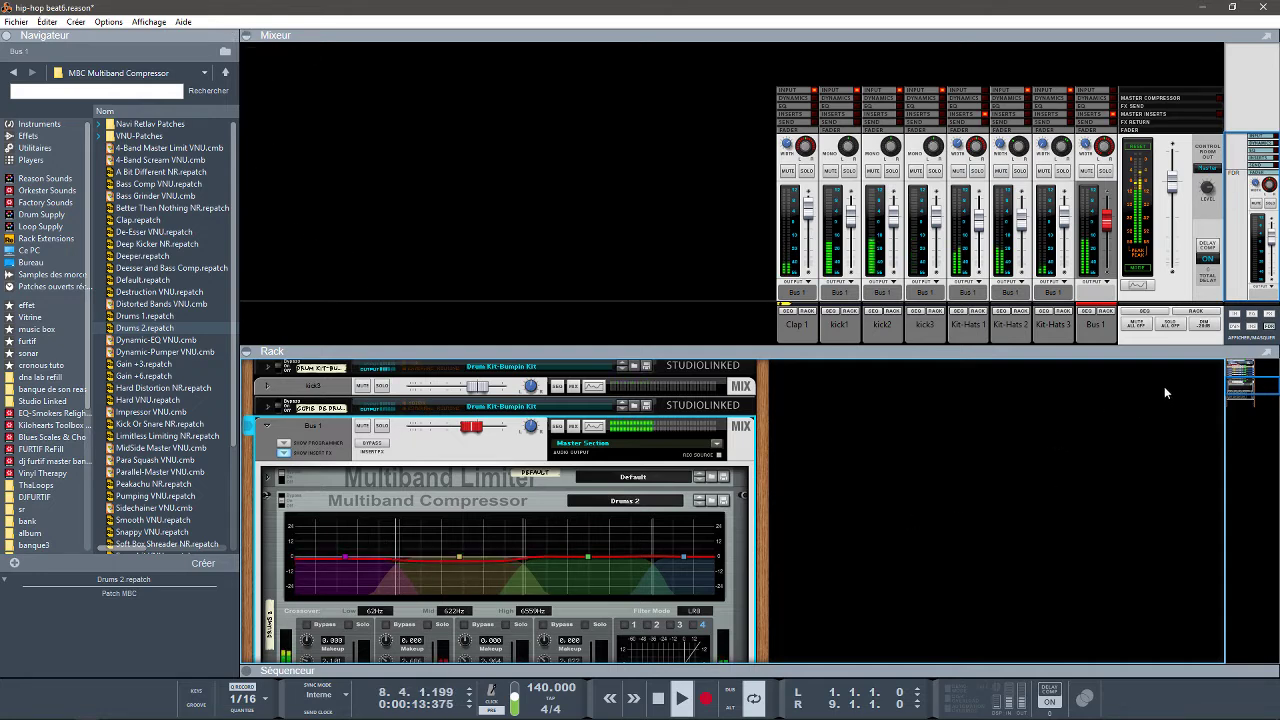
Step: Play the beat and lower the compressor thresholds to -44.58 for band 1, -29.52 for band 2, -35.52 for band 3 and -31.56 for band 4
{"action": "left_click", "coordinate": [1247, 382]}
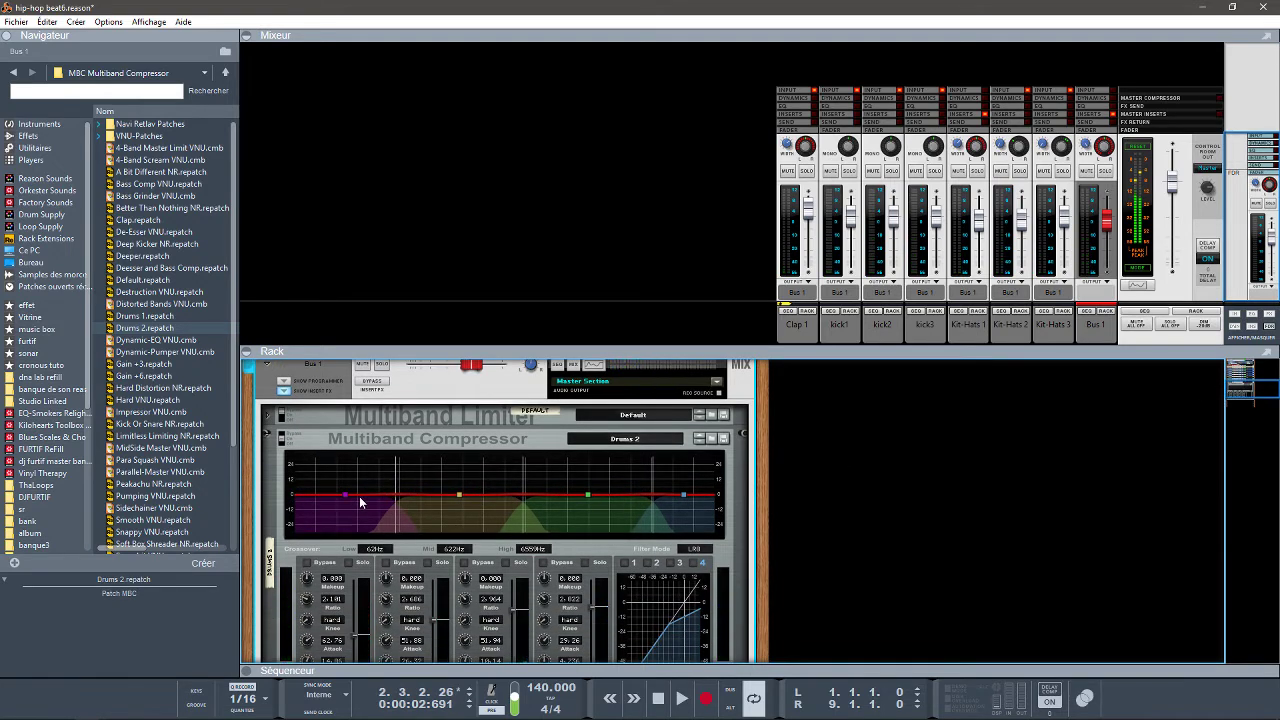
{"action": "key", "text": "space"}
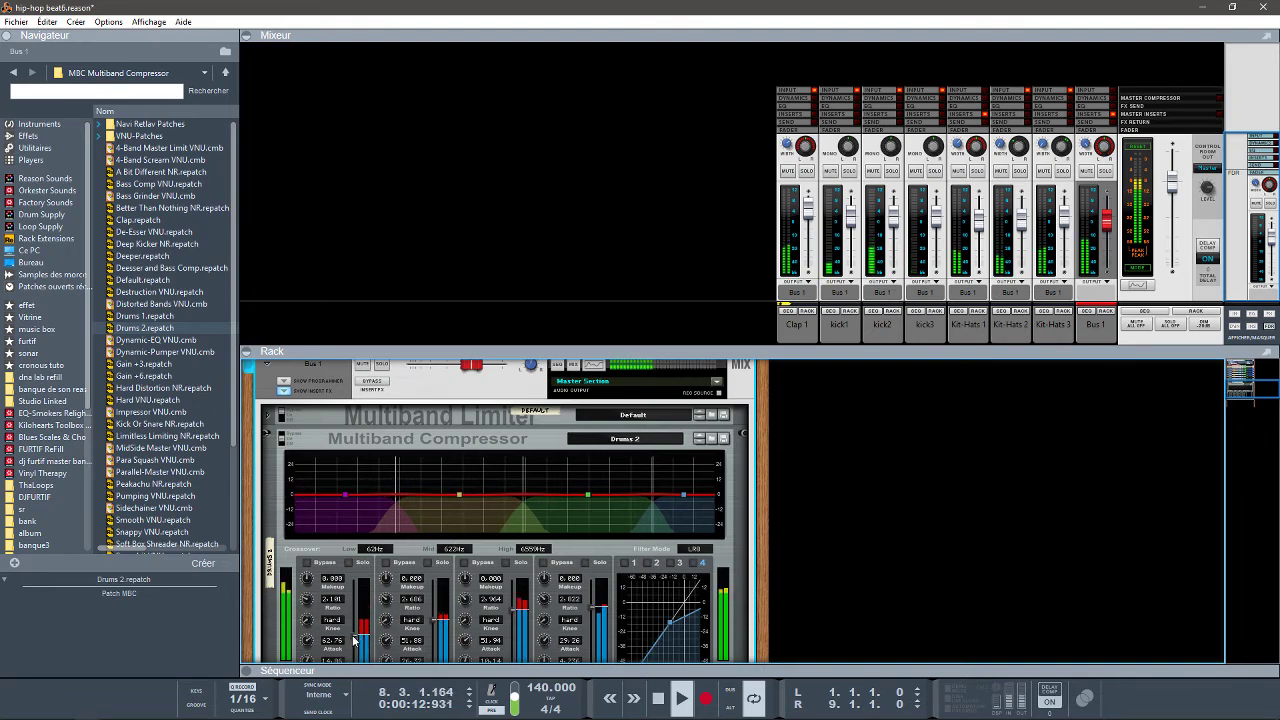
{"action": "mouse_move", "coordinate": [359, 640]}
{"action": "left_mouse_down"}
{"action": "mouse_move", "coordinate": [361, 612]}
{"action": "mouse_move", "coordinate": [363, 651]}
{"action": "left_mouse_up"}
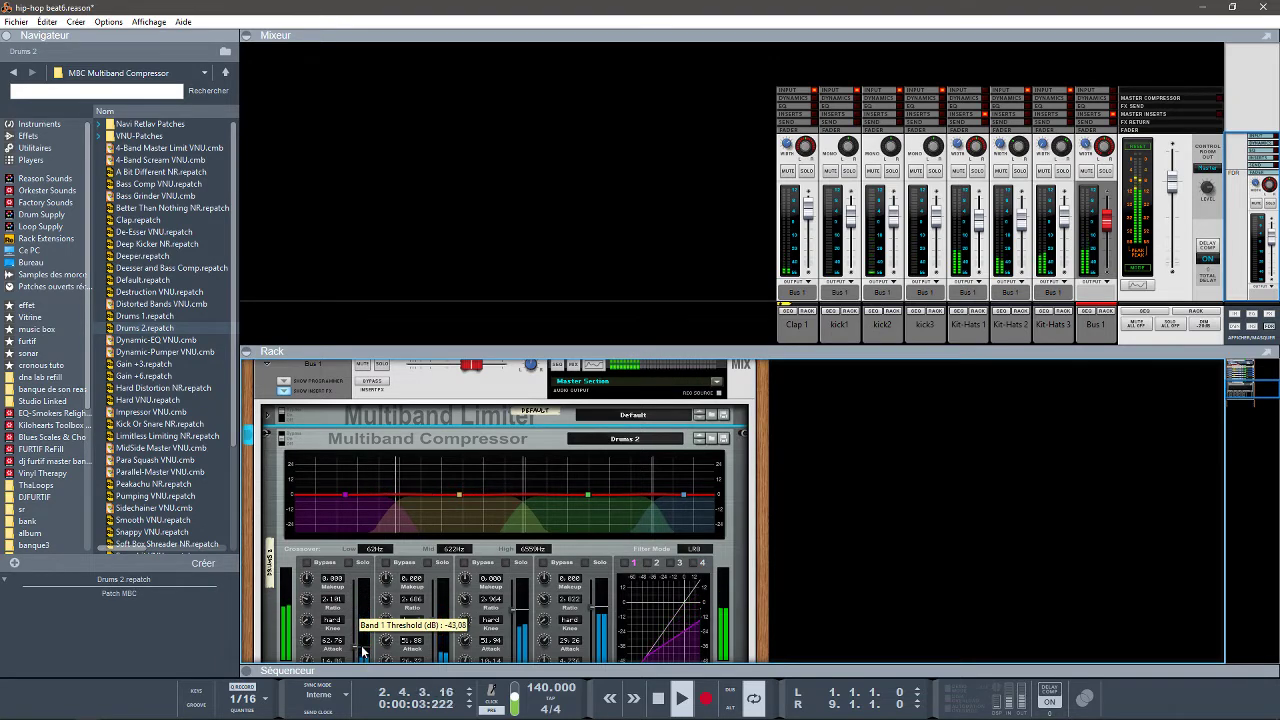
{"action": "mouse_move", "coordinate": [431, 626]}
{"action": "left_mouse_down"}
{"action": "mouse_move", "coordinate": [432, 651]}
{"action": "mouse_move", "coordinate": [432, 610]}
{"action": "mouse_move", "coordinate": [441, 628]}
{"action": "left_mouse_up"}
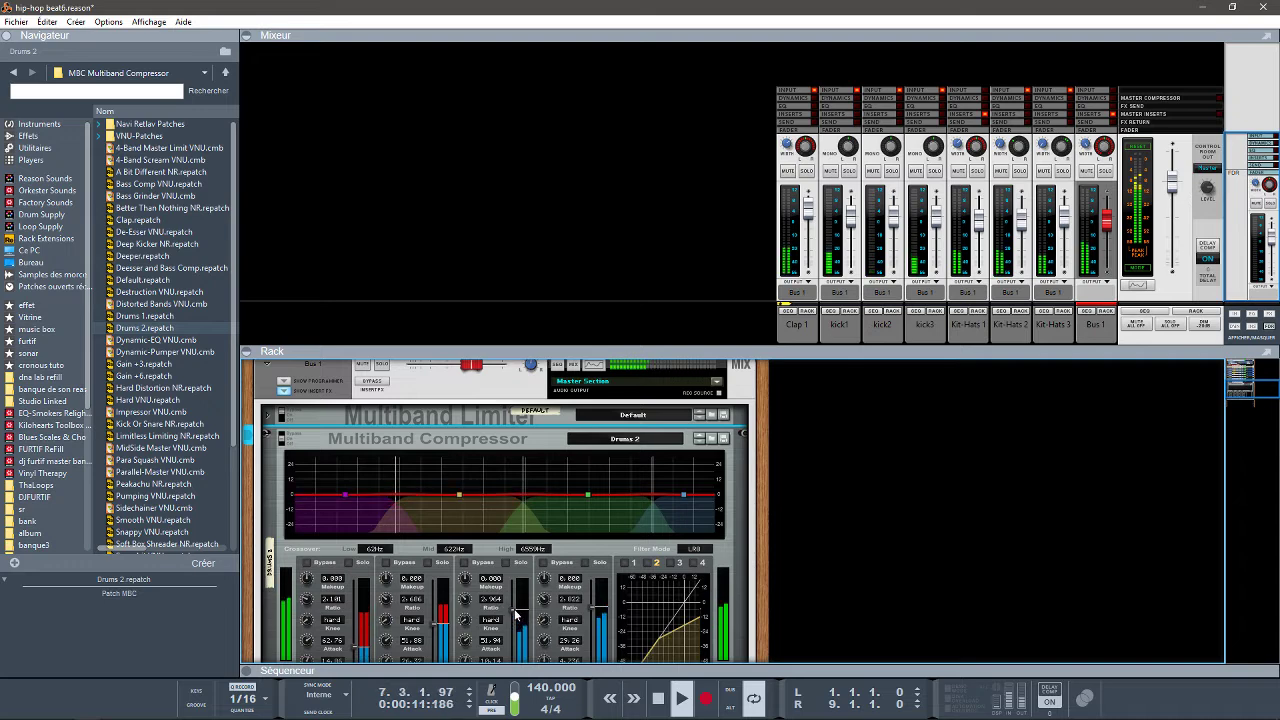
{"action": "left_click_drag", "start_coordinate": [516, 614], "coordinate": [517, 635]}
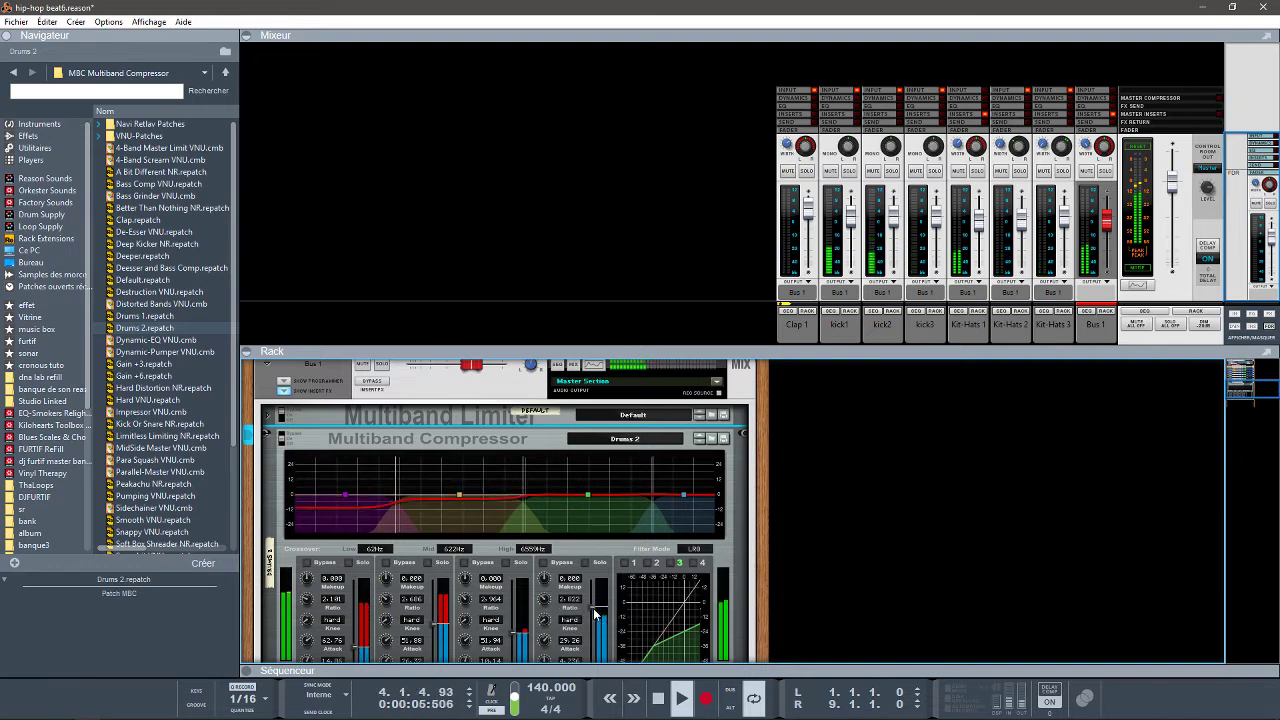
{"action": "left_click_drag", "start_coordinate": [588, 613], "coordinate": [598, 630]}
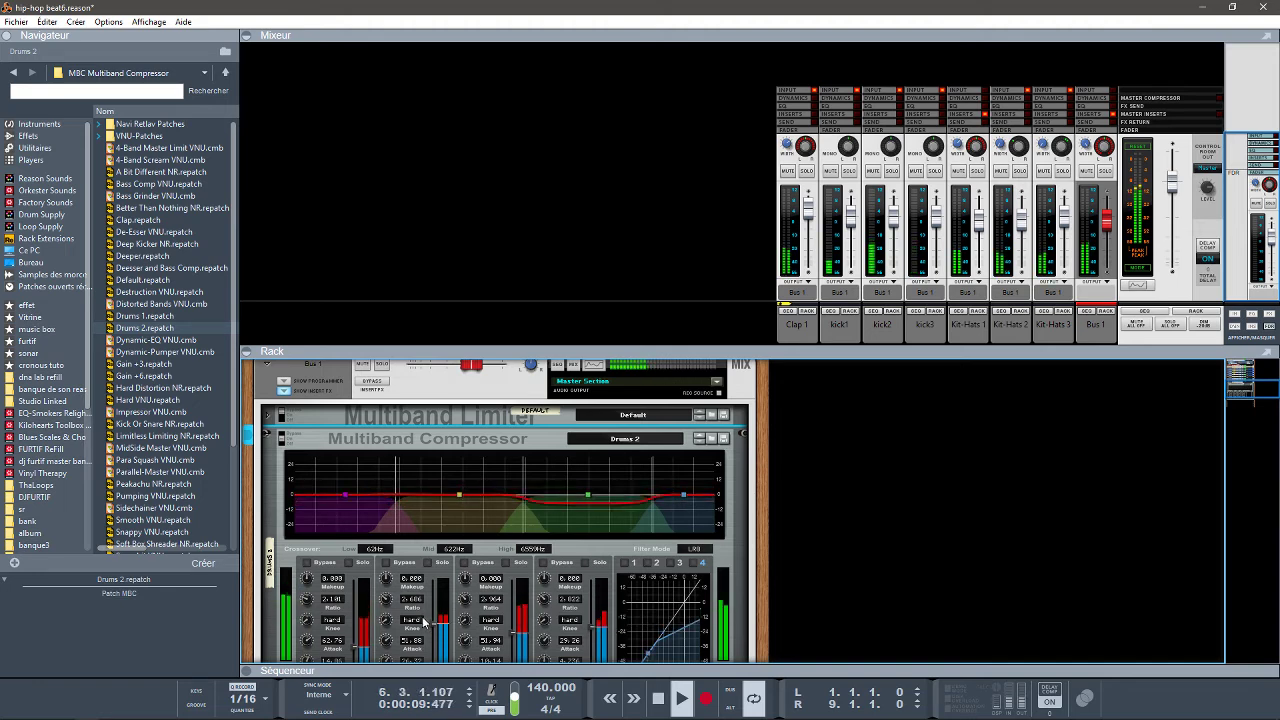
Step: Set band 1's makeup to 5.434 and threshold to -23.58, and raise band 4's makeup to 4.498
{"action": "left_click_drag", "start_coordinate": [1238, 393], "coordinate": [1242, 395]}
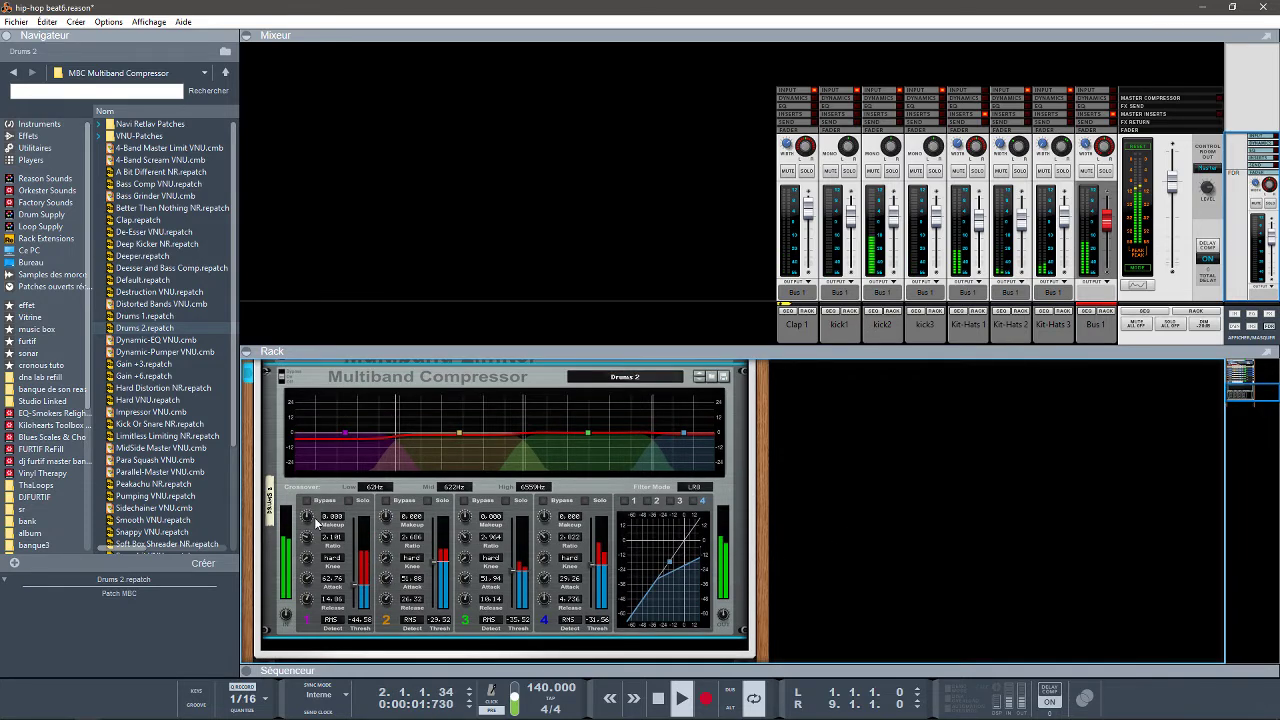
{"action": "left_click_drag", "start_coordinate": [306, 516], "coordinate": [305, 504]}
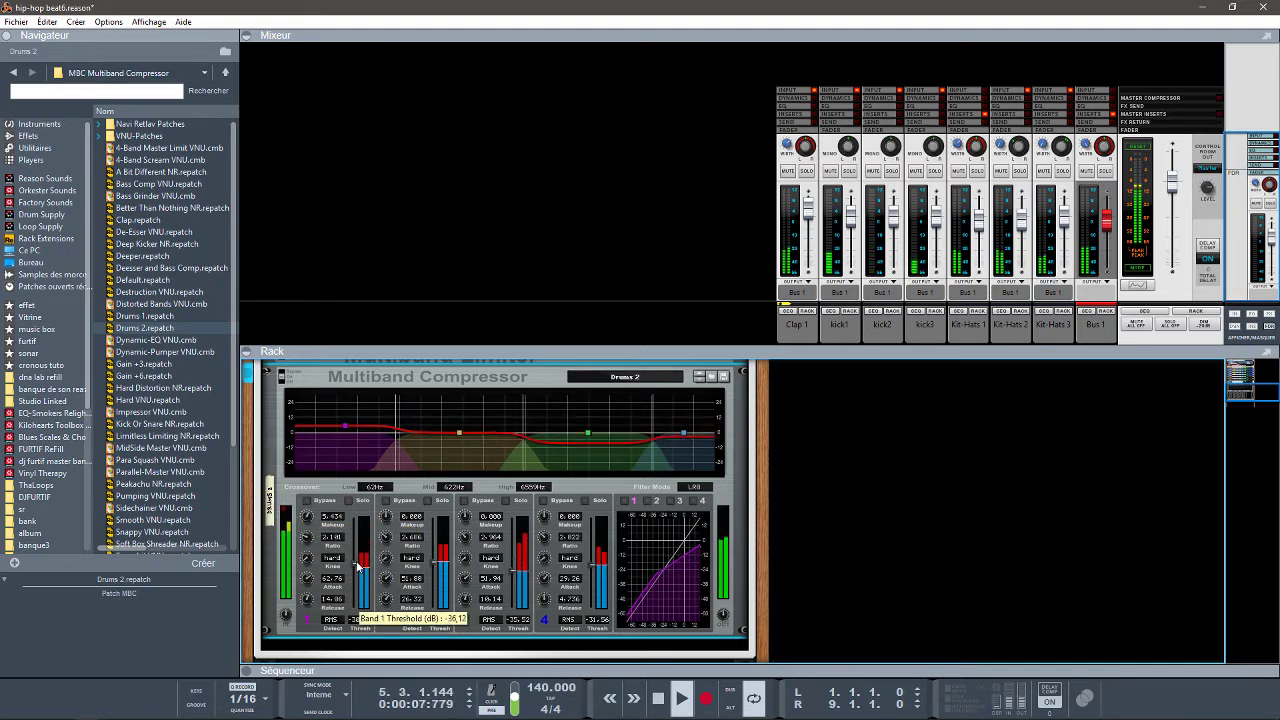
{"action": "left_click_drag", "start_coordinate": [357, 585], "coordinate": [362, 558]}
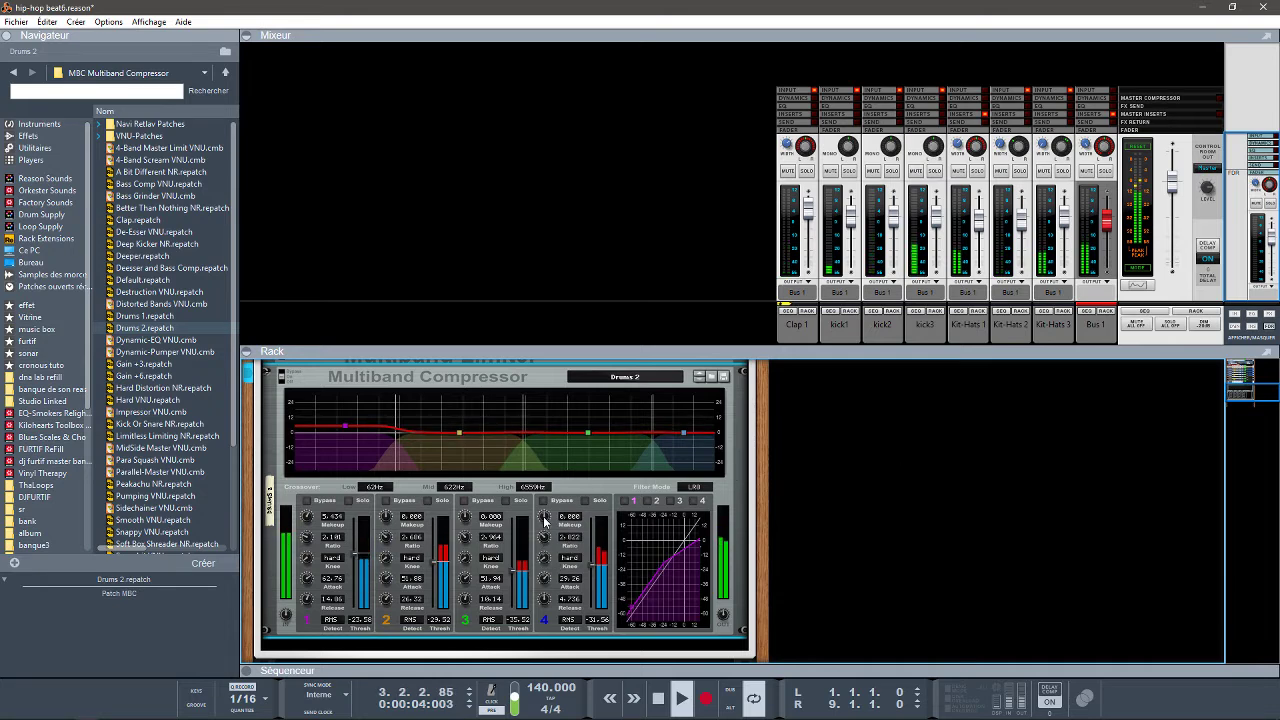
{"action": "left_click_drag", "start_coordinate": [544, 520], "coordinate": [541, 507]}
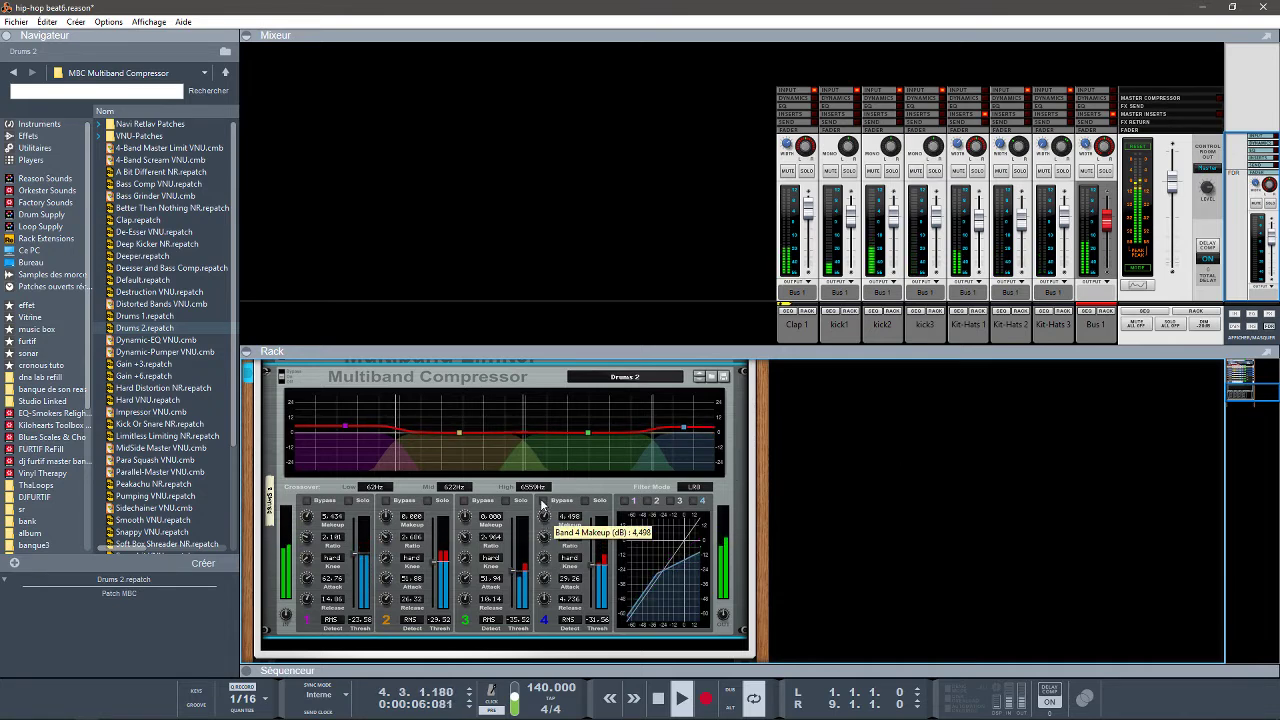
Step: Solo bands 1, 2, 3 and 4 one after another, leaving only band 4 soloed
{"action": "left_click", "coordinate": [349, 500]}
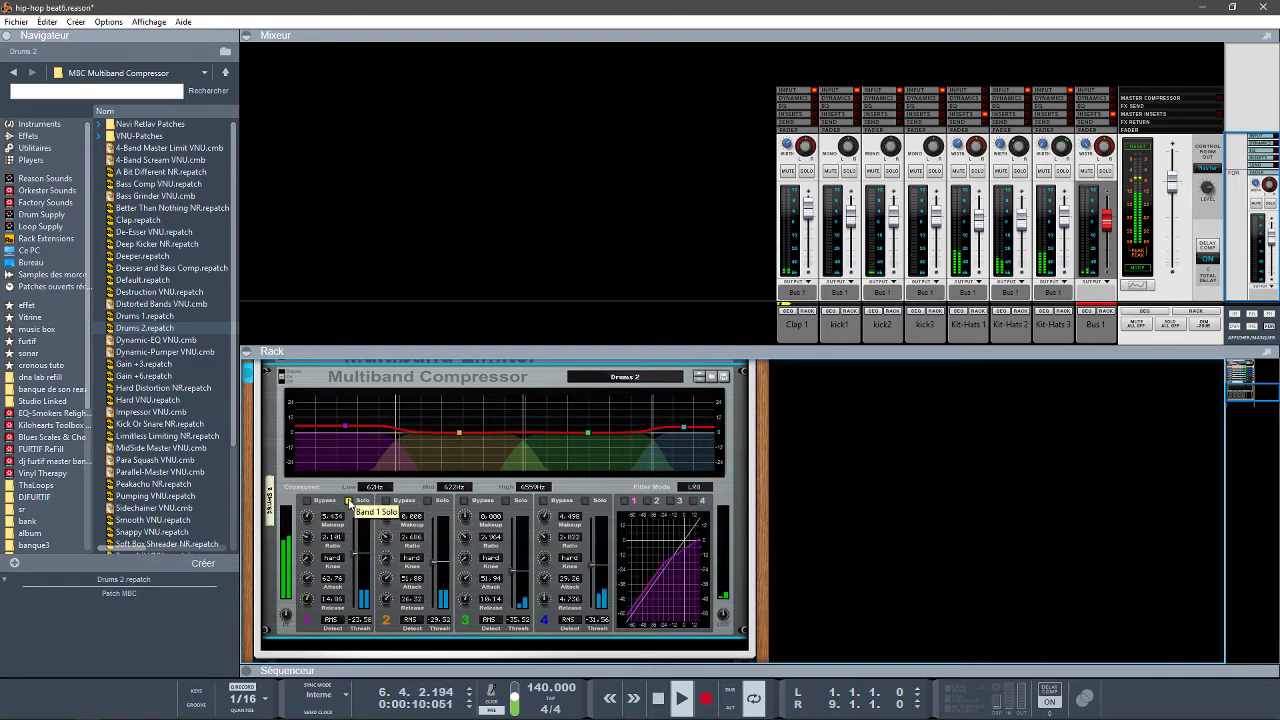
{"action": "left_click", "coordinate": [428, 501]}
{"action": "left_click", "coordinate": [354, 504]}
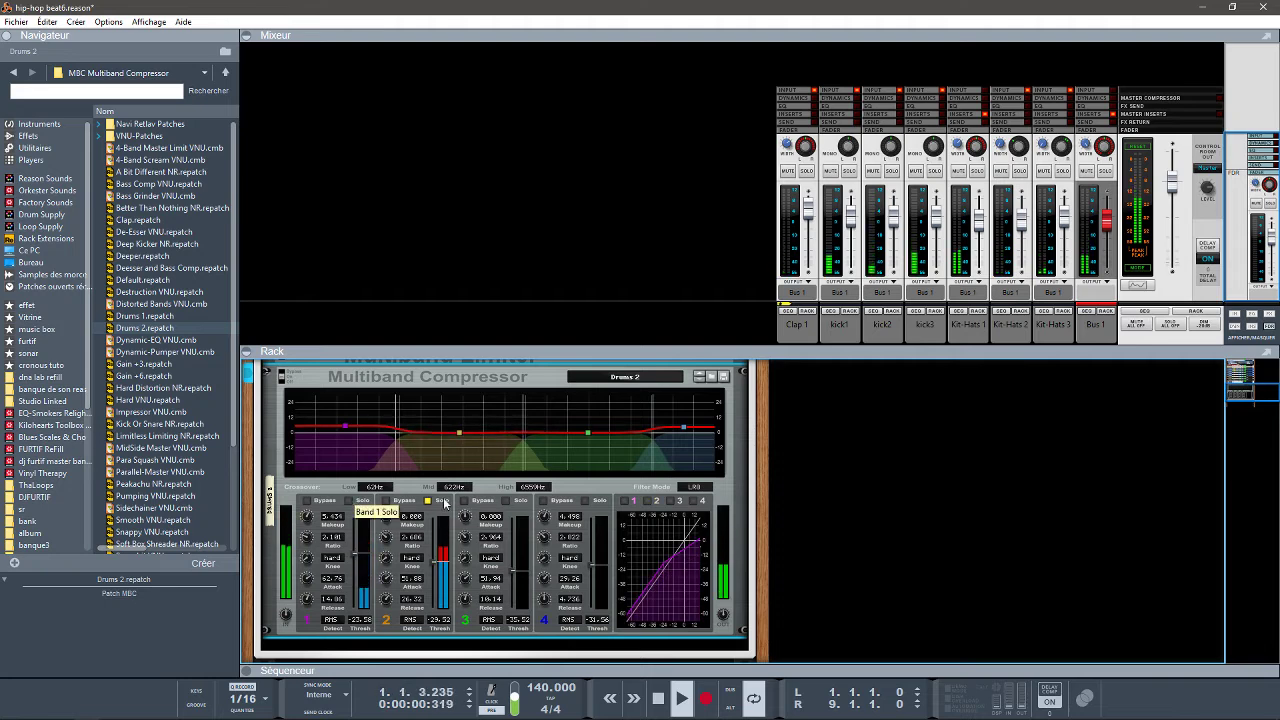
{"action": "left_click", "coordinate": [507, 501]}
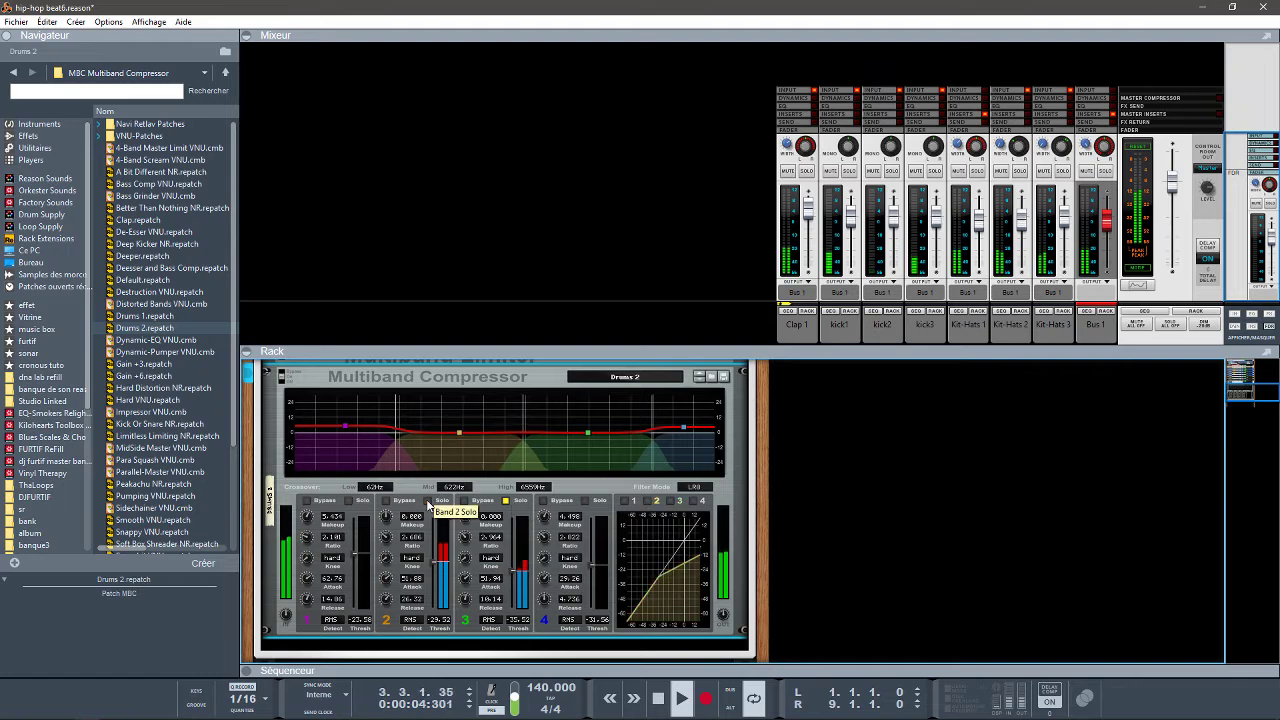
{"action": "left_click", "coordinate": [429, 501]}
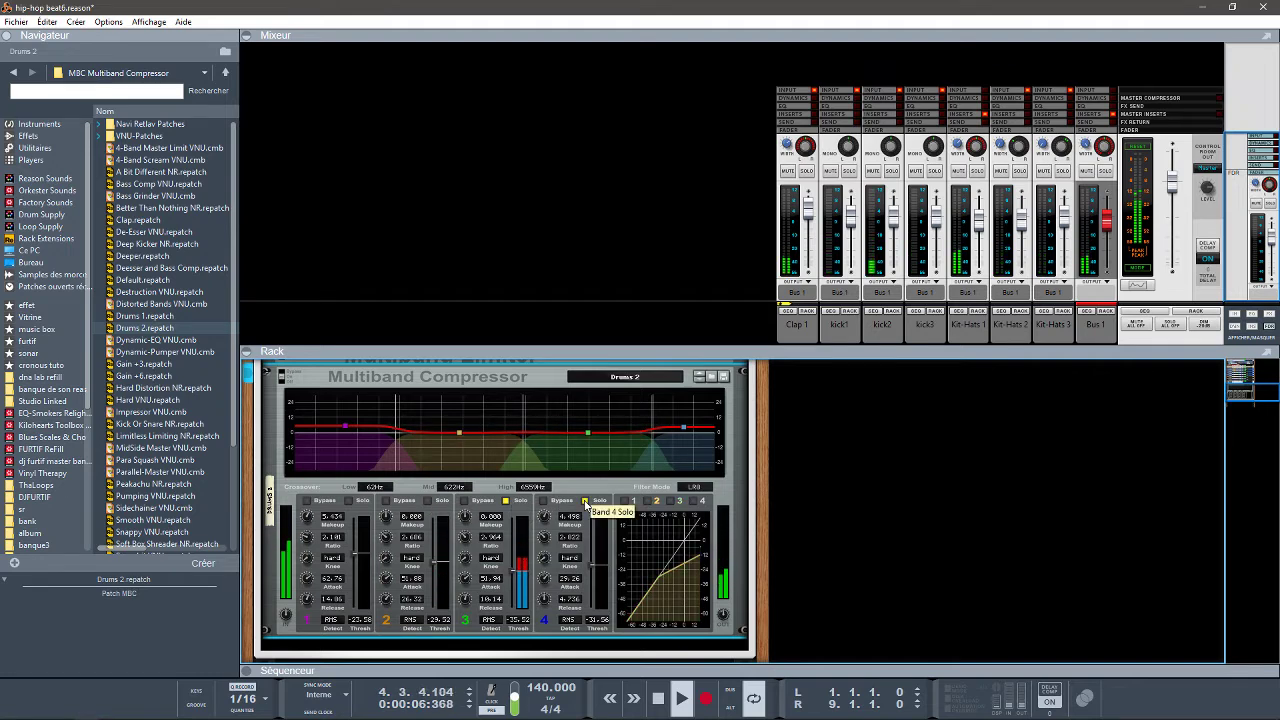
{"action": "left_click", "coordinate": [586, 501]}
{"action": "left_click", "coordinate": [506, 501]}
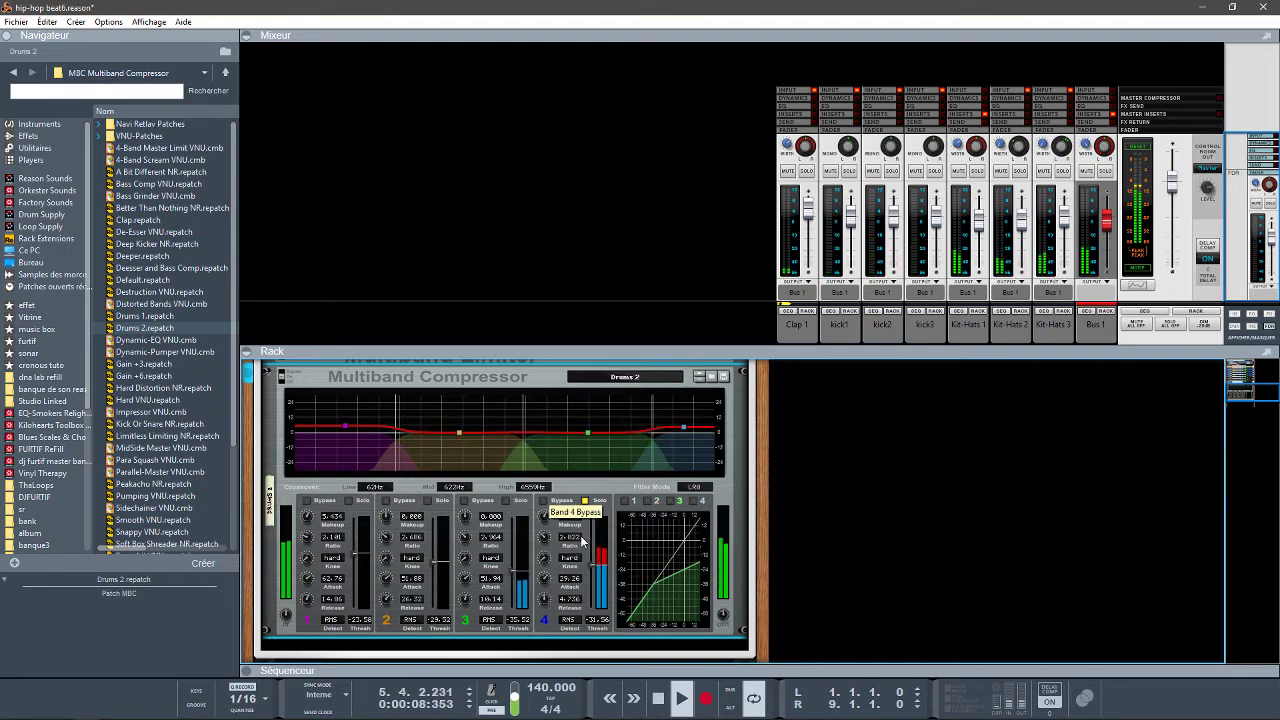
Step: Set band 4's threshold to -33.54 and makeup to 1.310, and add bands 3, 2 and 1 to the solo one by one
{"action": "left_click_drag", "start_coordinate": [593, 565], "coordinate": [592, 571]}
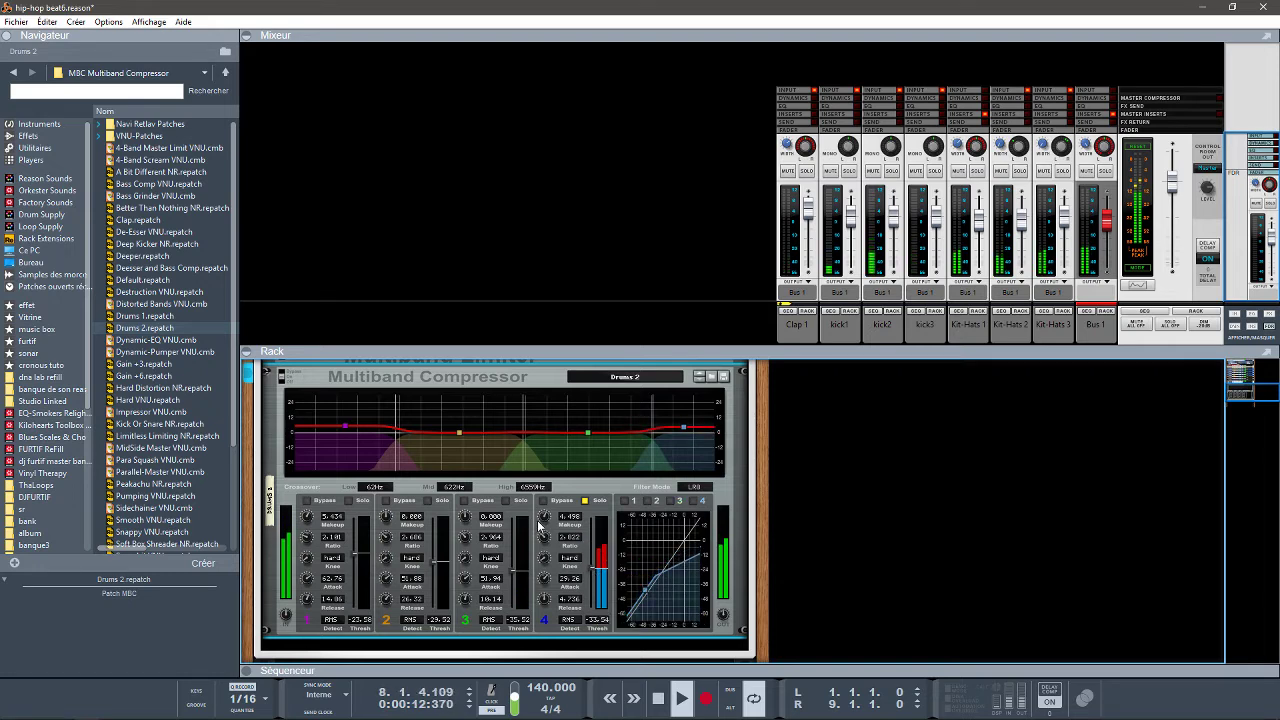
{"action": "left_click_drag", "start_coordinate": [543, 523], "coordinate": [543, 533]}
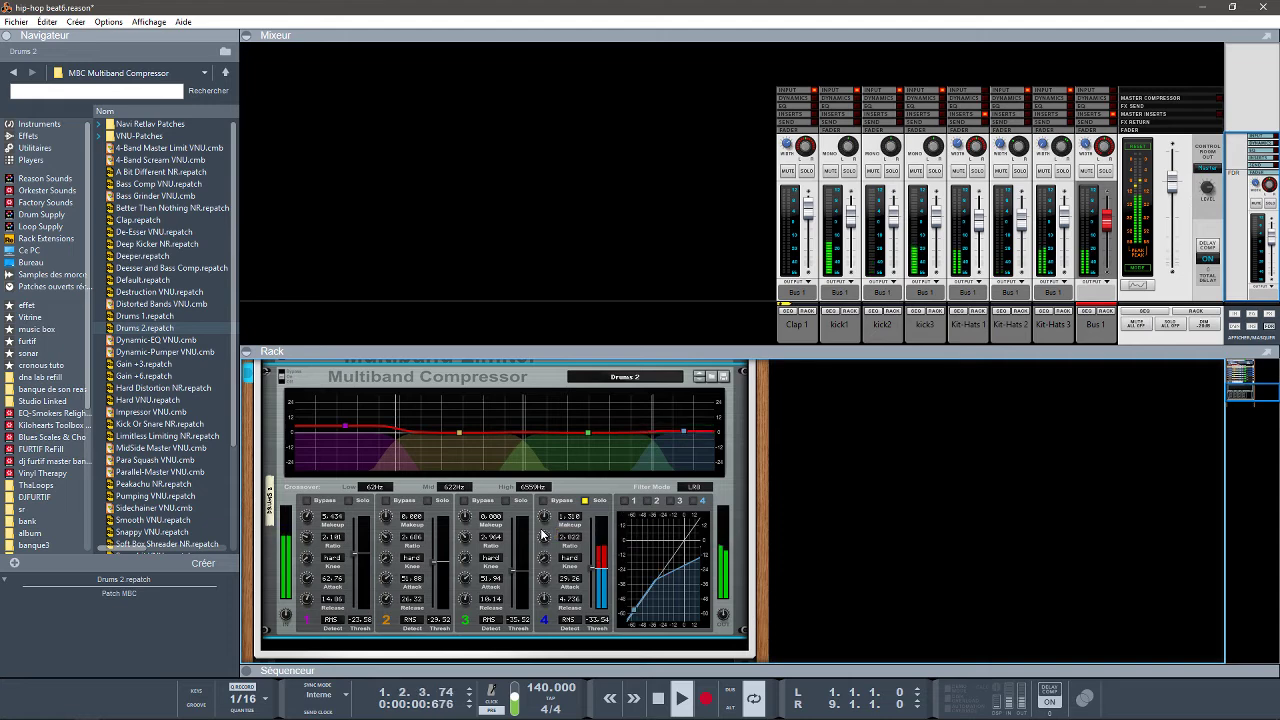
{"action": "left_click", "coordinate": [508, 502]}
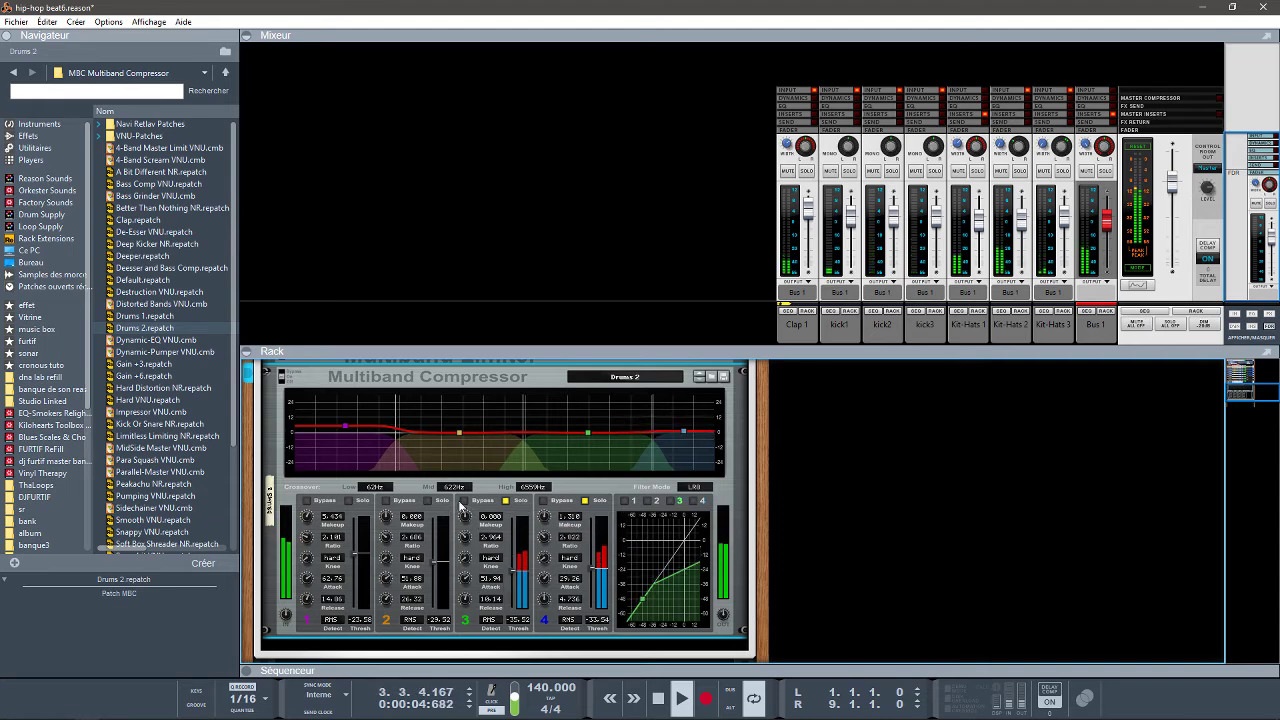
{"action": "left_click", "coordinate": [427, 502]}
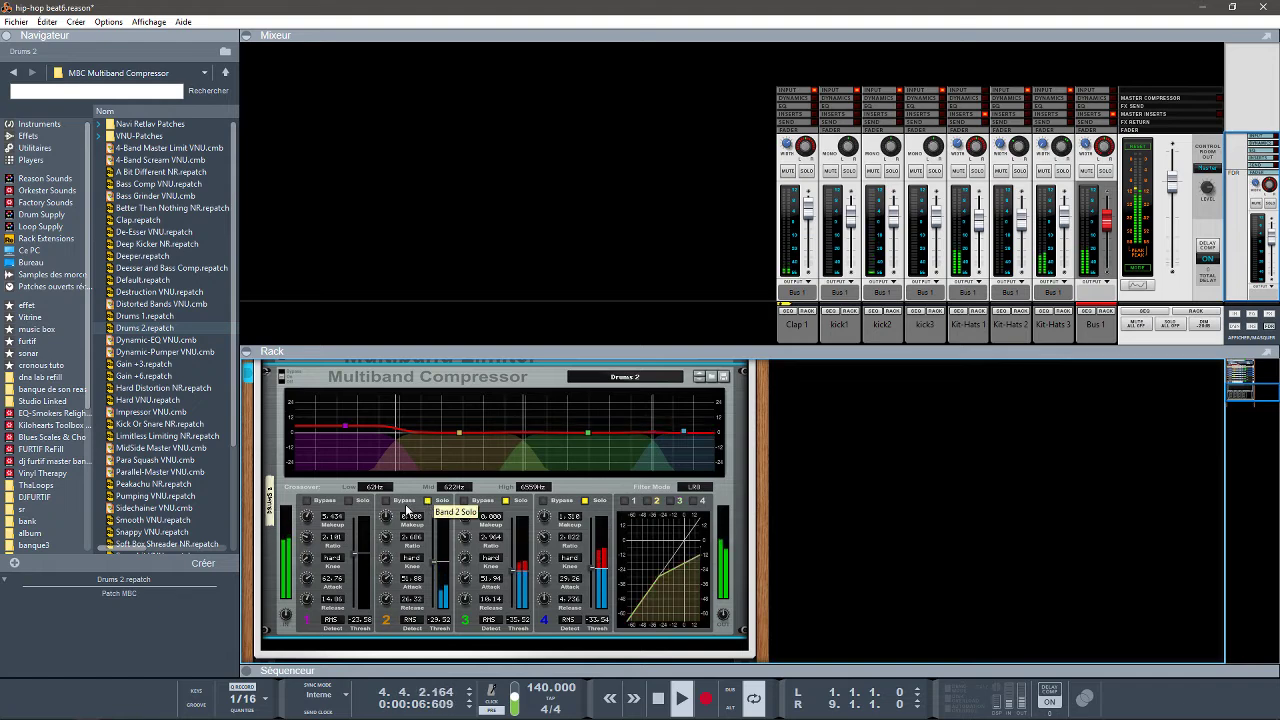
{"action": "left_click", "coordinate": [348, 501]}
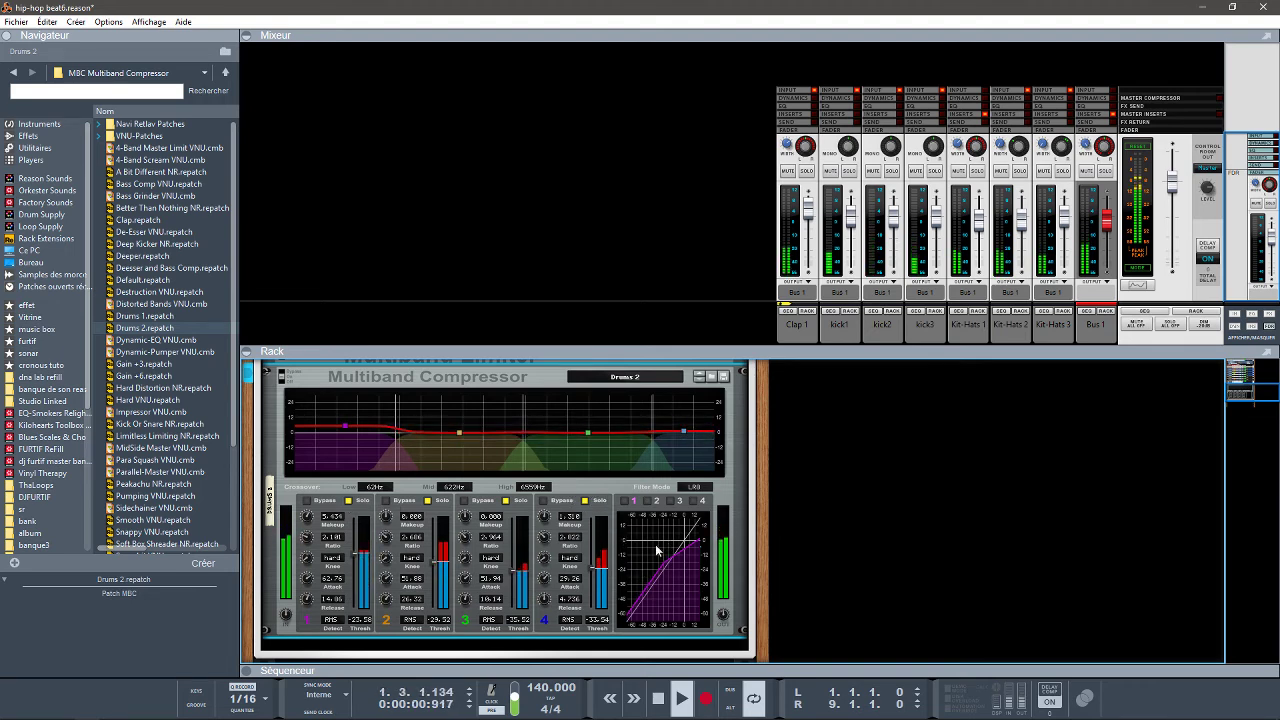
Step: Display the compression curves of bands 2, 3 and 4 in turn
{"action": "left_click", "coordinate": [655, 502]}
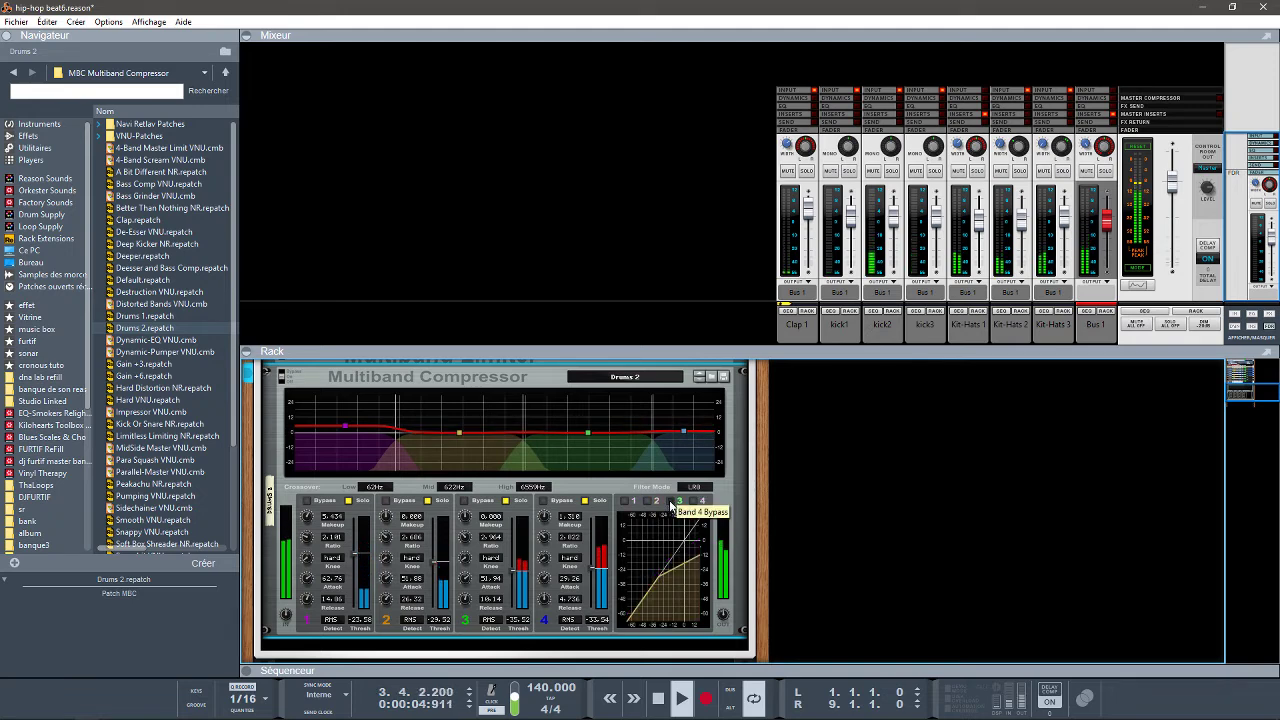
{"action": "left_click", "coordinate": [679, 501]}
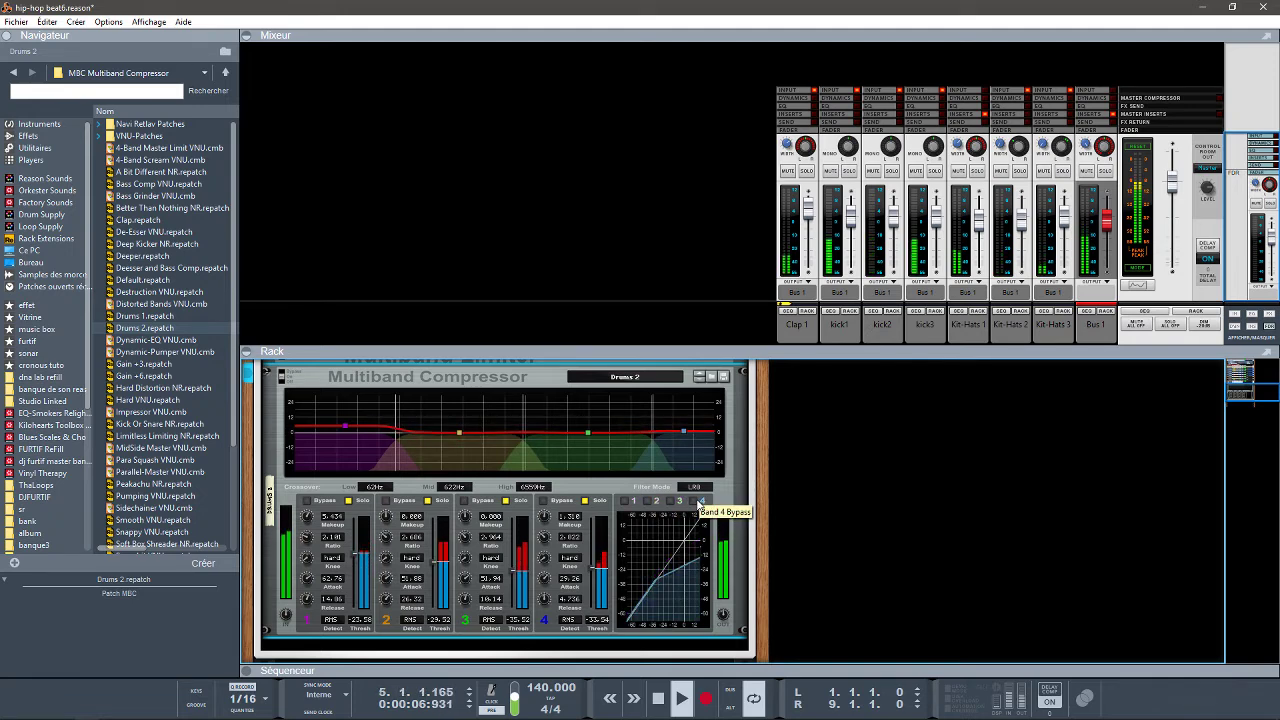
{"action": "left_click", "coordinate": [700, 501]}
Step: Switch the compressor's crossover filter mode to LR4 and back to LR8 to compare the band overlaps
{"action": "left_click", "coordinate": [697, 487]}
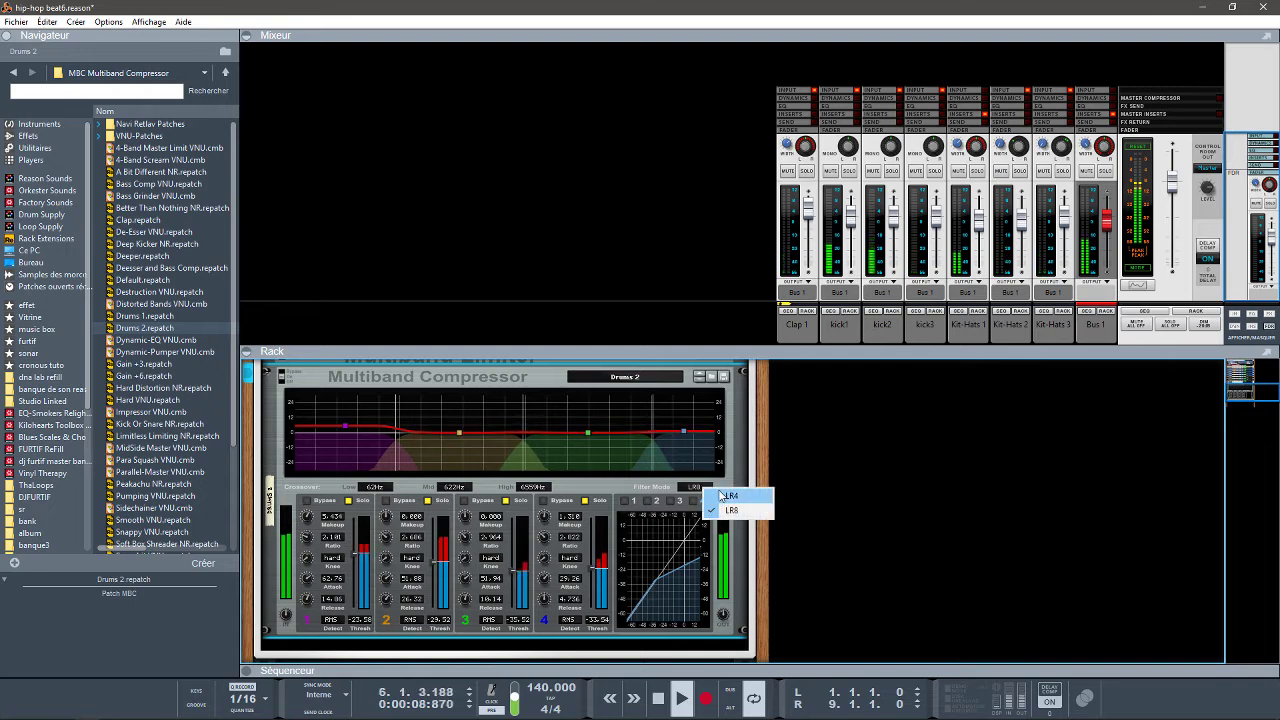
{"action": "left_click", "coordinate": [718, 496]}
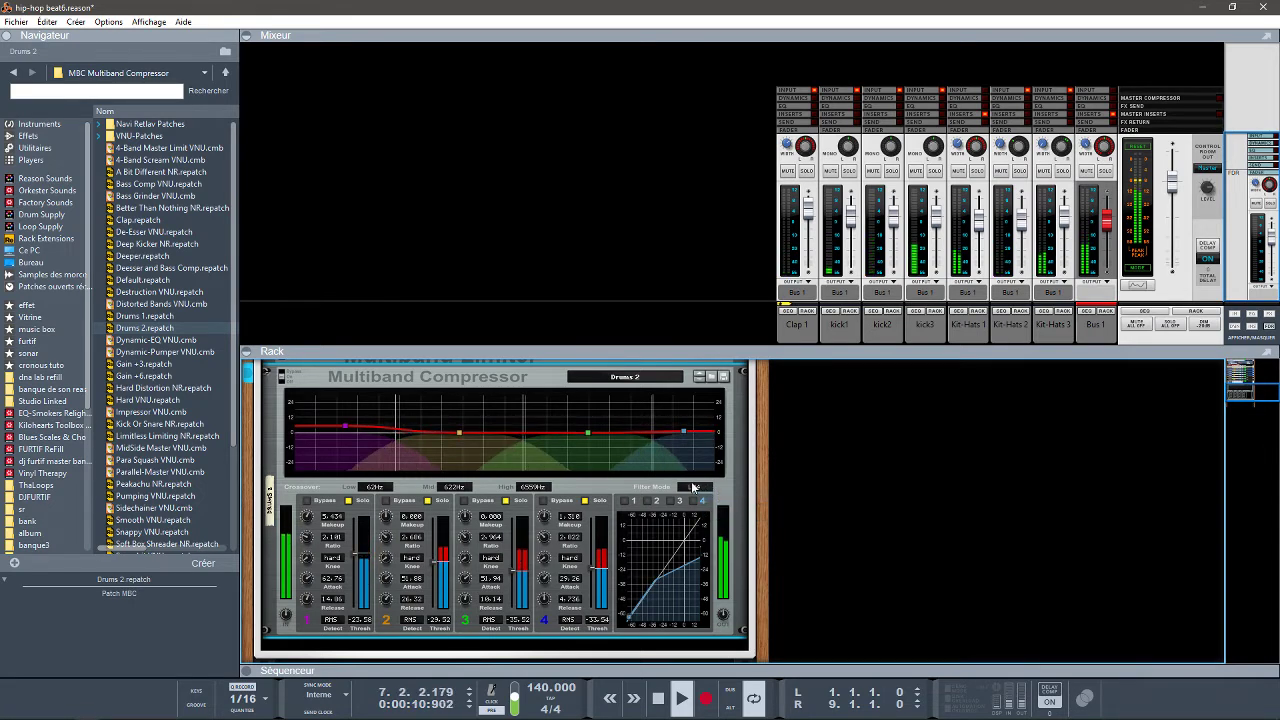
{"action": "left_click", "coordinate": [695, 488]}
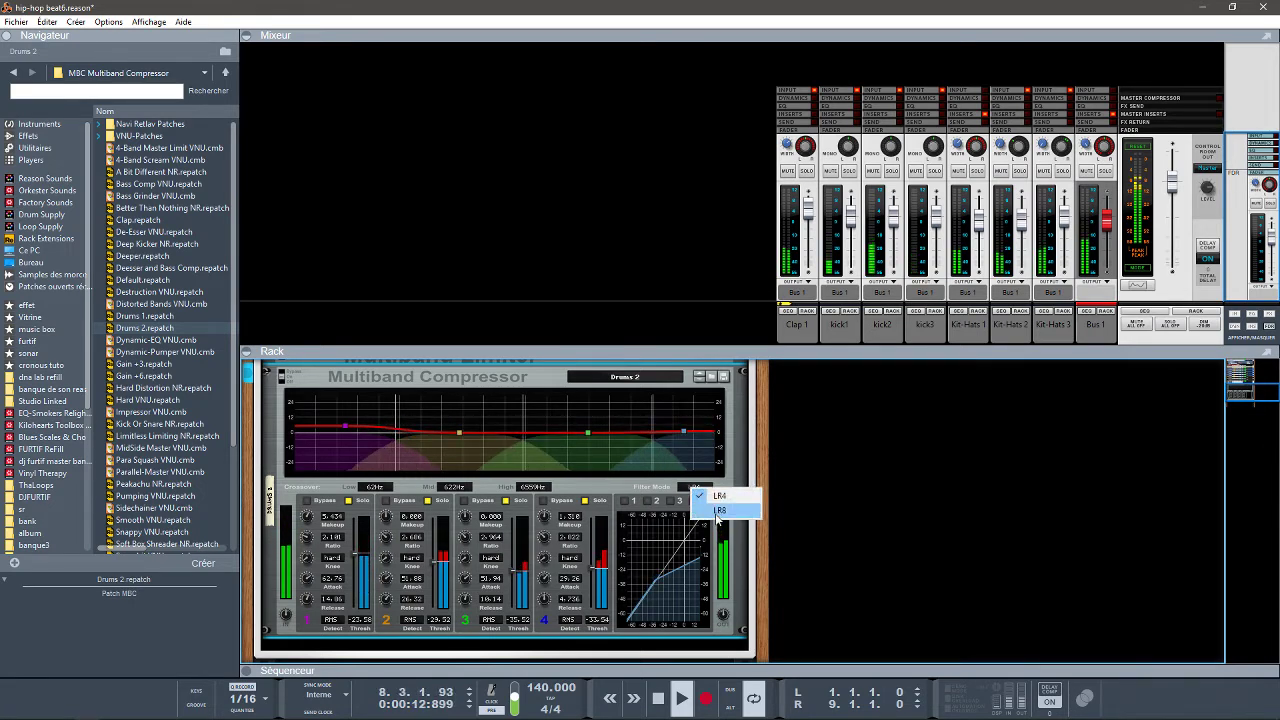
{"action": "left_click", "coordinate": [718, 510]}
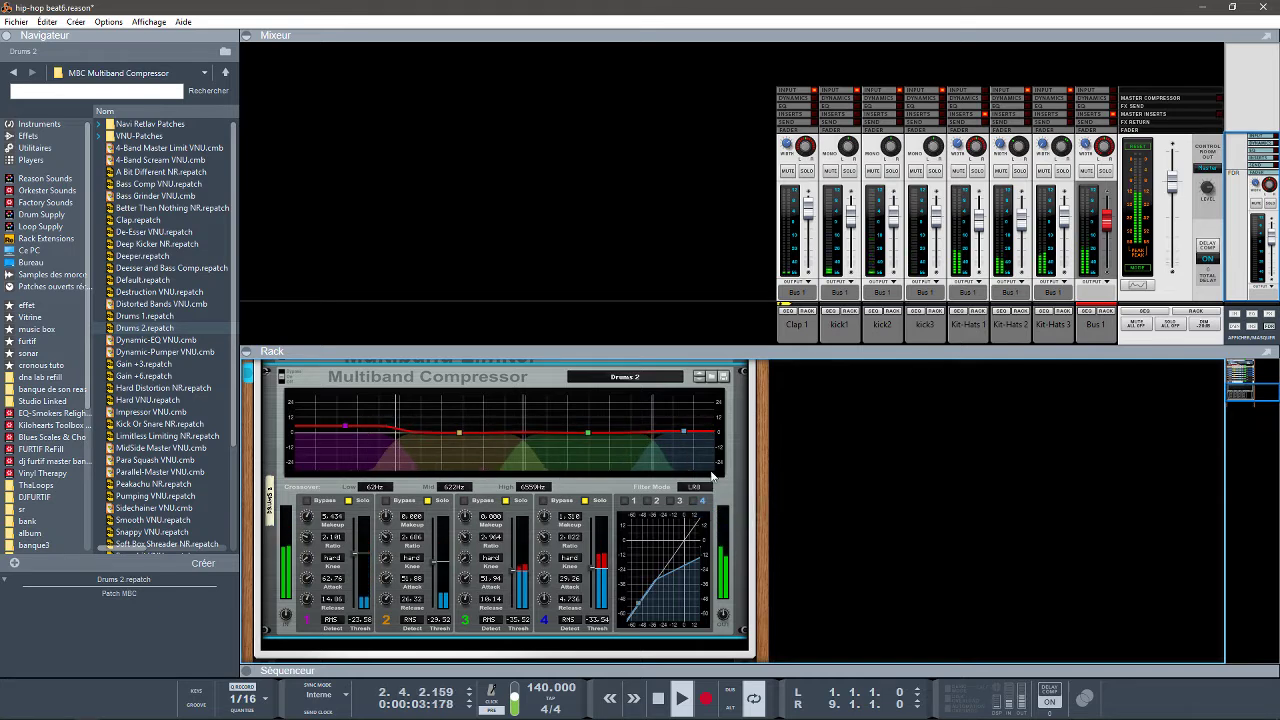
Step: Bypass Bus 1's insert effects, re-enable them and bypass them again to compare the processed and dry drums
{"action": "left_click_drag", "start_coordinate": [1238, 393], "coordinate": [1238, 388]}
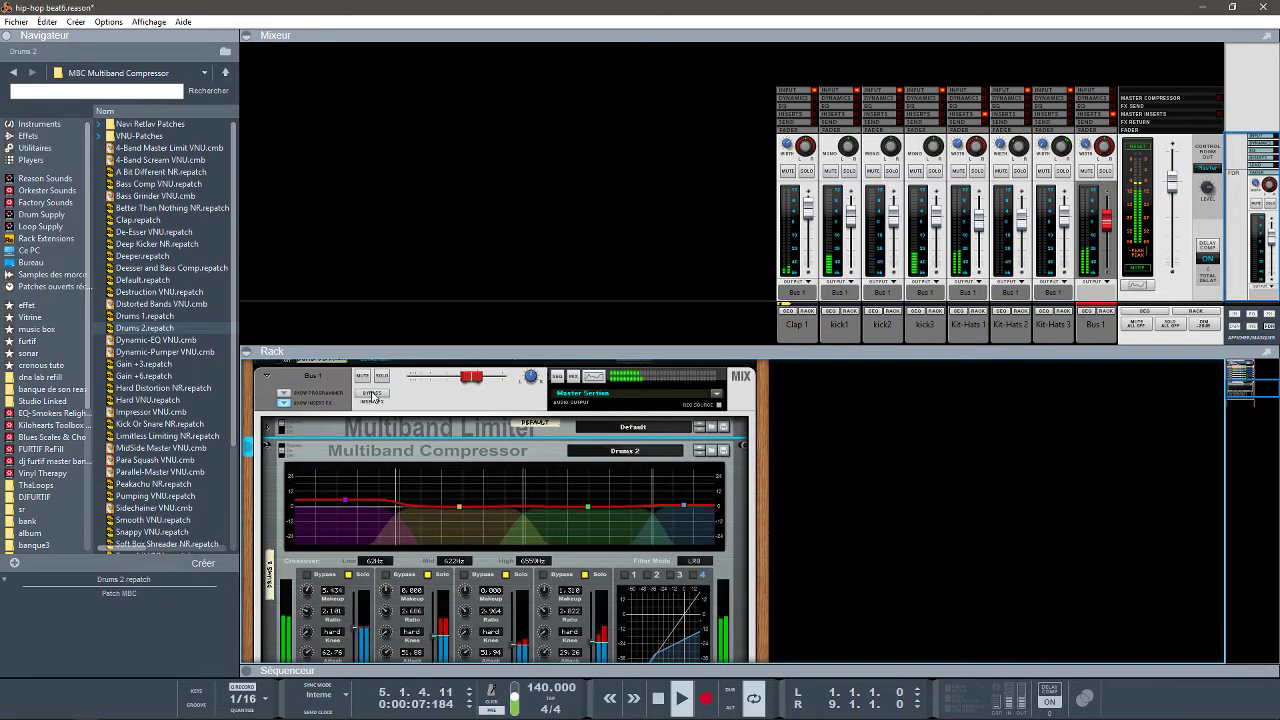
{"action": "left_click", "coordinate": [371, 395]}
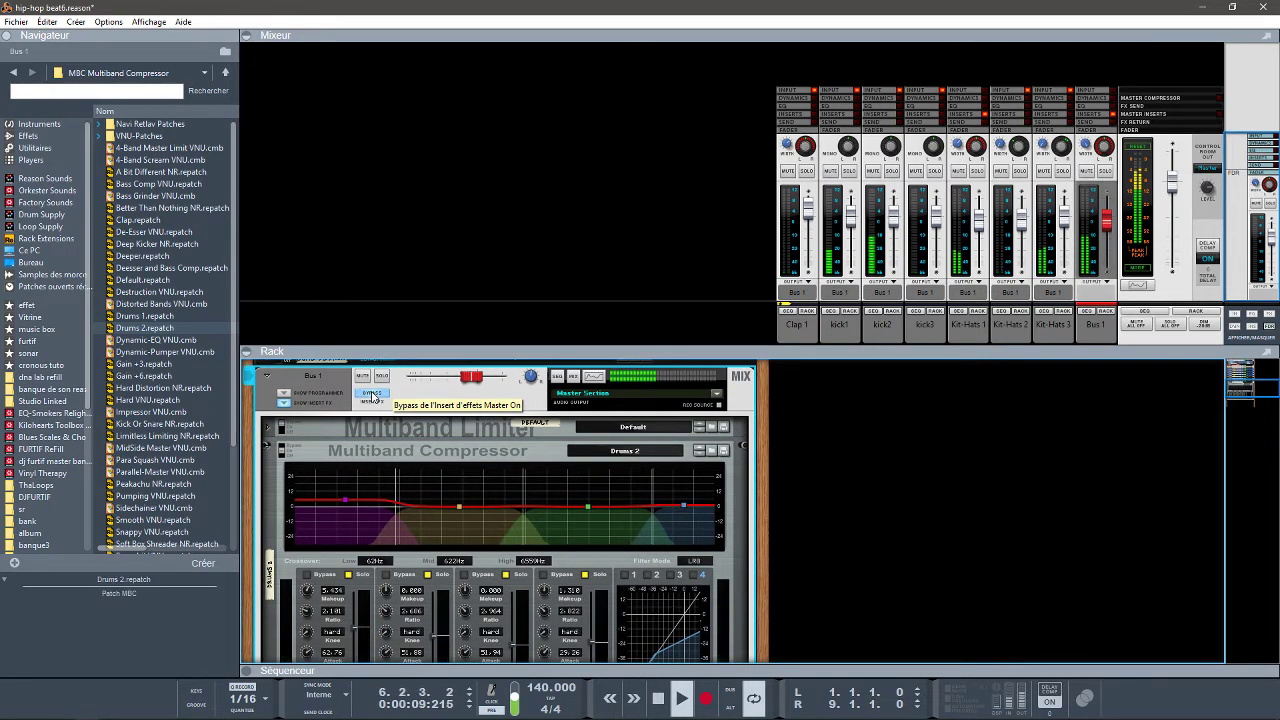
{"action": "left_click", "coordinate": [371, 395]}
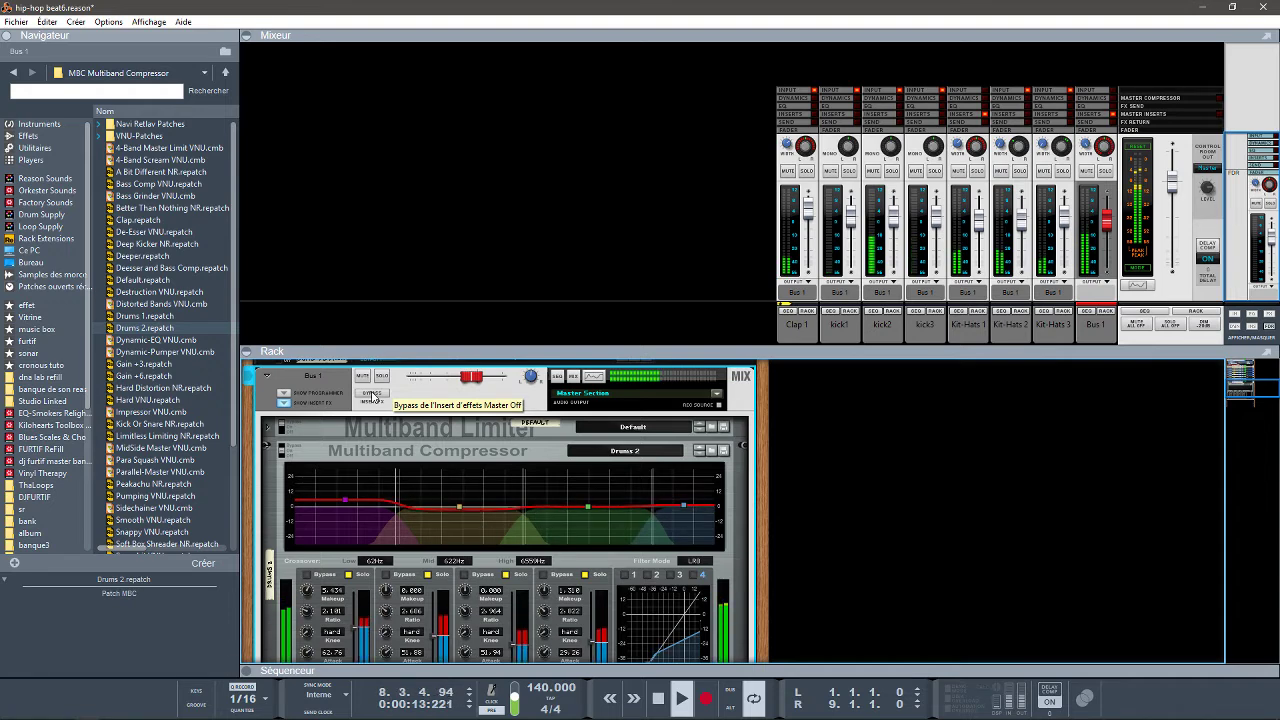
{"action": "left_click", "coordinate": [371, 395]}
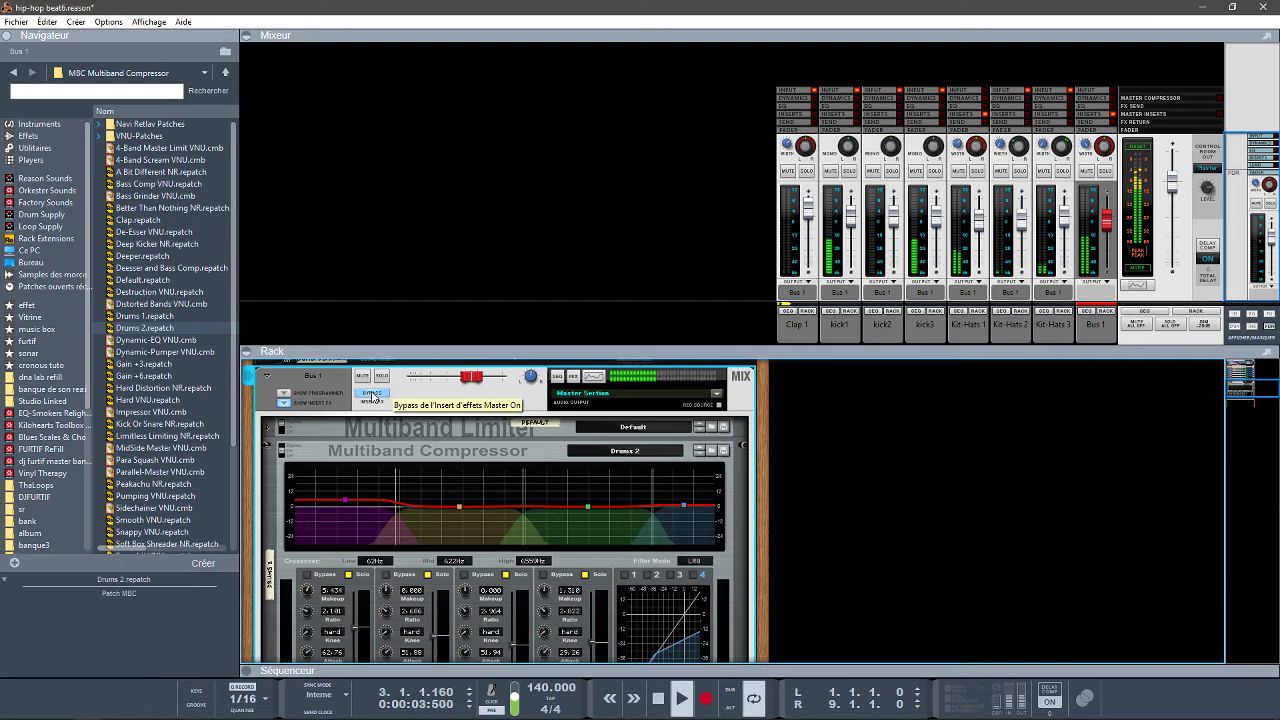
Step: Re-enable Bus 1's insert effects to hear the compressed drums, and stop playback
{"action": "left_click", "coordinate": [371, 395]}
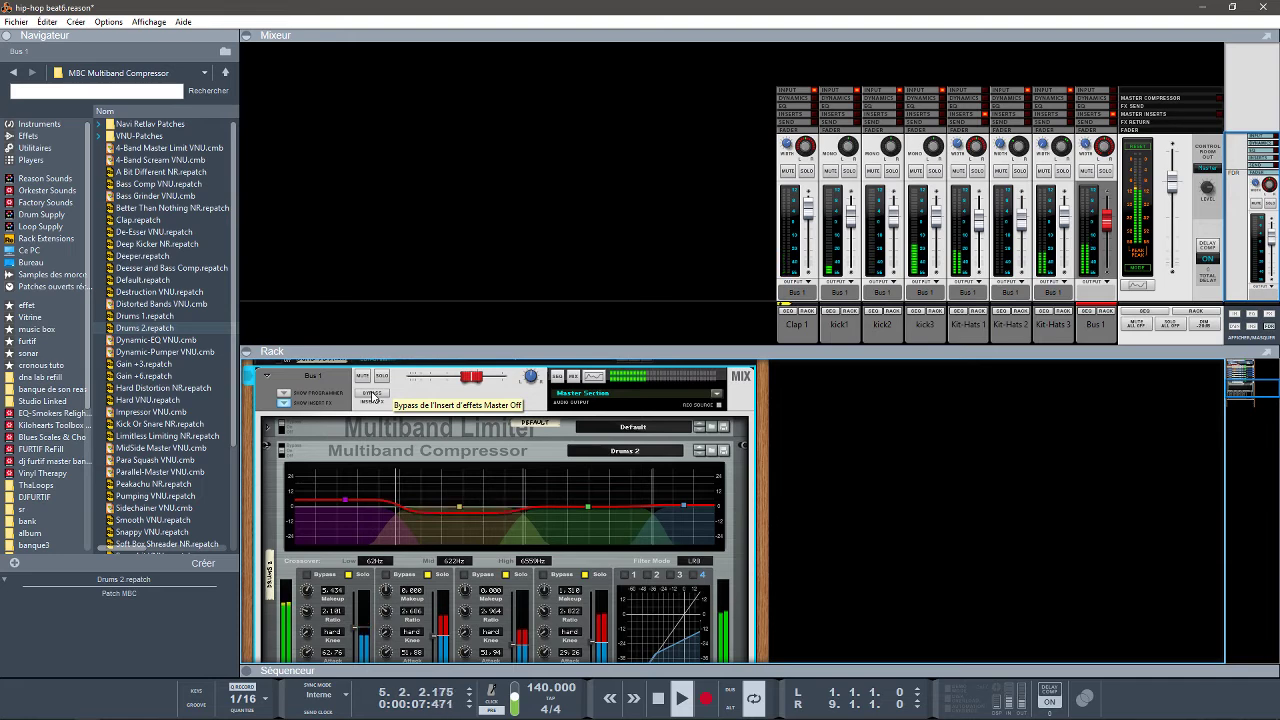
{"action": "key", "text": "space"}
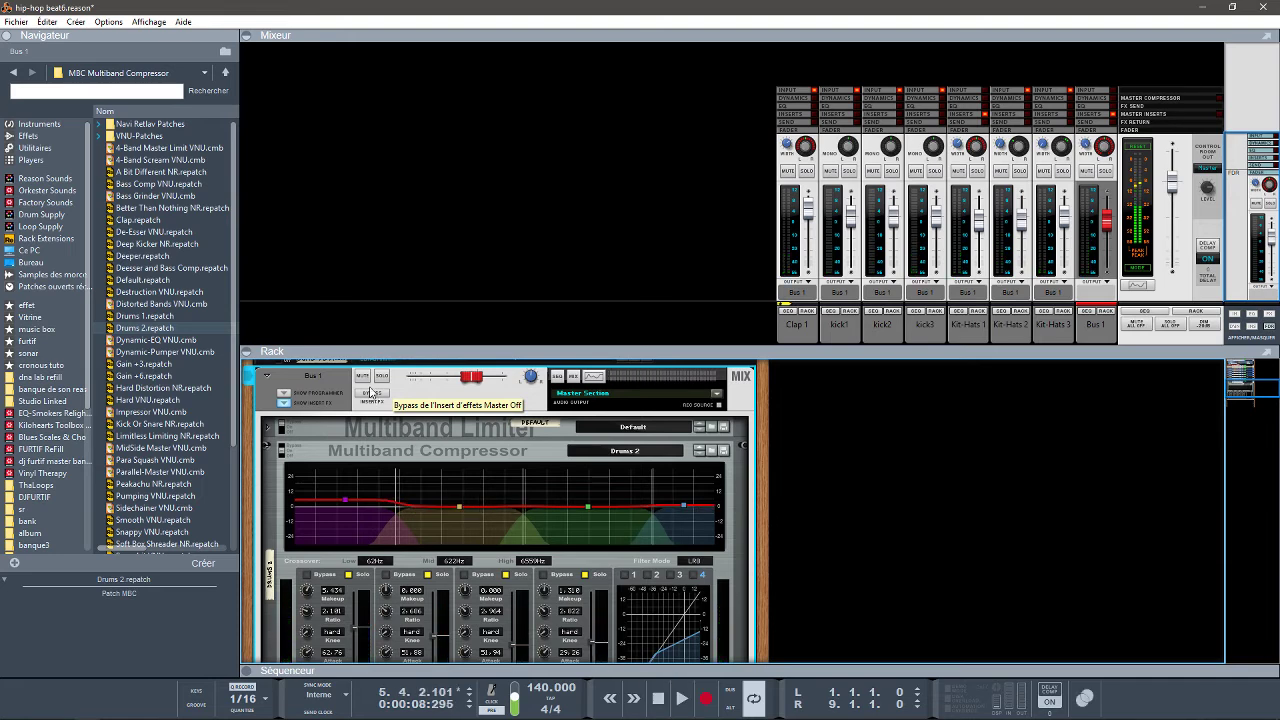
Step: Collapse the Multiband Compressor in the rack and expand the Multiband Limiter
{"action": "left_click", "coordinate": [281, 453]}
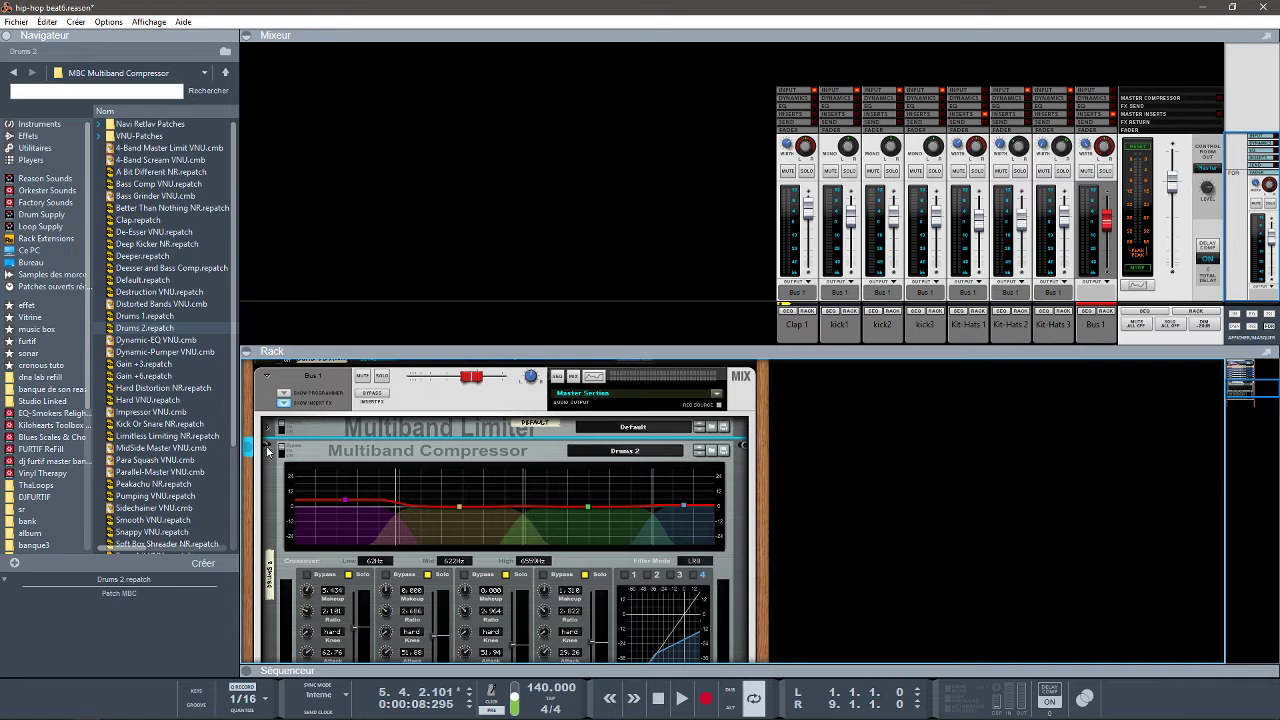
{"action": "left_click", "coordinate": [268, 450]}
{"action": "left_click", "coordinate": [267, 481]}
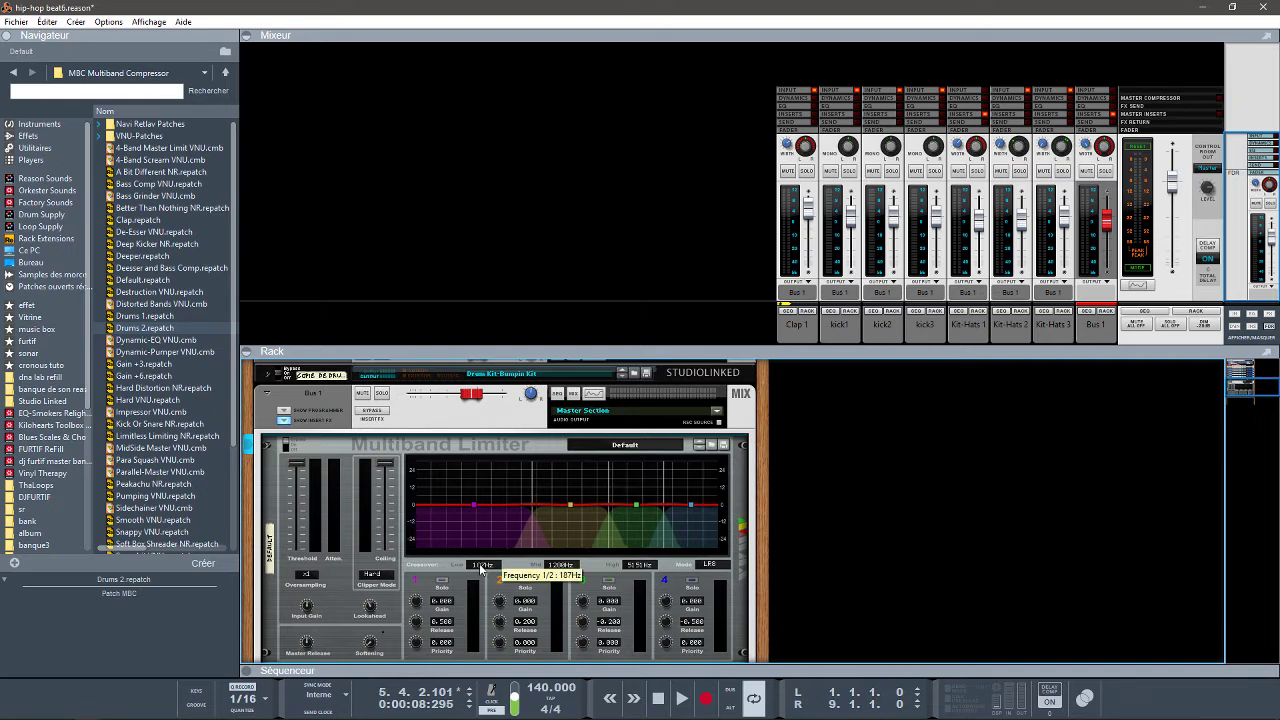
Step: Set the limiter's low, mid and high crossovers to 94 Hz, 591 Hz and 4310 Hz, and view its filter mode options
{"action": "mouse_move", "coordinate": [481, 568]}
{"action": "left_mouse_down"}
{"action": "mouse_move", "coordinate": [487, 580]}
{"action": "mouse_move", "coordinate": [484, 570]}
{"action": "mouse_move", "coordinate": [474, 584]}
{"action": "mouse_move", "coordinate": [469, 564]}
{"action": "mouse_move", "coordinate": [459, 586]}
{"action": "mouse_move", "coordinate": [478, 535]}
{"action": "mouse_move", "coordinate": [469, 584]}
{"action": "left_mouse_up"}
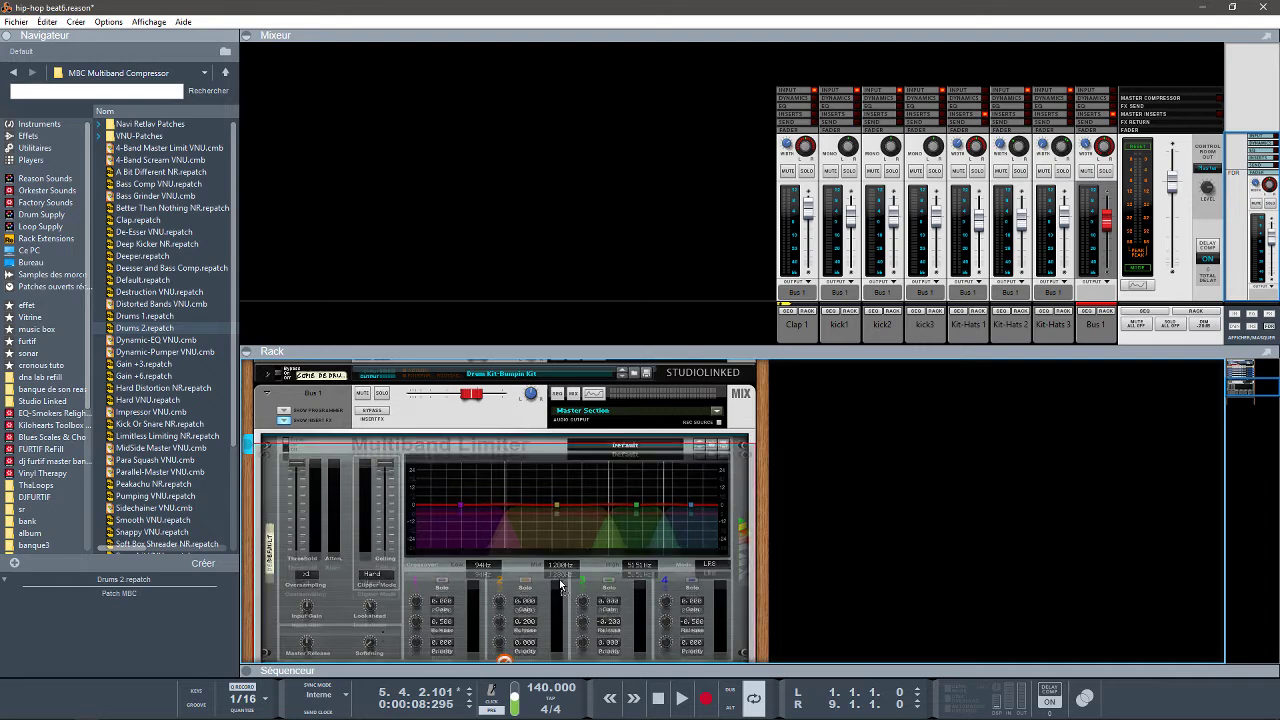
{"action": "left_click_drag", "start_coordinate": [560, 578], "coordinate": [561, 592]}
{"action": "left_click_drag", "start_coordinate": [647, 568], "coordinate": [651, 574]}
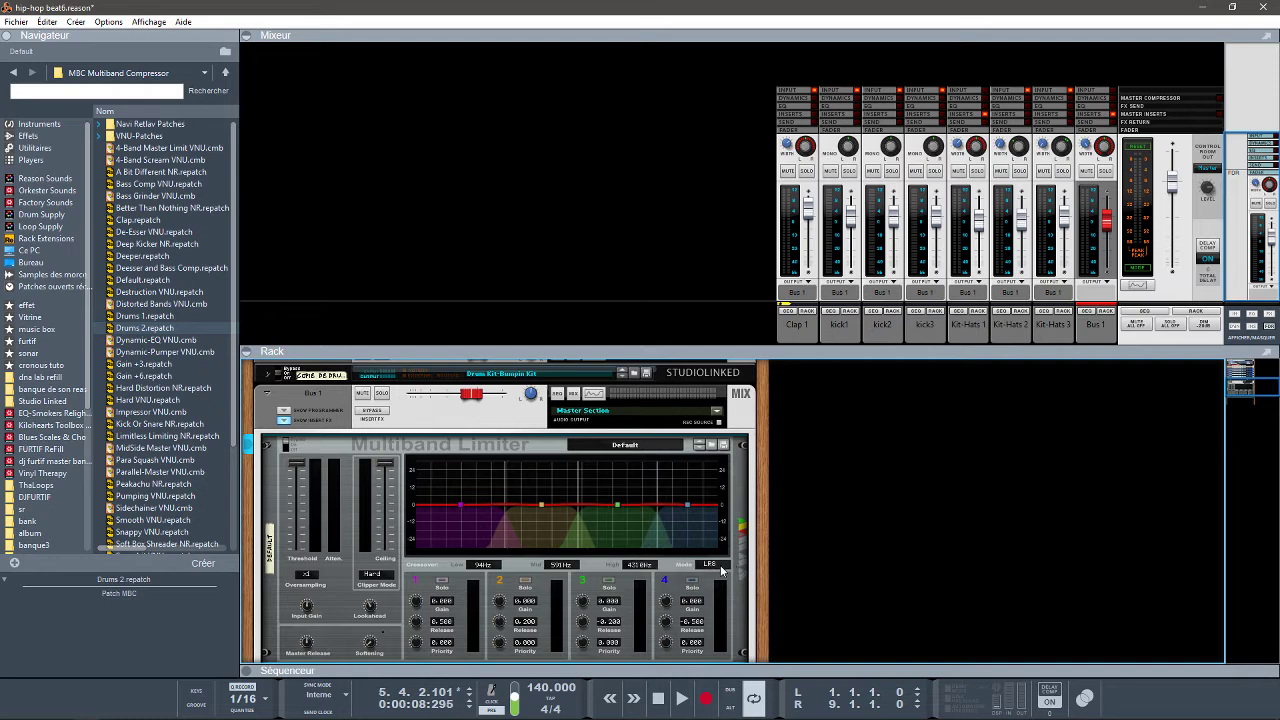
{"action": "left_click", "coordinate": [723, 565]}
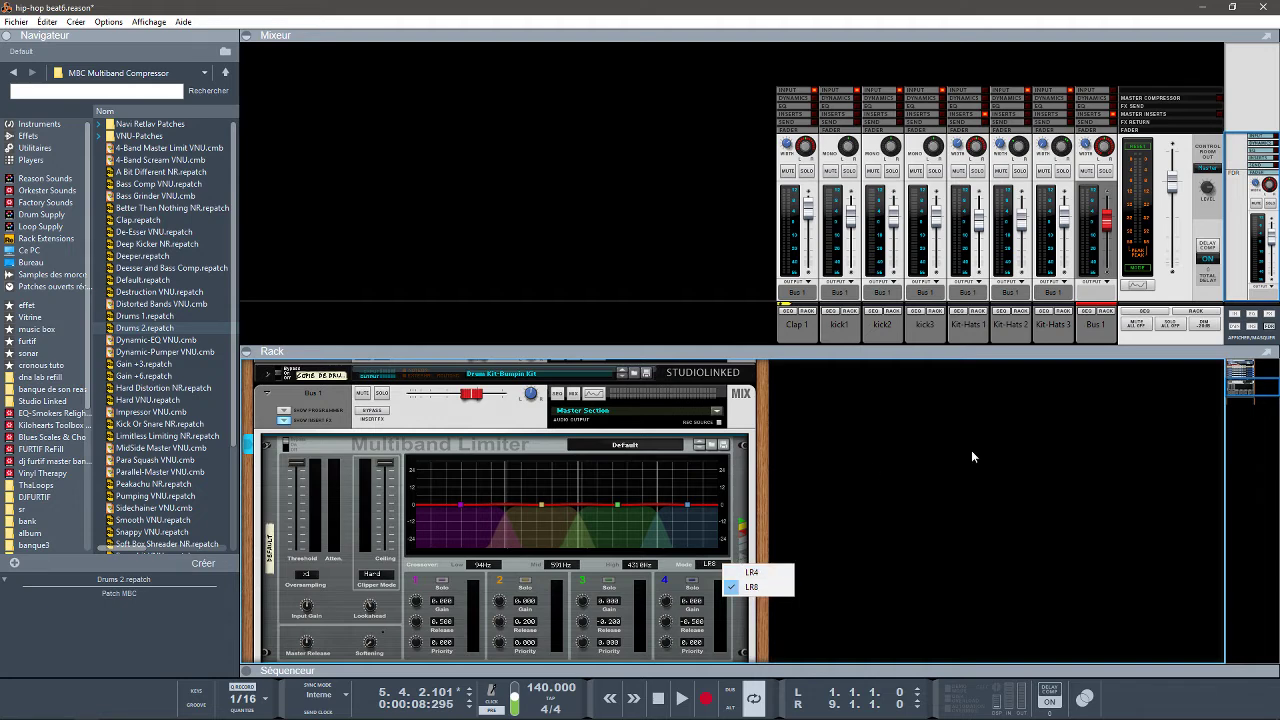
{"action": "left_click", "coordinate": [1255, 395]}
{"action": "left_click", "coordinate": [1253, 388]}
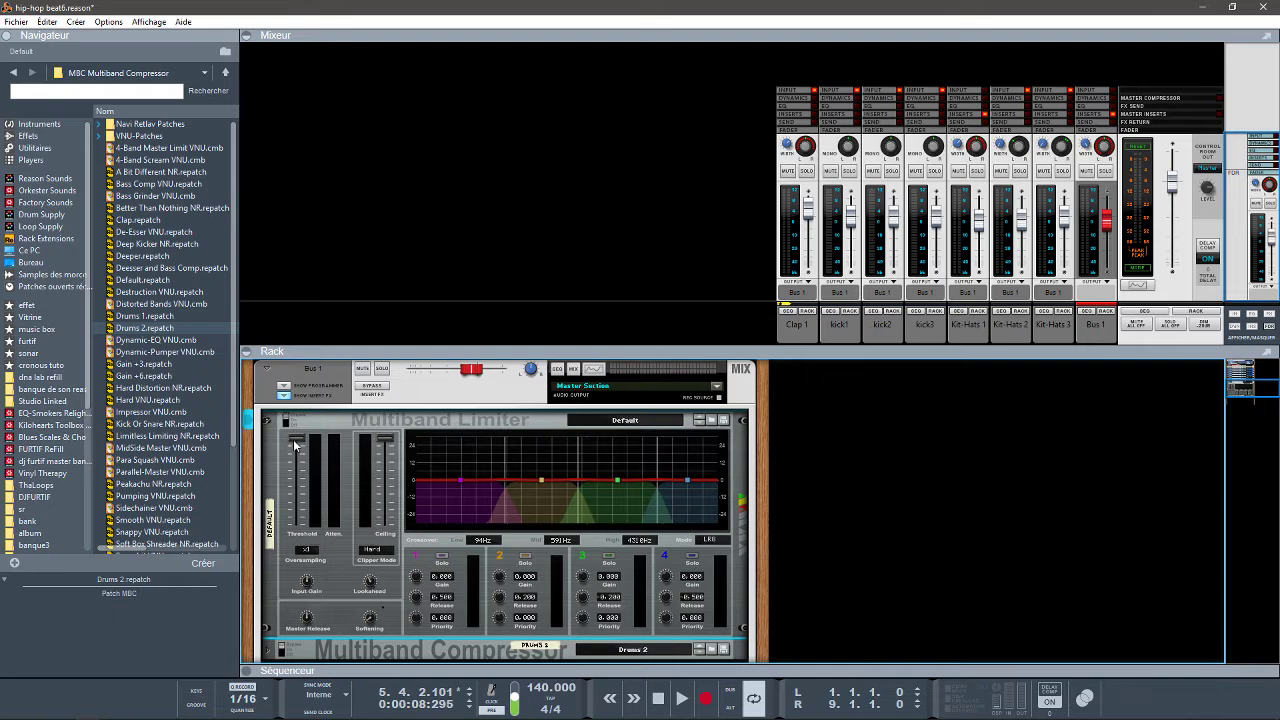
Step: Try the limiter's threshold and ceiling sliders, and view its clipper mode and oversampling options
{"action": "mouse_move", "coordinate": [295, 446]}
{"action": "left_mouse_down"}
{"action": "mouse_move", "coordinate": [297, 470]}
{"action": "mouse_move", "coordinate": [301, 432]}
{"action": "left_mouse_up"}
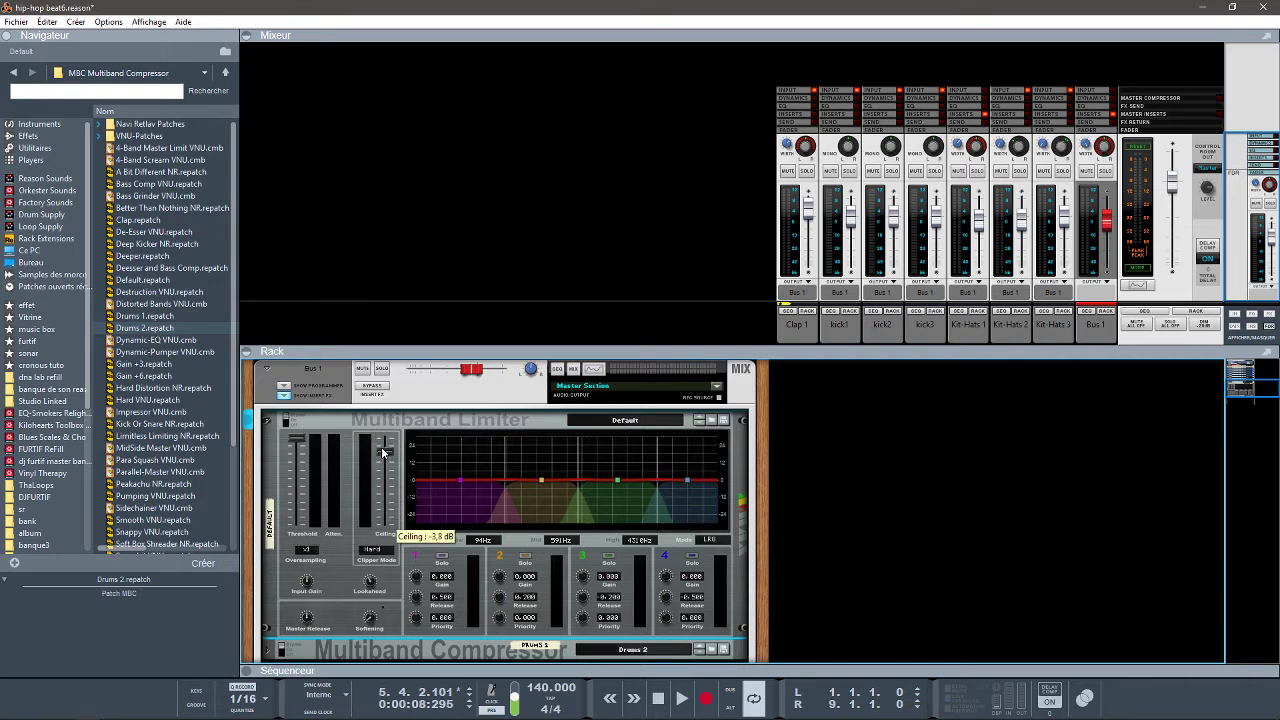
{"action": "left_click", "coordinate": [368, 549]}
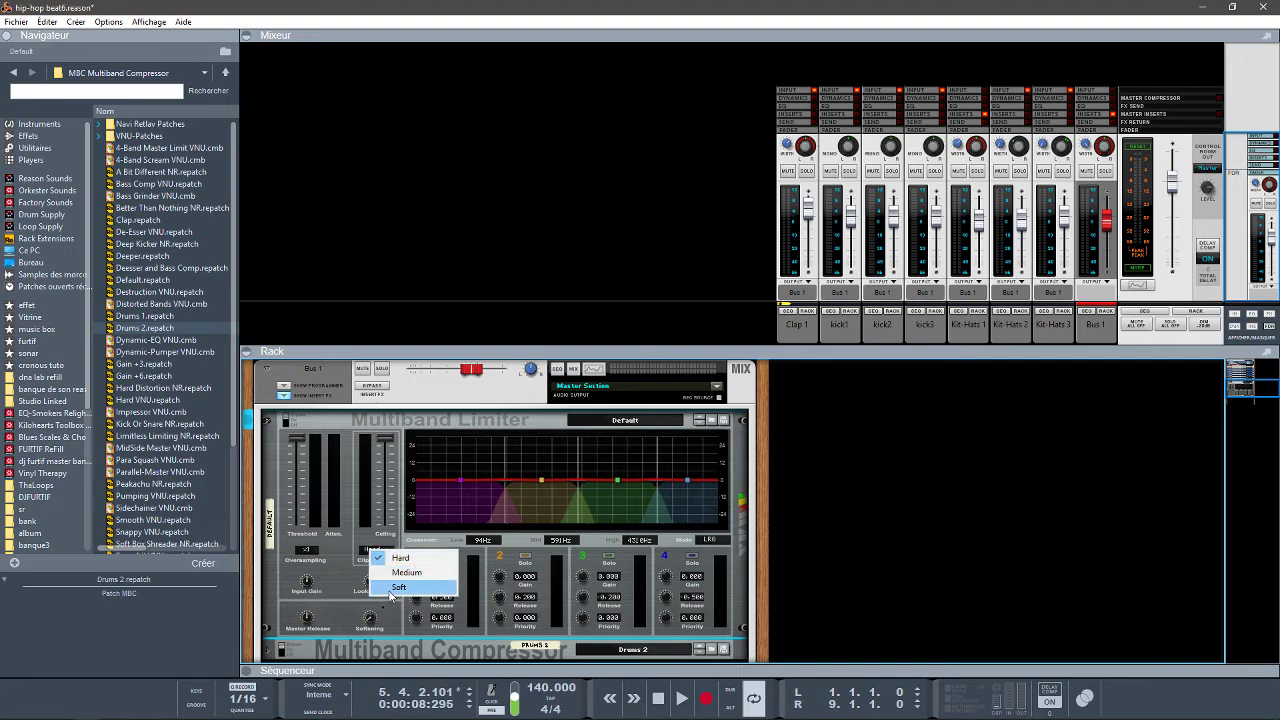
{"action": "left_click", "coordinate": [330, 588]}
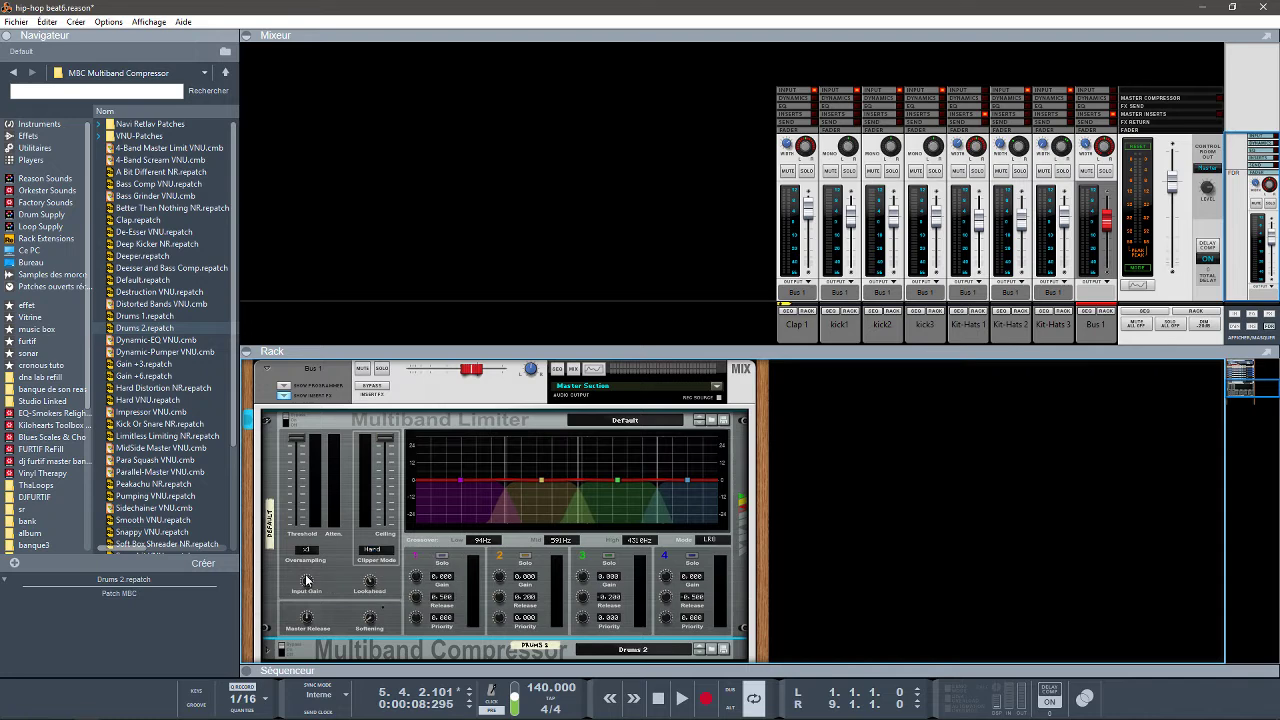
{"action": "left_click", "coordinate": [307, 550]}
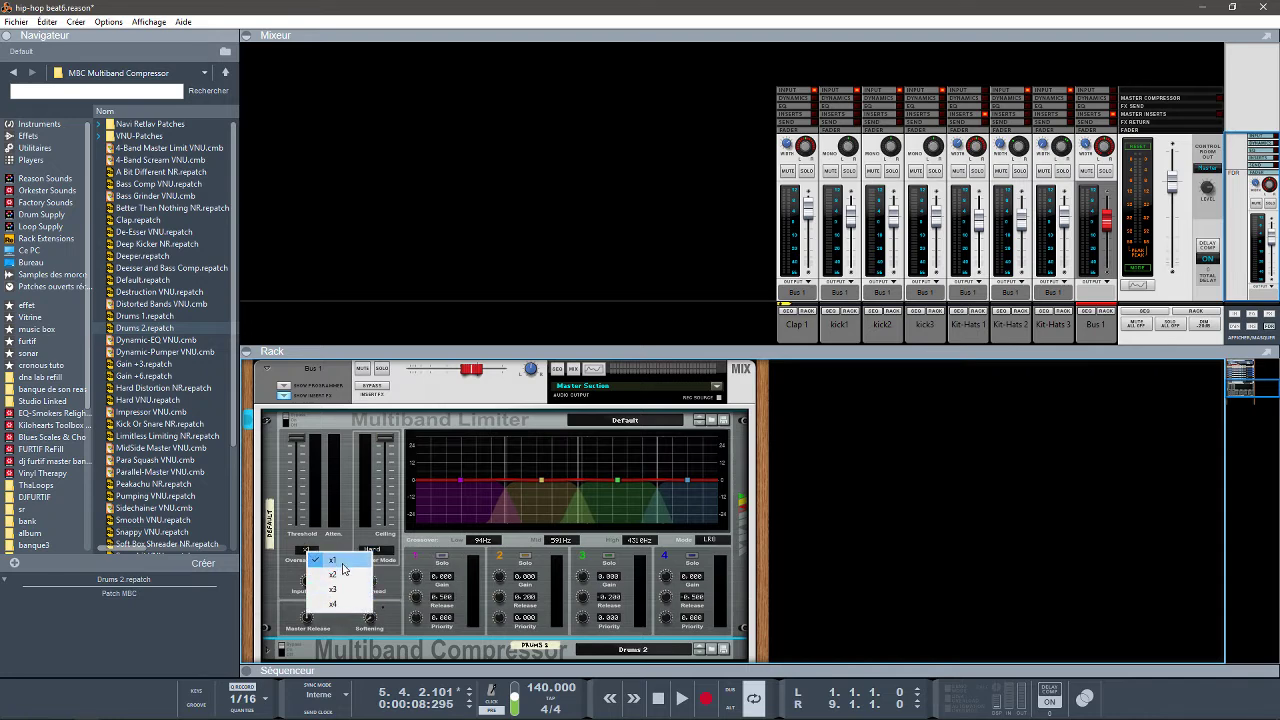
{"action": "left_click", "coordinate": [291, 588]}
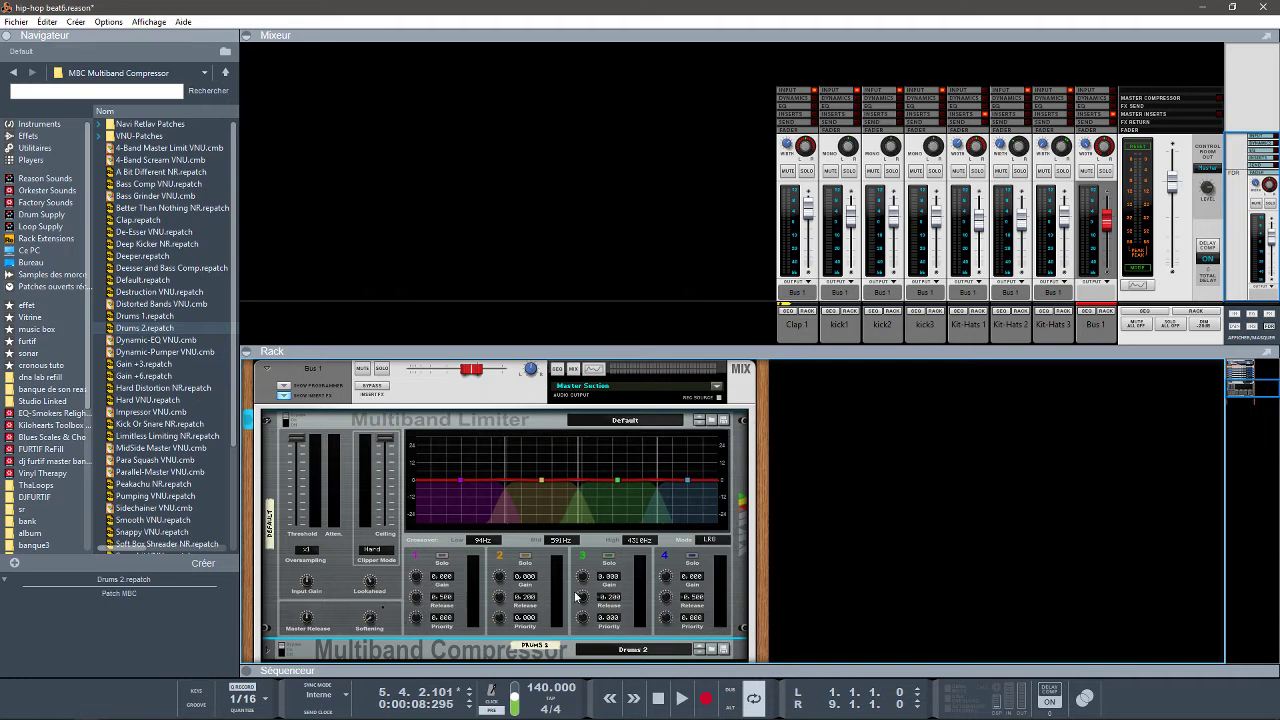
Step: Set the limiter's band 1 gain to 0.375 and add bands 1, 2, 3 and 4 to the solo one by one
{"action": "mouse_move", "coordinate": [440, 583]}
{"action": "left_mouse_down"}
{"action": "mouse_move", "coordinate": [436, 565]}
{"action": "mouse_move", "coordinate": [444, 606]}
{"action": "mouse_move", "coordinate": [445, 583]}
{"action": "left_mouse_up"}
{"action": "left_click", "coordinate": [441, 557]}
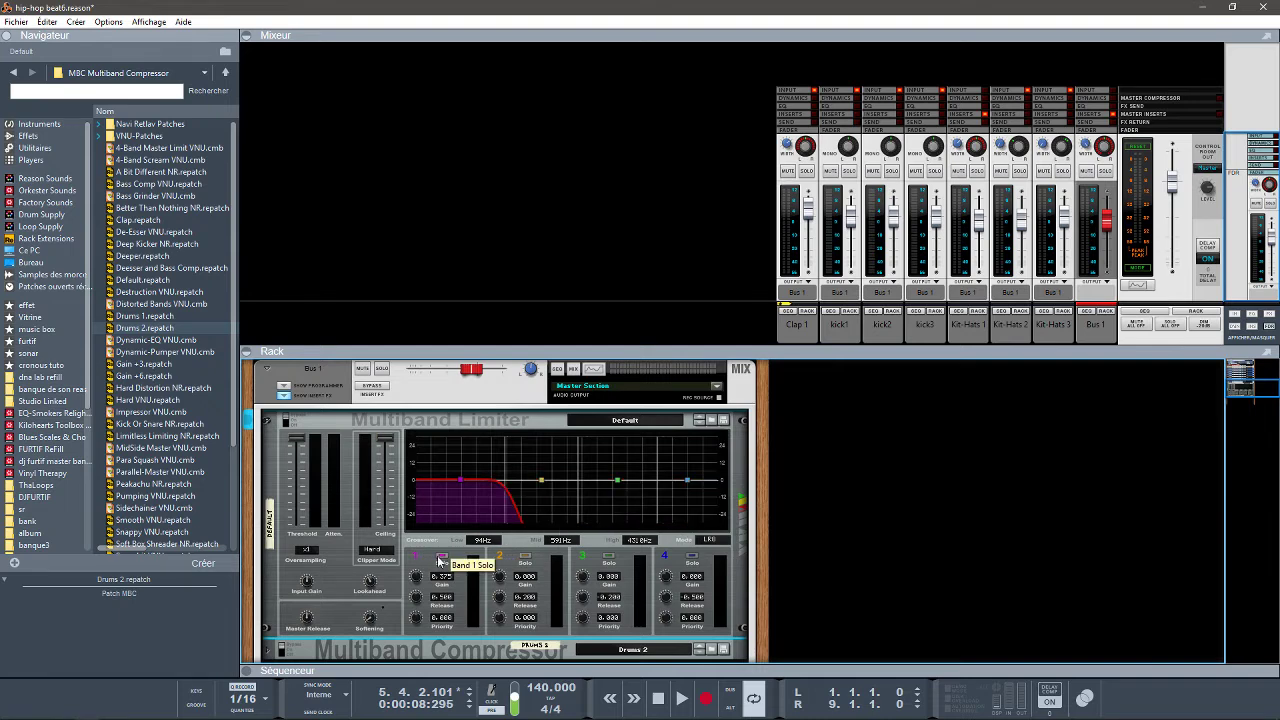
{"action": "left_click", "coordinate": [525, 557]}
{"action": "left_click", "coordinate": [609, 557]}
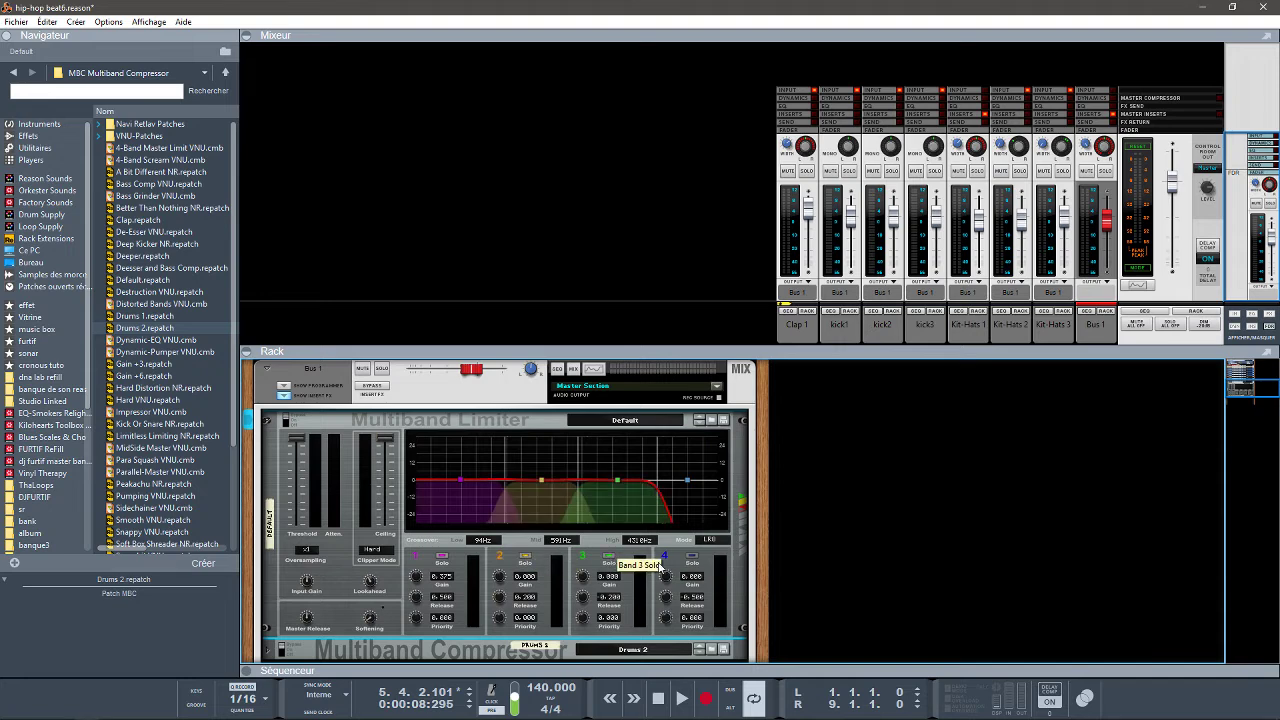
{"action": "left_click", "coordinate": [692, 559]}
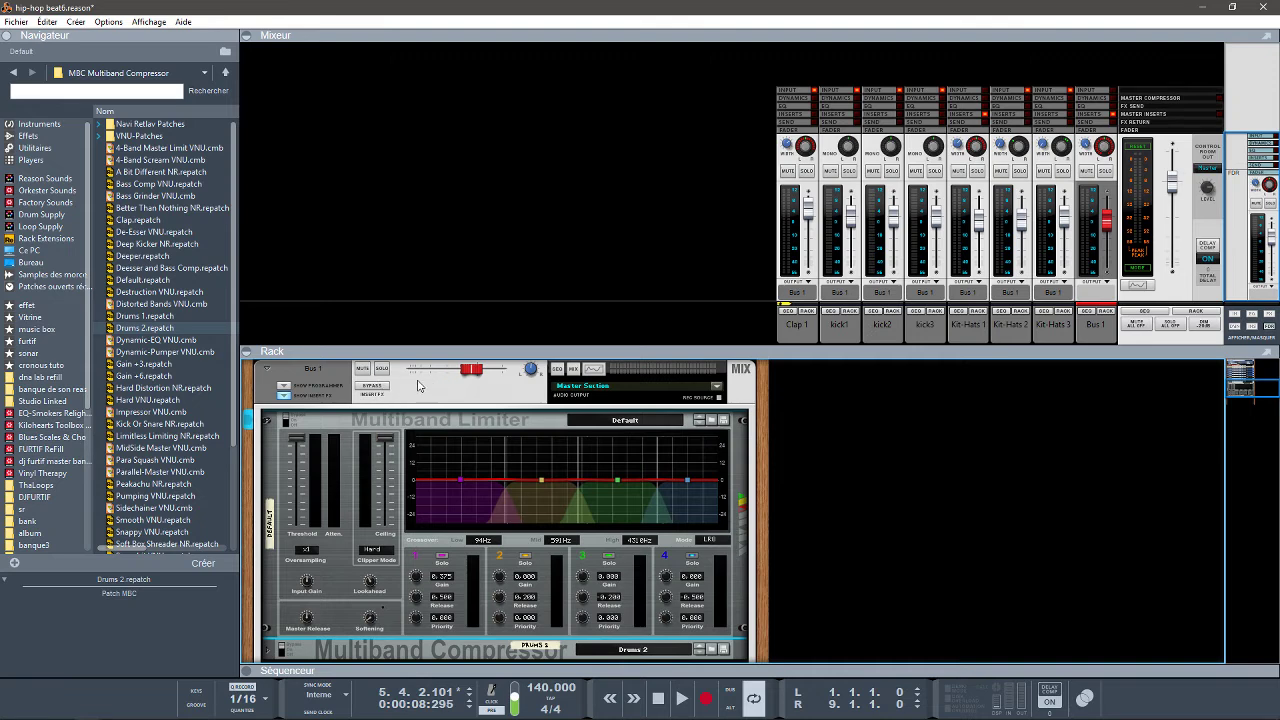
Step: While playing the drums from the start, open the limiter's patches in the browser and raise Bus 1's fader
{"action": "key", "text": "shift+Return"}
{"action": "key", "text": "space"}
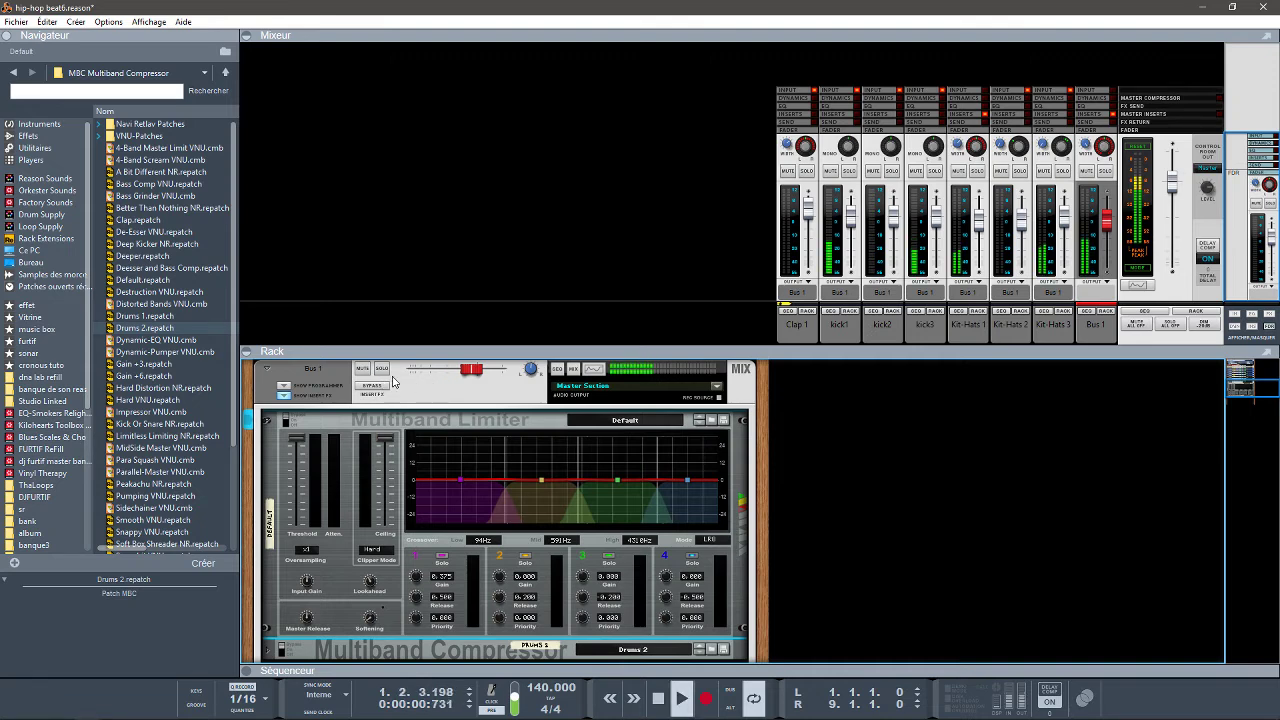
{"action": "left_click", "coordinate": [713, 421]}
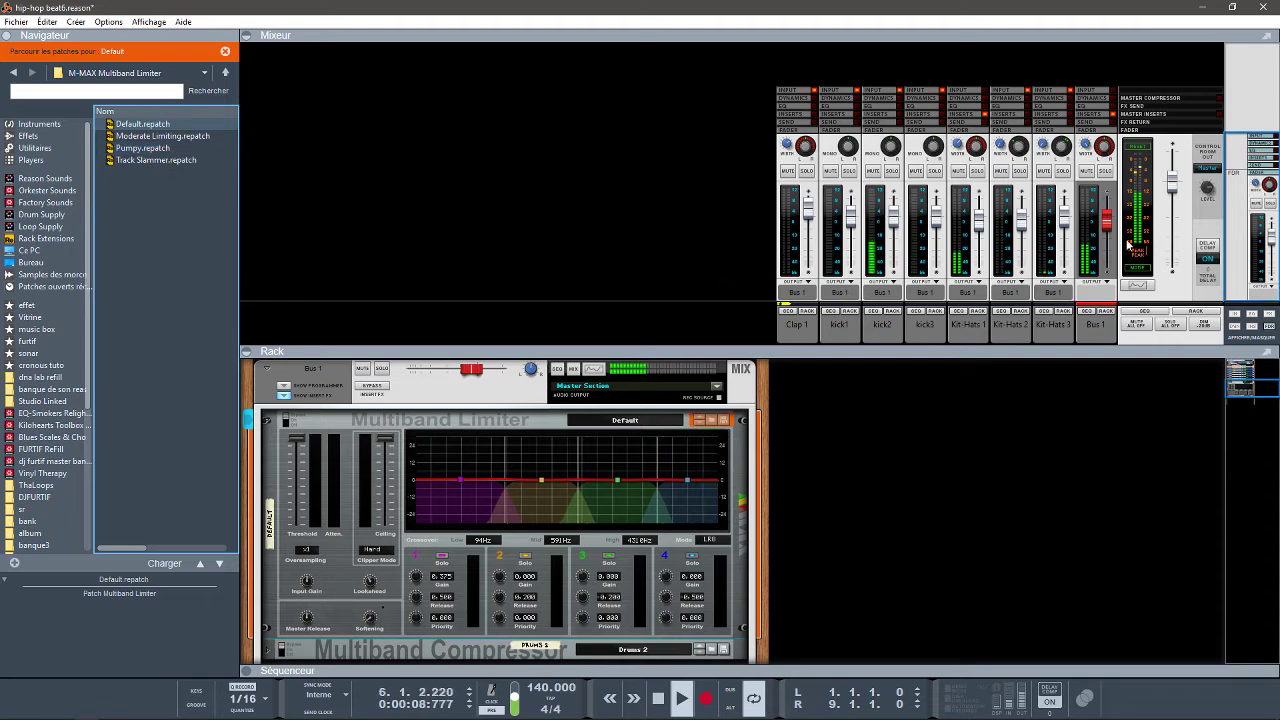
{"action": "left_click_drag", "start_coordinate": [1108, 220], "coordinate": [1107, 216]}
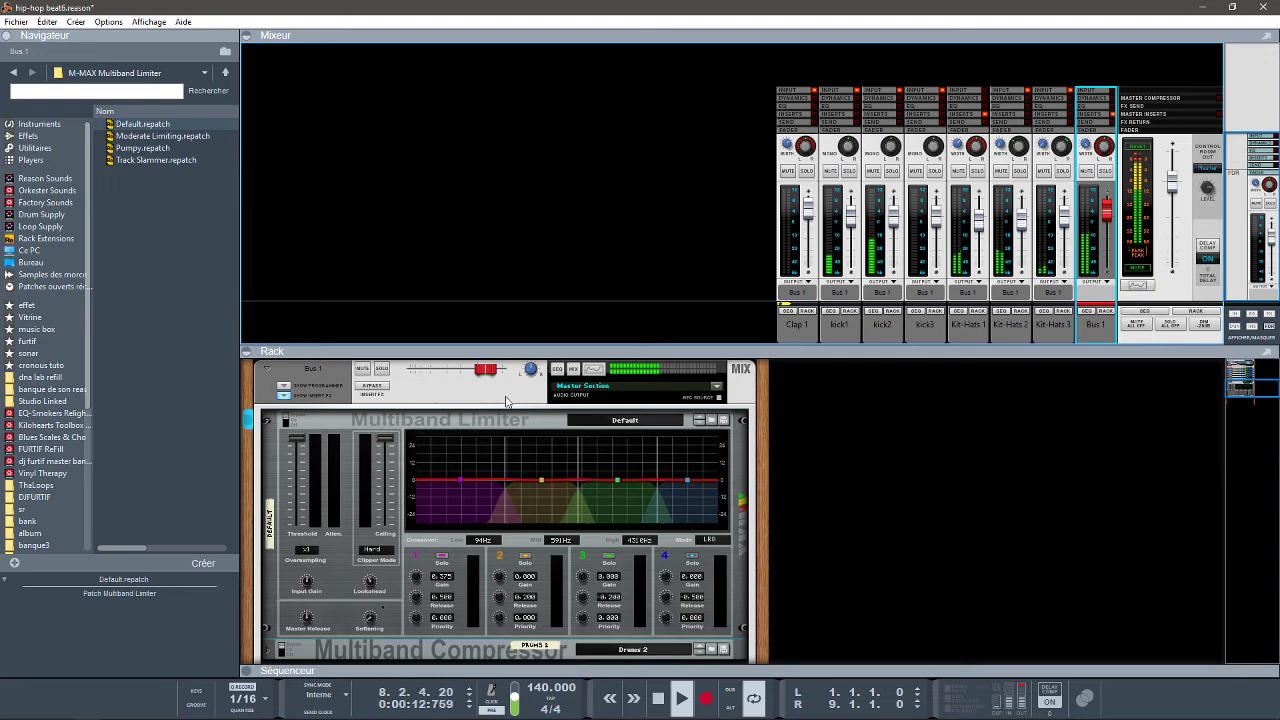
Step: Switch the Multiband Limiter on and lower its threshold so it attenuates the drums
{"action": "left_click", "coordinate": [305, 443]}
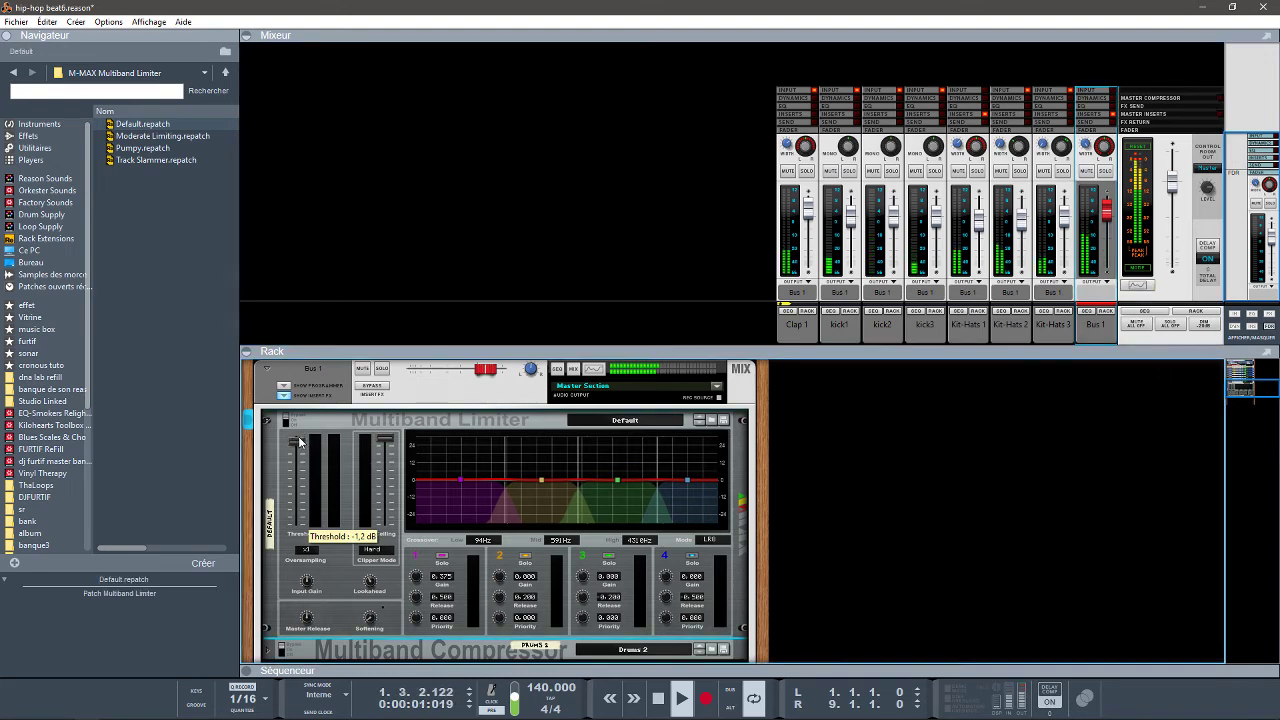
{"action": "left_click", "coordinate": [286, 420]}
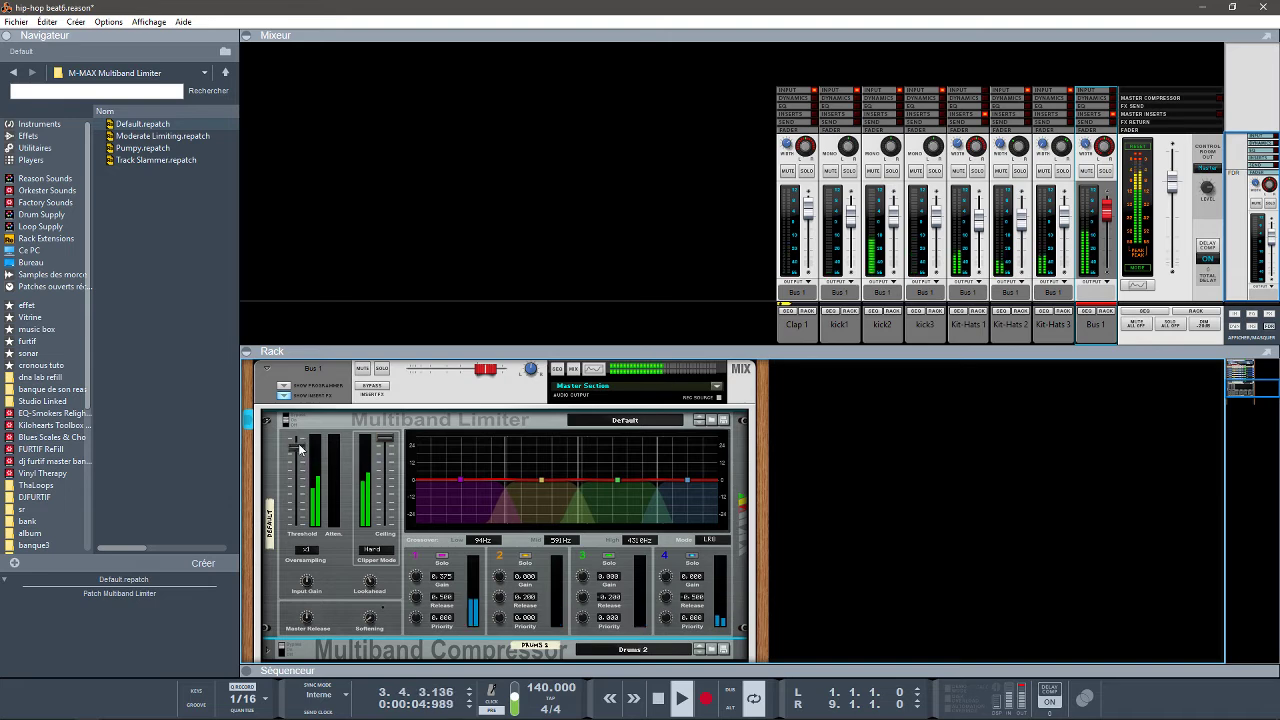
{"action": "left_click_drag", "start_coordinate": [297, 441], "coordinate": [301, 466]}
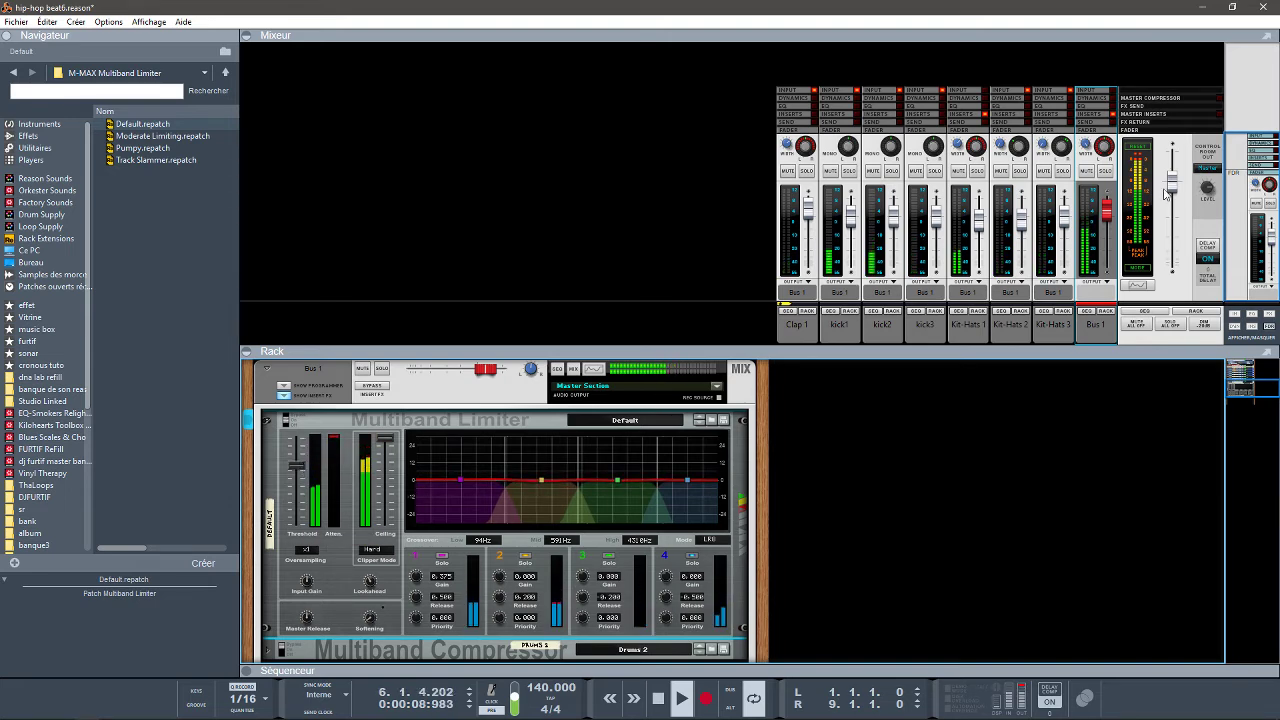
Step: Set Bus 1's level to -3.17 dB and reset the master section's peak meter before and after the change
{"action": "left_click", "coordinate": [1146, 149]}
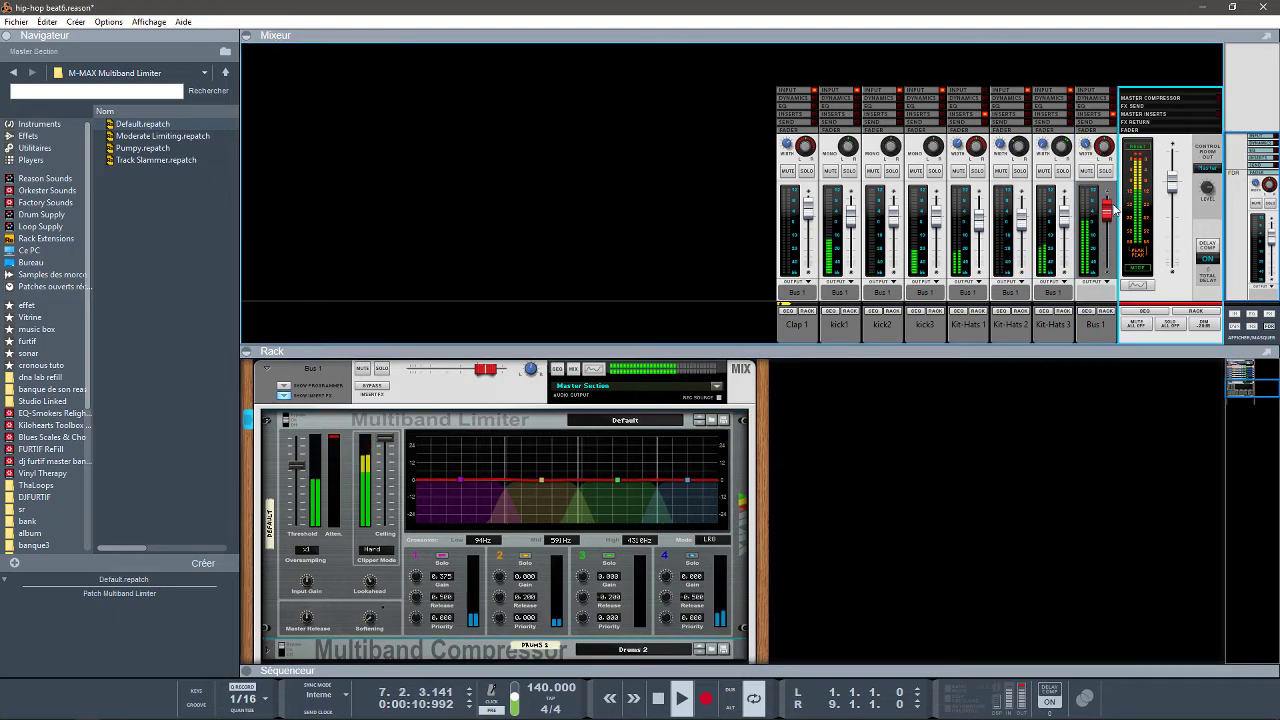
{"action": "left_click_drag", "start_coordinate": [1107, 210], "coordinate": [1107, 226]}
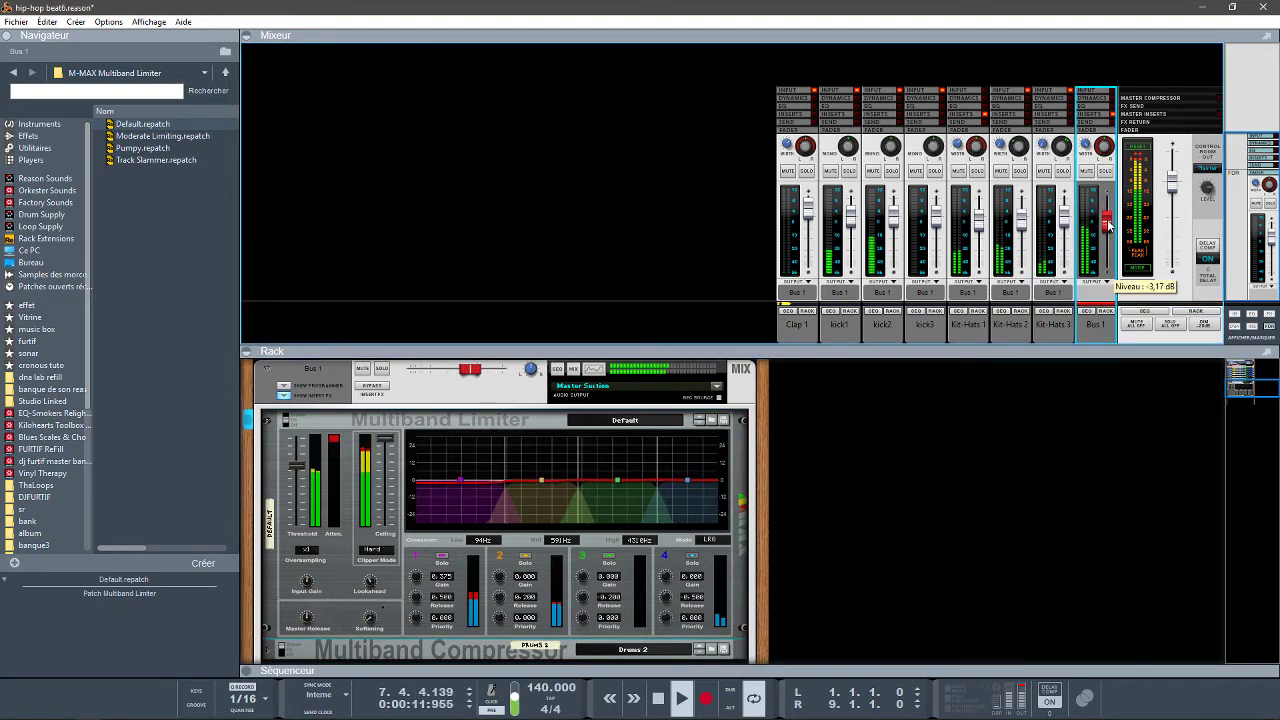
{"action": "left_click", "coordinate": [1139, 147]}
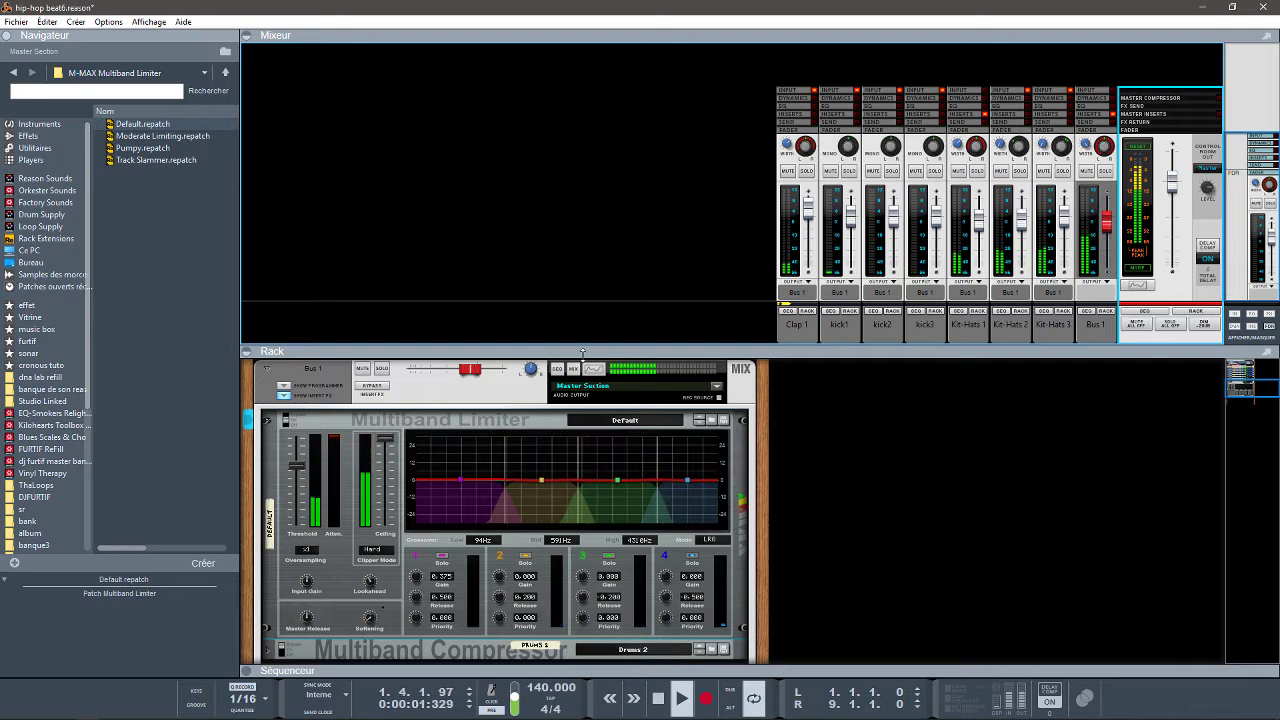
Step: Raise the limiter's threshold and set the gains of bands 1 to 4 to 4.12, 0.749, 1.310 and 1.685
{"action": "mouse_move", "coordinate": [297, 467]}
{"action": "left_mouse_down"}
{"action": "mouse_move", "coordinate": [296, 424]}
{"action": "mouse_move", "coordinate": [303, 452]}
{"action": "left_mouse_up"}
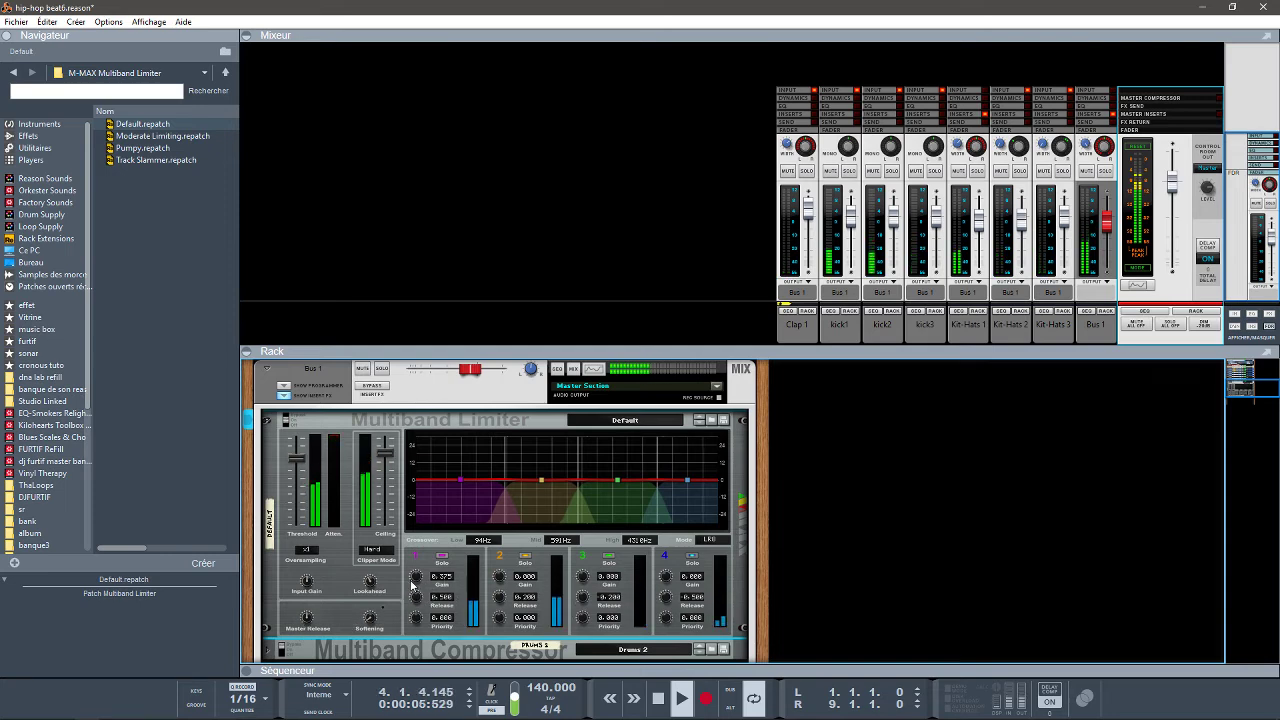
{"action": "mouse_move", "coordinate": [418, 581]}
{"action": "left_mouse_down"}
{"action": "mouse_move", "coordinate": [396, 688]}
{"action": "mouse_move", "coordinate": [404, 567]}
{"action": "left_mouse_up"}
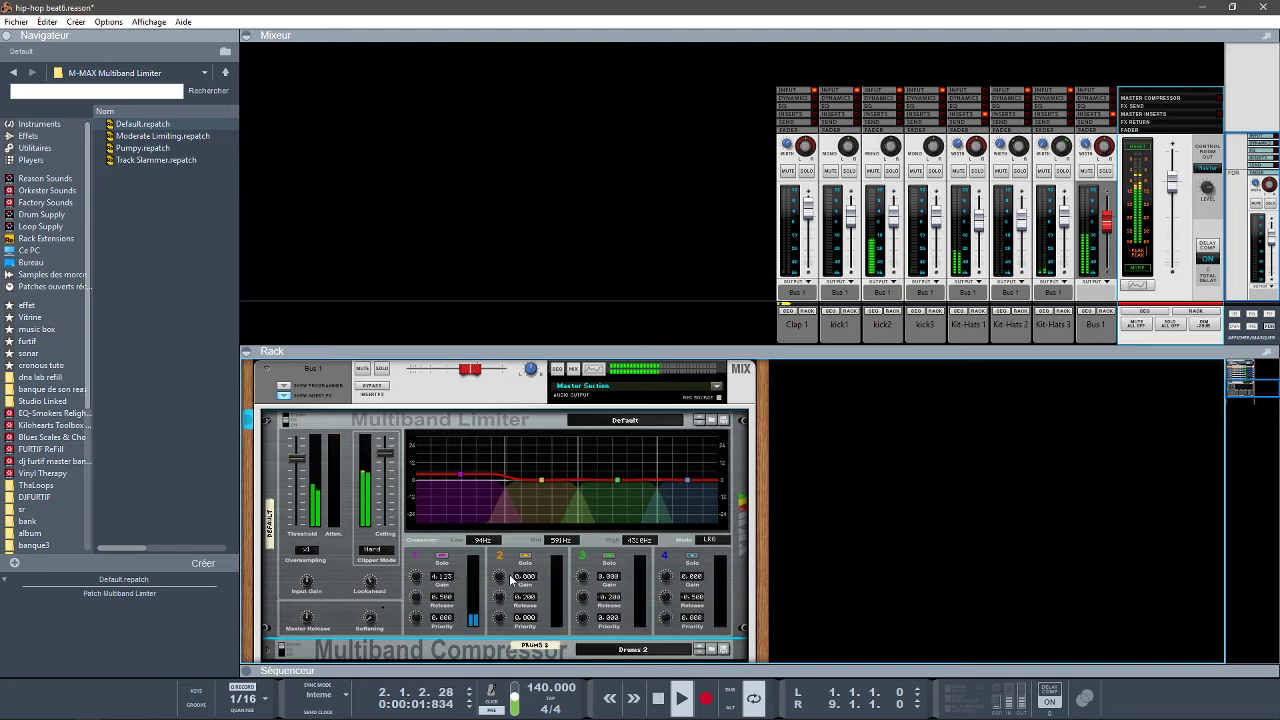
{"action": "mouse_move", "coordinate": [500, 581]}
{"action": "left_mouse_down"}
{"action": "mouse_move", "coordinate": [505, 562]}
{"action": "mouse_move", "coordinate": [494, 596]}
{"action": "mouse_move", "coordinate": [501, 578]}
{"action": "left_mouse_up"}
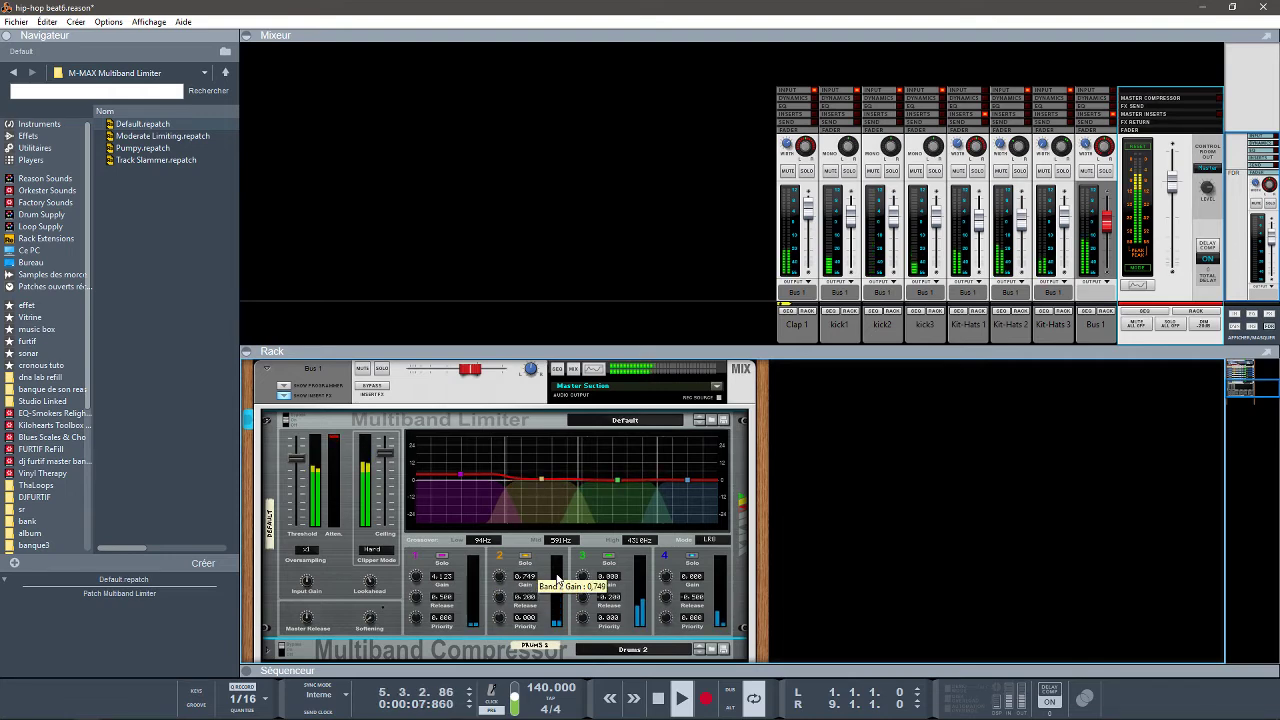
{"action": "mouse_move", "coordinate": [580, 577]}
{"action": "left_mouse_down"}
{"action": "mouse_move", "coordinate": [550, 707]}
{"action": "mouse_move", "coordinate": [567, 508]}
{"action": "mouse_move", "coordinate": [566, 572]}
{"action": "left_mouse_up"}
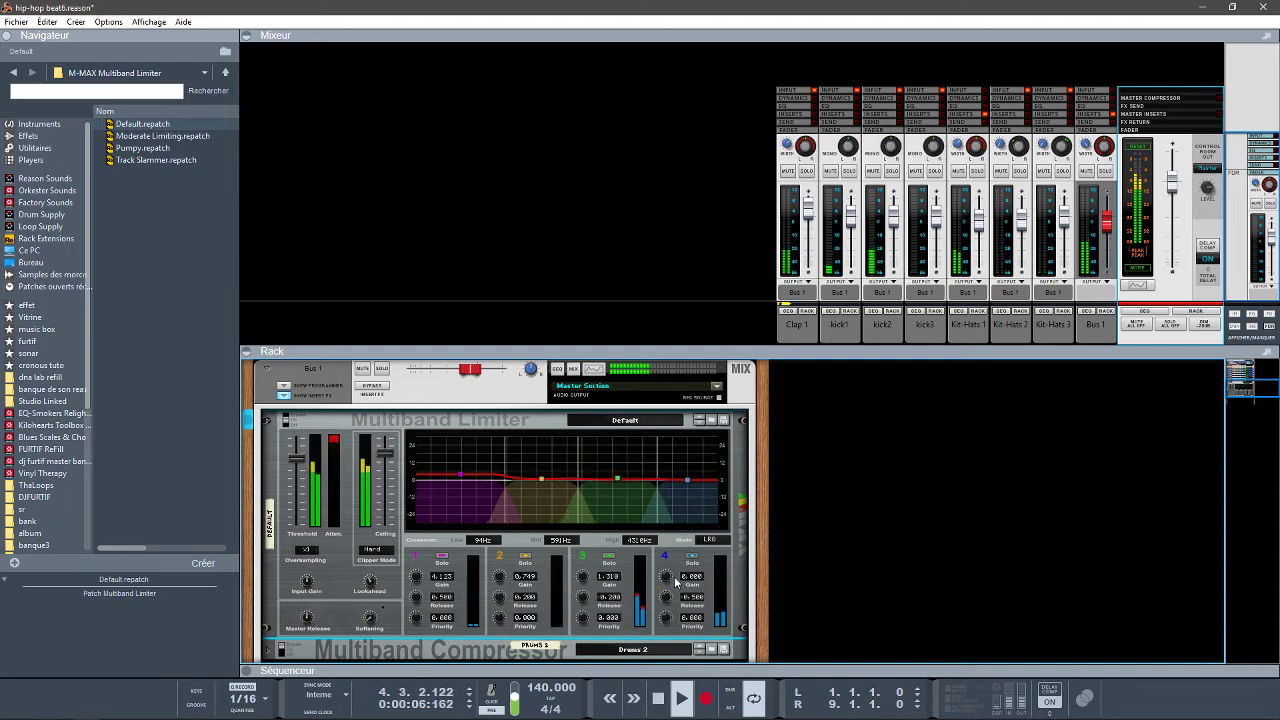
{"action": "left_click_drag", "start_coordinate": [658, 577], "coordinate": [657, 575]}
Step: Lower the limiter's threshold, and set band 4's gain to -0.562 and band 3's gain to -1.498
{"action": "left_click_drag", "start_coordinate": [294, 457], "coordinate": [292, 469]}
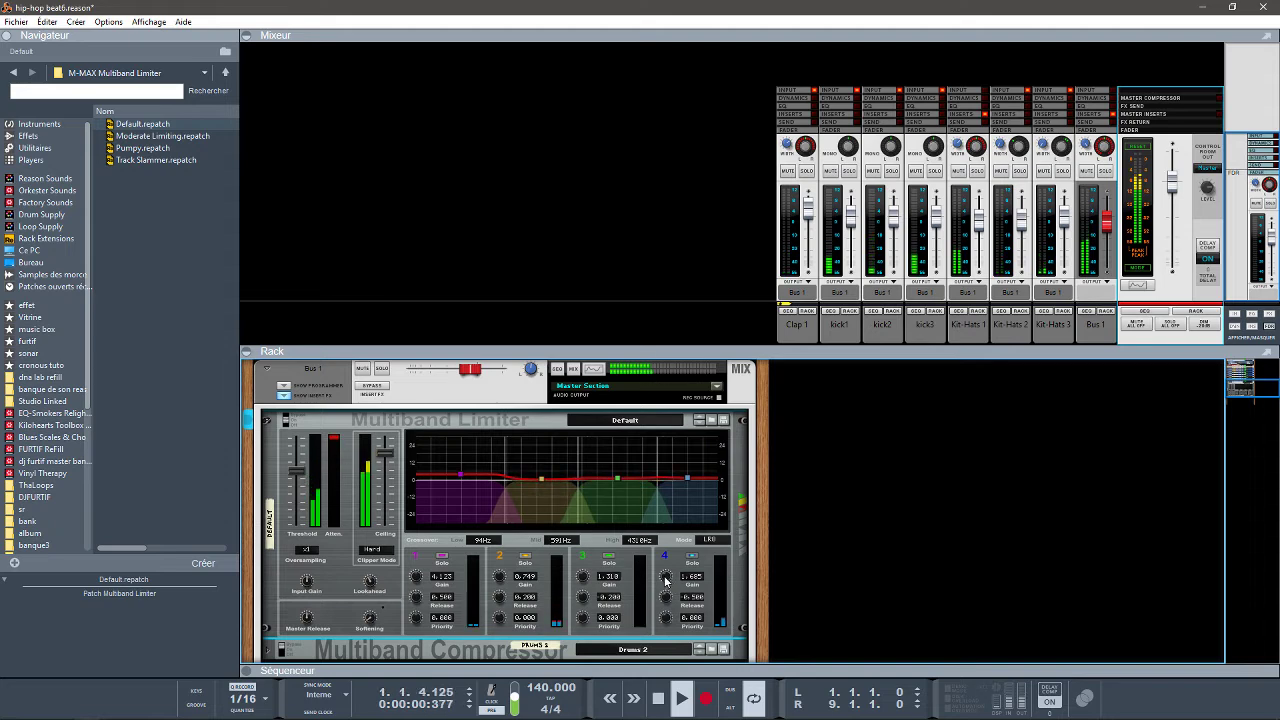
{"action": "left_click_drag", "start_coordinate": [665, 578], "coordinate": [665, 590]}
{"action": "left_click_drag", "start_coordinate": [583, 580], "coordinate": [580, 592]}
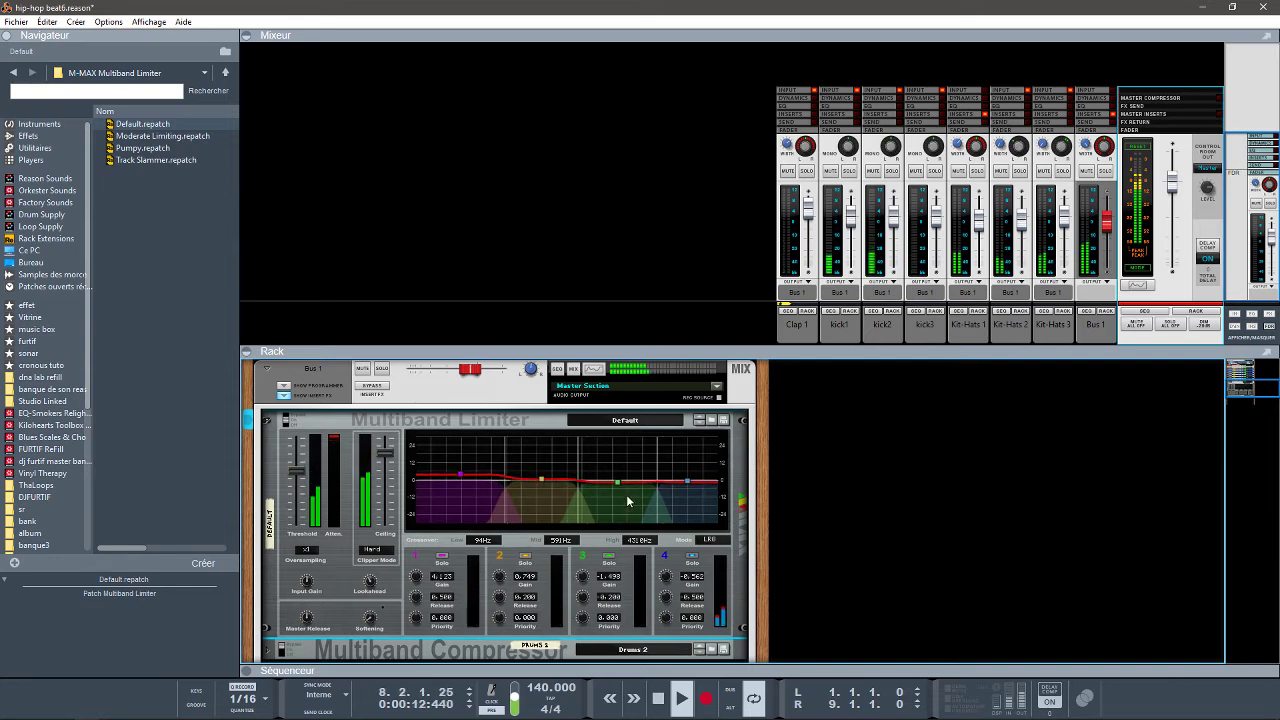
Step: Bypass Bus 1's insert effects and re-enable them to compare the dry and limited drums
{"action": "left_click", "coordinate": [370, 386]}
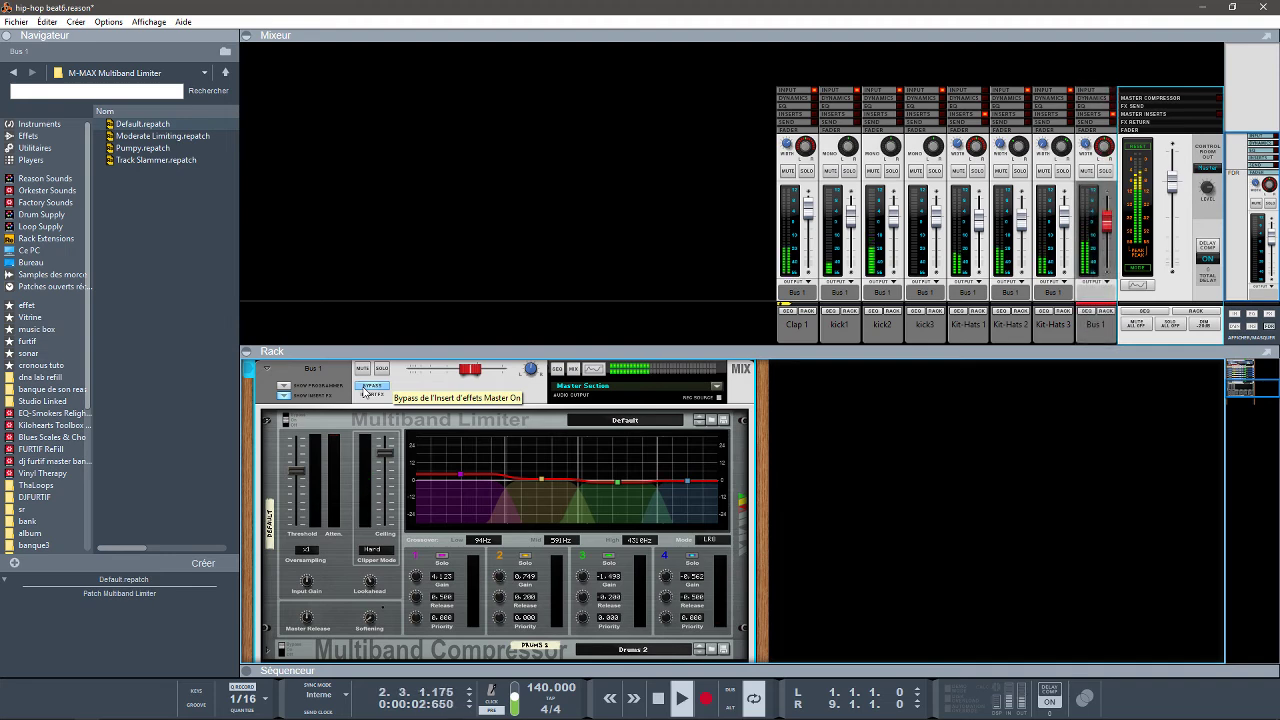
{"action": "left_click", "coordinate": [368, 386]}
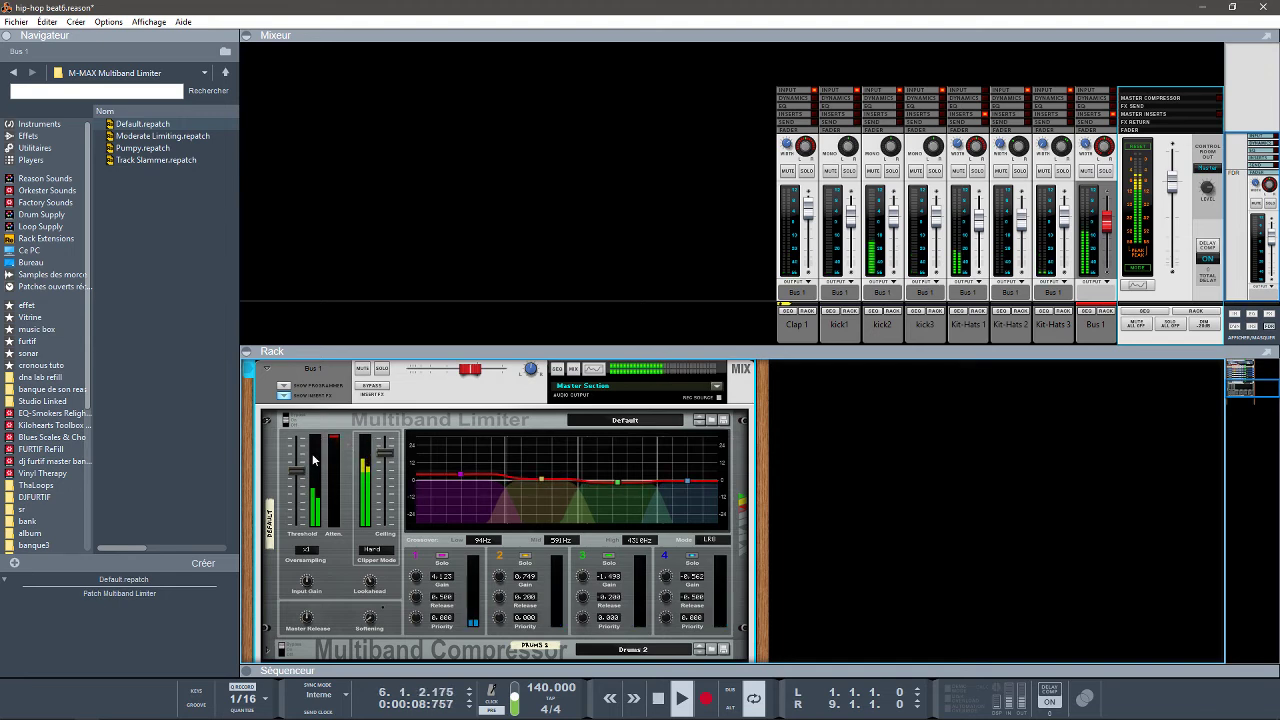
Step: Load the Pumpy patch into the limiter and bypass Bus 1's insert effects to compare with the dry drums
{"action": "left_click", "coordinate": [137, 149]}
{"action": "left_click_drag", "start_coordinate": [137, 149], "coordinate": [328, 527]}
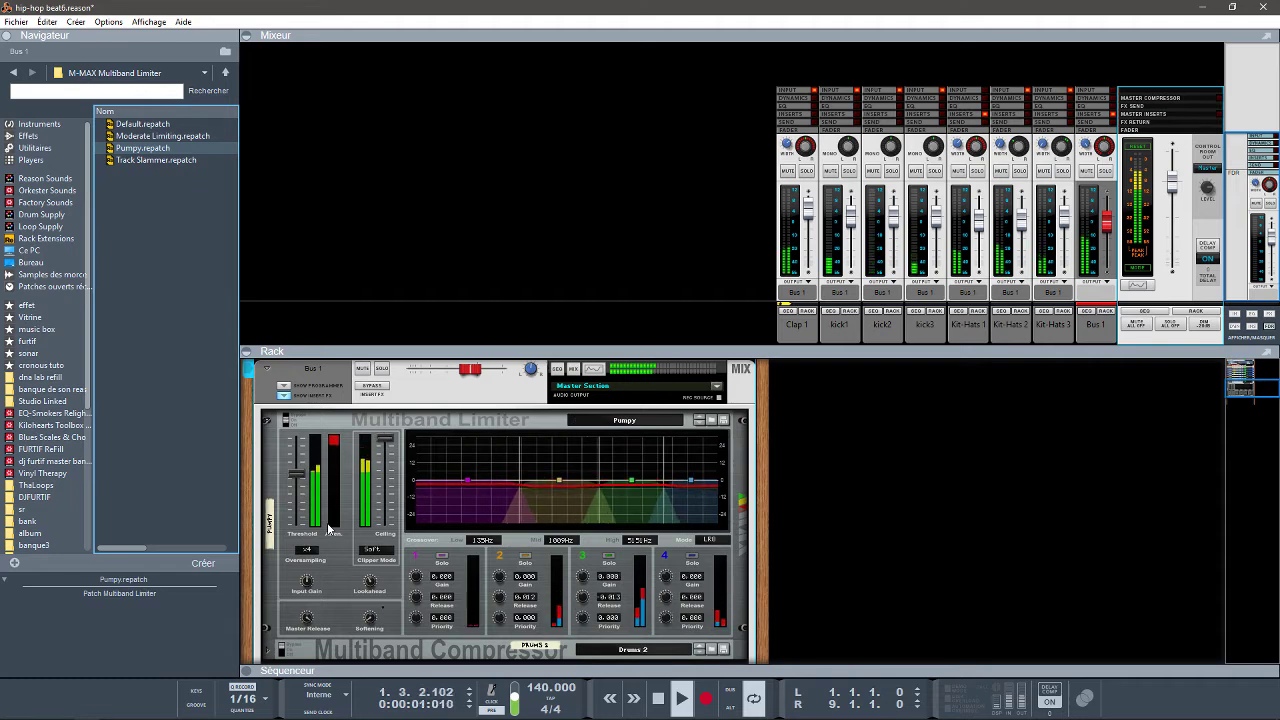
{"action": "left_click", "coordinate": [370, 387]}
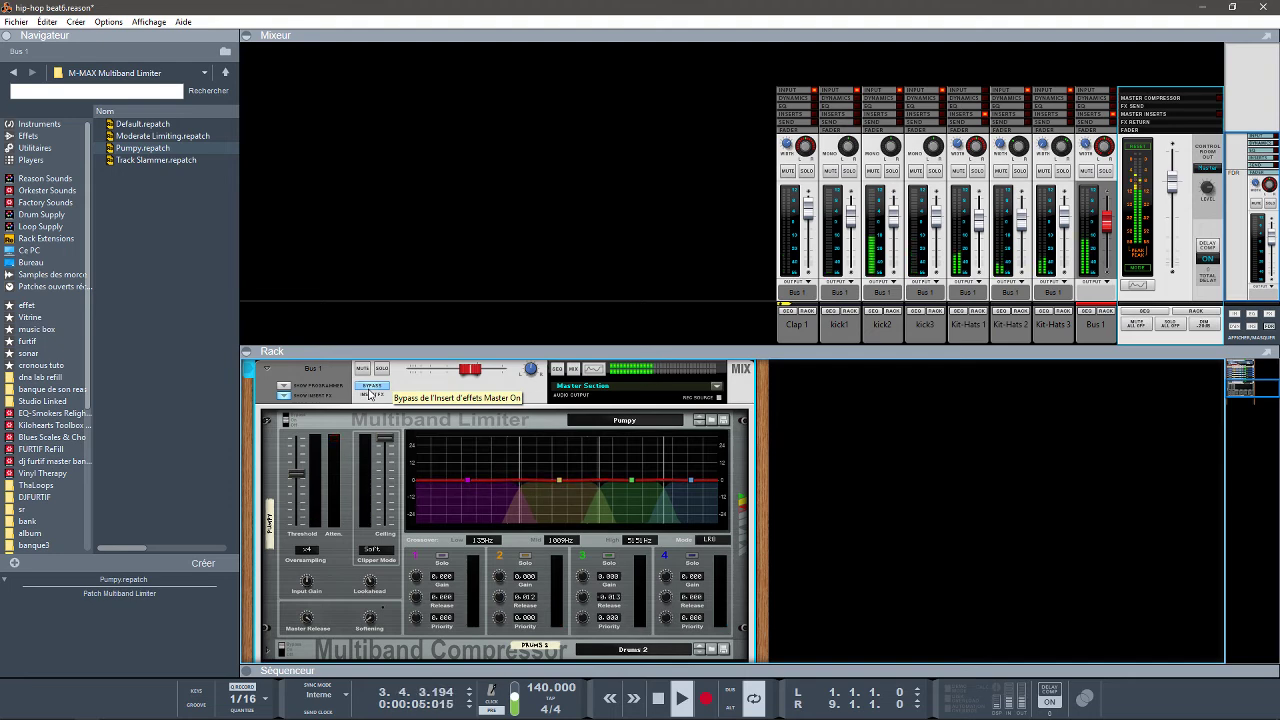
Step: Re-enable Bus 1's insert effects to hear the drums through the Pumpy limiter patch, and stop playback
{"action": "left_click", "coordinate": [370, 388]}
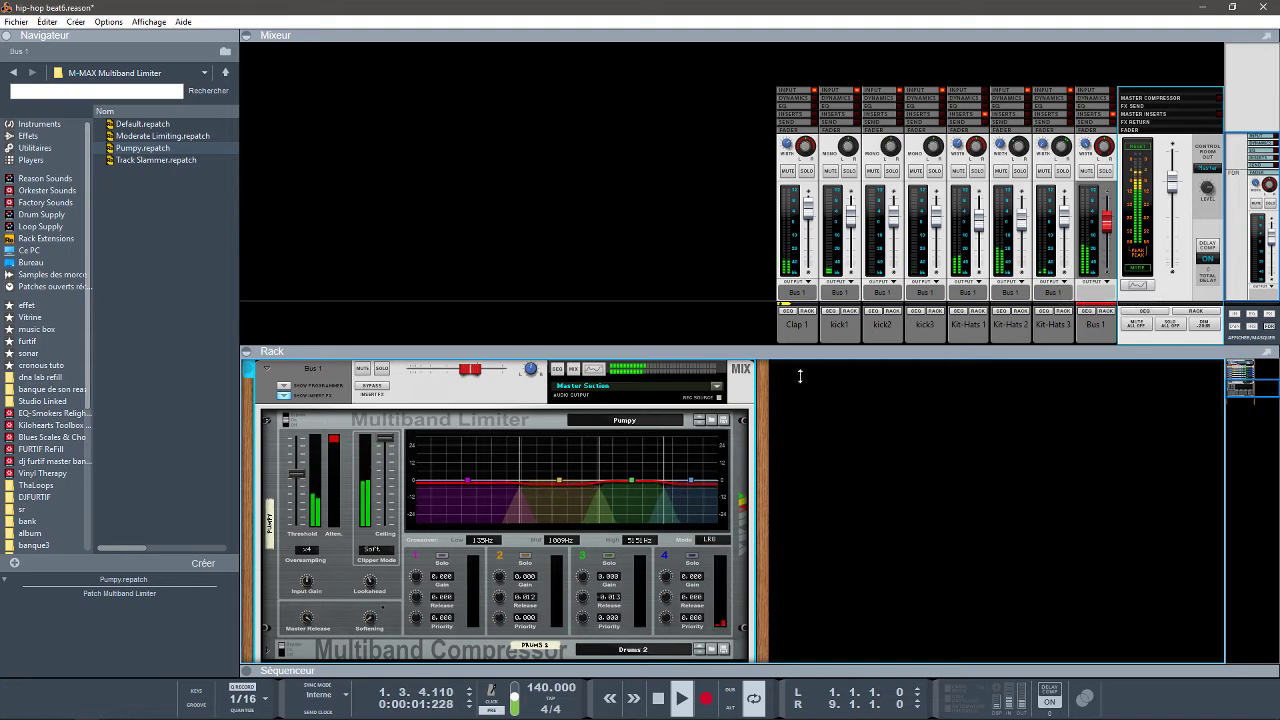
{"action": "left_click", "coordinate": [657, 699]}
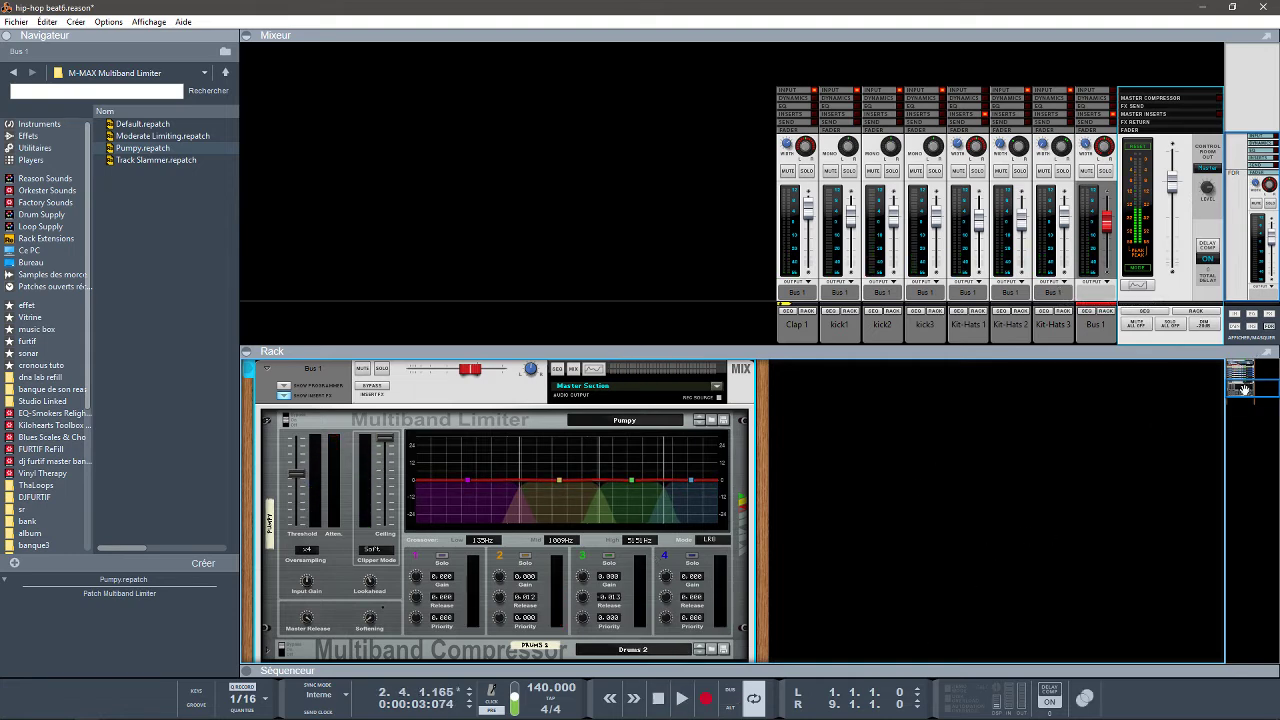
Step: Unfold the Multiband Compressor below the limiter in the rack to show both devices' full interfaces
{"action": "left_click_drag", "start_coordinate": [1240, 390], "coordinate": [1240, 397]}
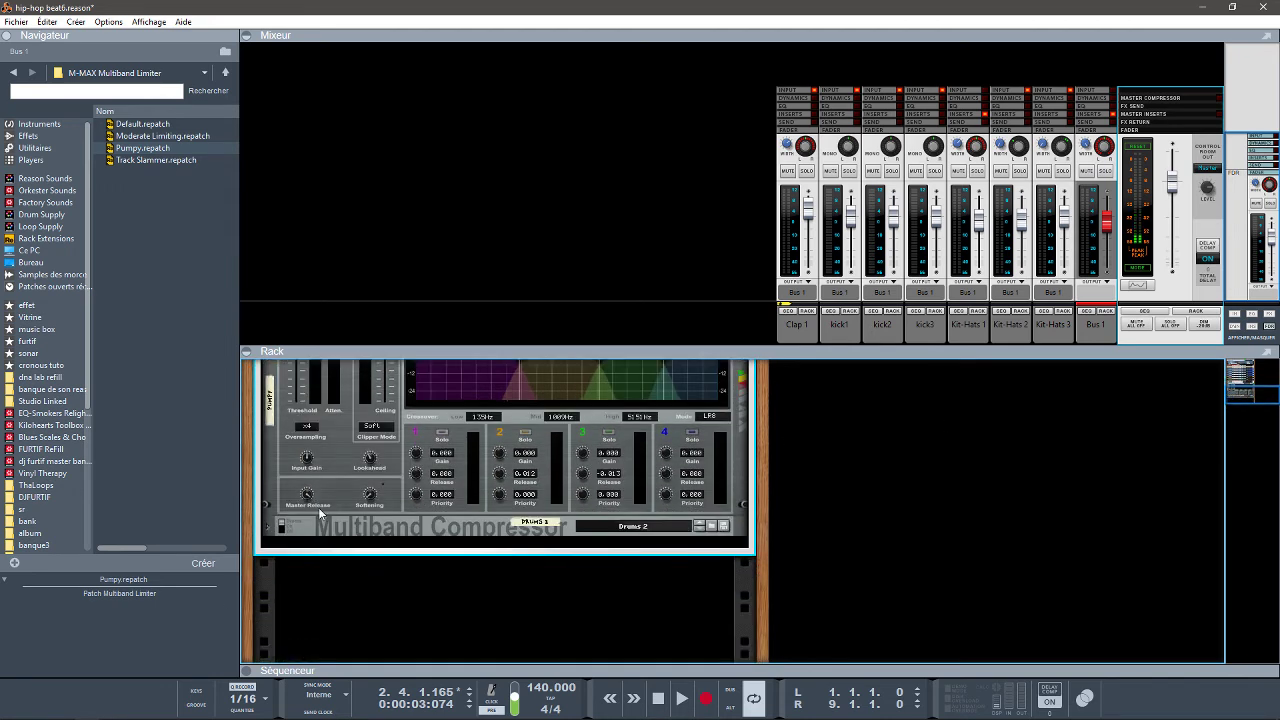
{"action": "left_click", "coordinate": [270, 527]}
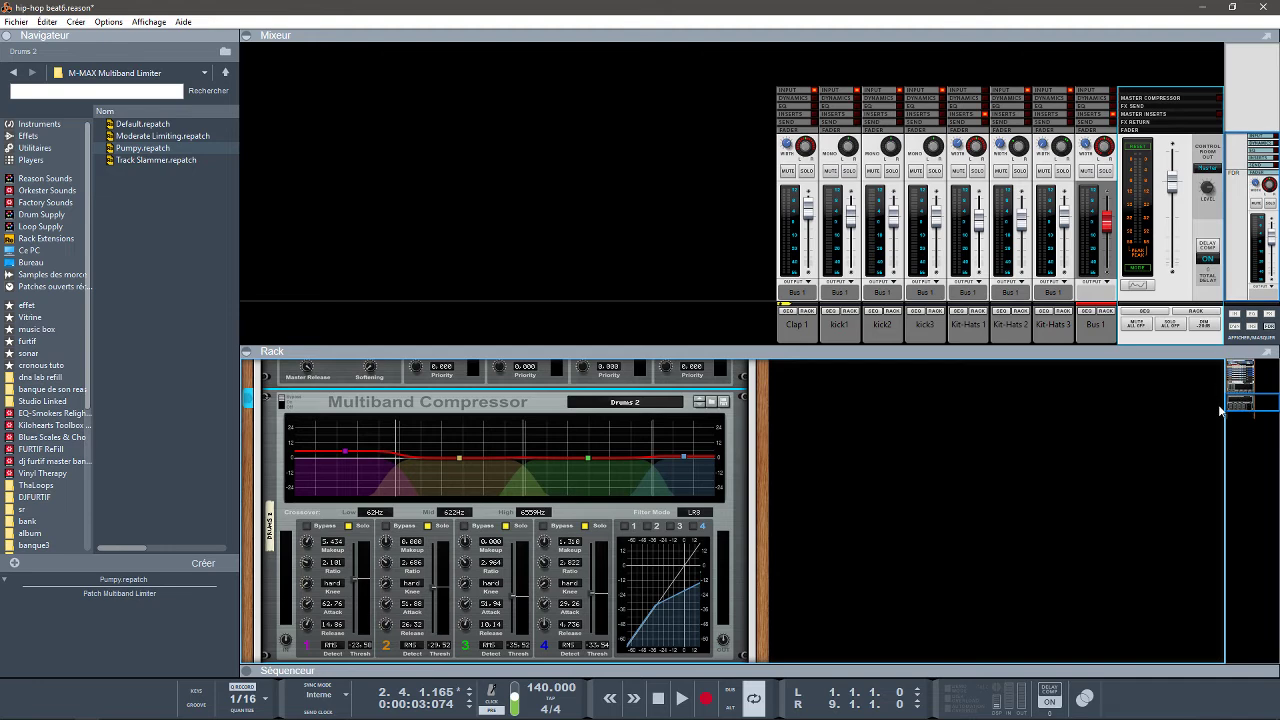
{"action": "left_click_drag", "start_coordinate": [1231, 408], "coordinate": [1222, 396]}
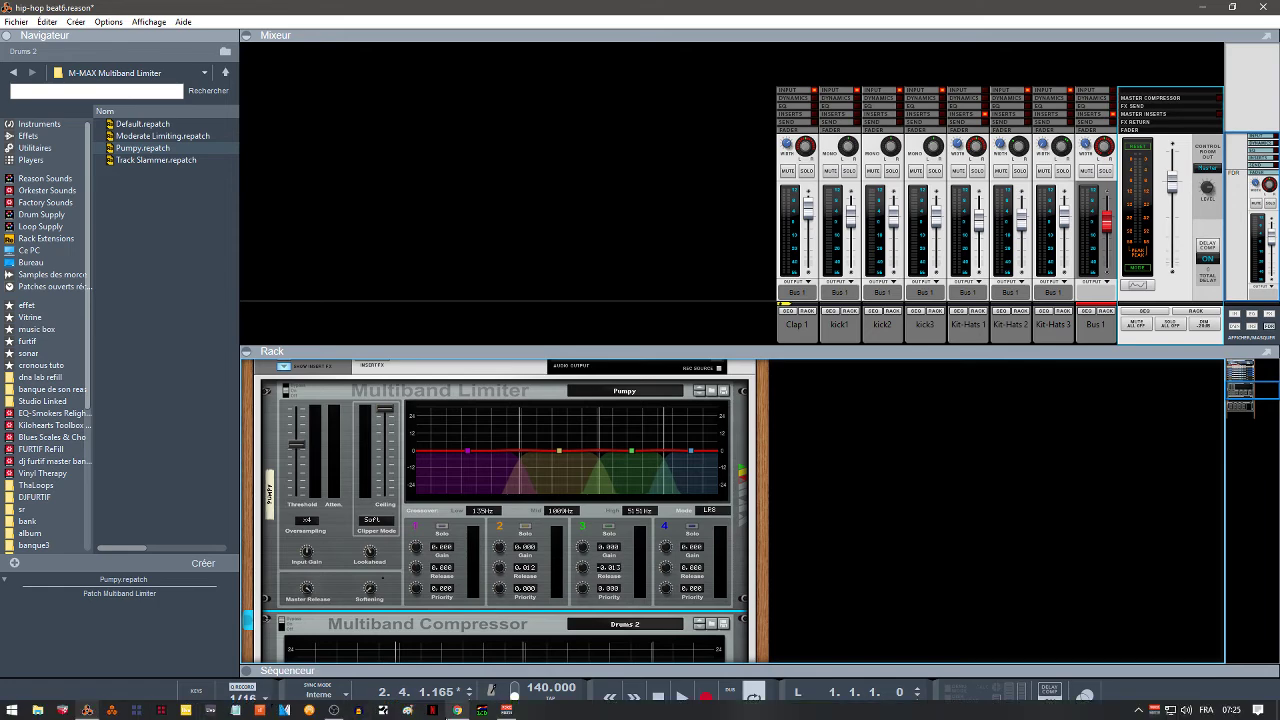
Step: Switch to Chrome and review the Propellerhead Shop pages of the Multiband Compressor and the M-MAX multiband limiter, including their prices
{"action": "left_click", "coordinate": [457, 710]}
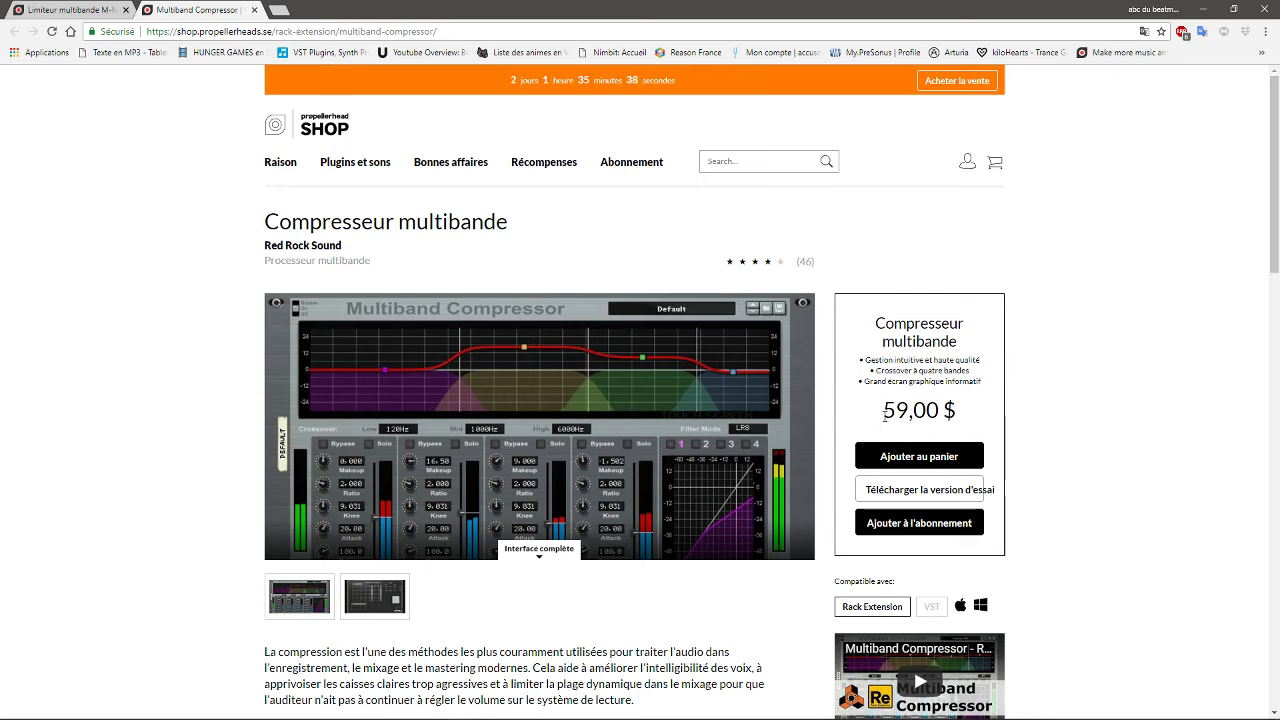
{"action": "left_click", "coordinate": [62, 10]}
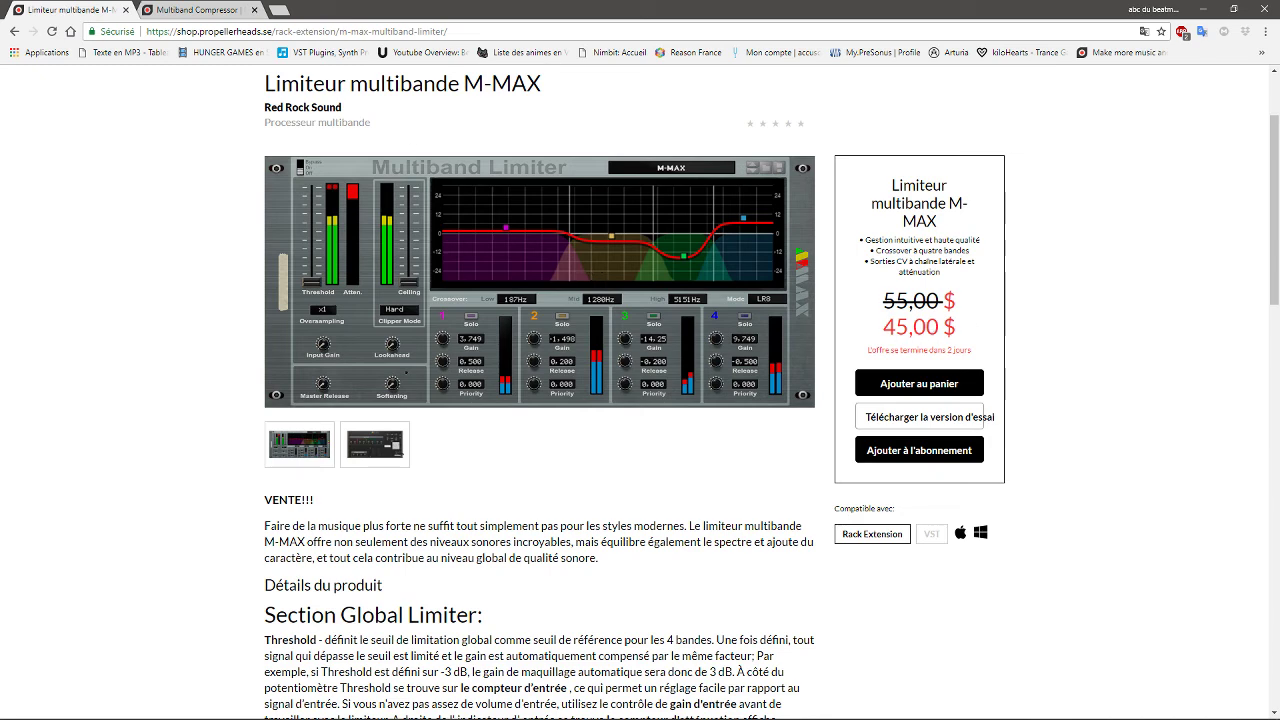
{"action": "scroll", "coordinate": [1270, 250], "scroll_direction": "up", "scroll_amount": 2}
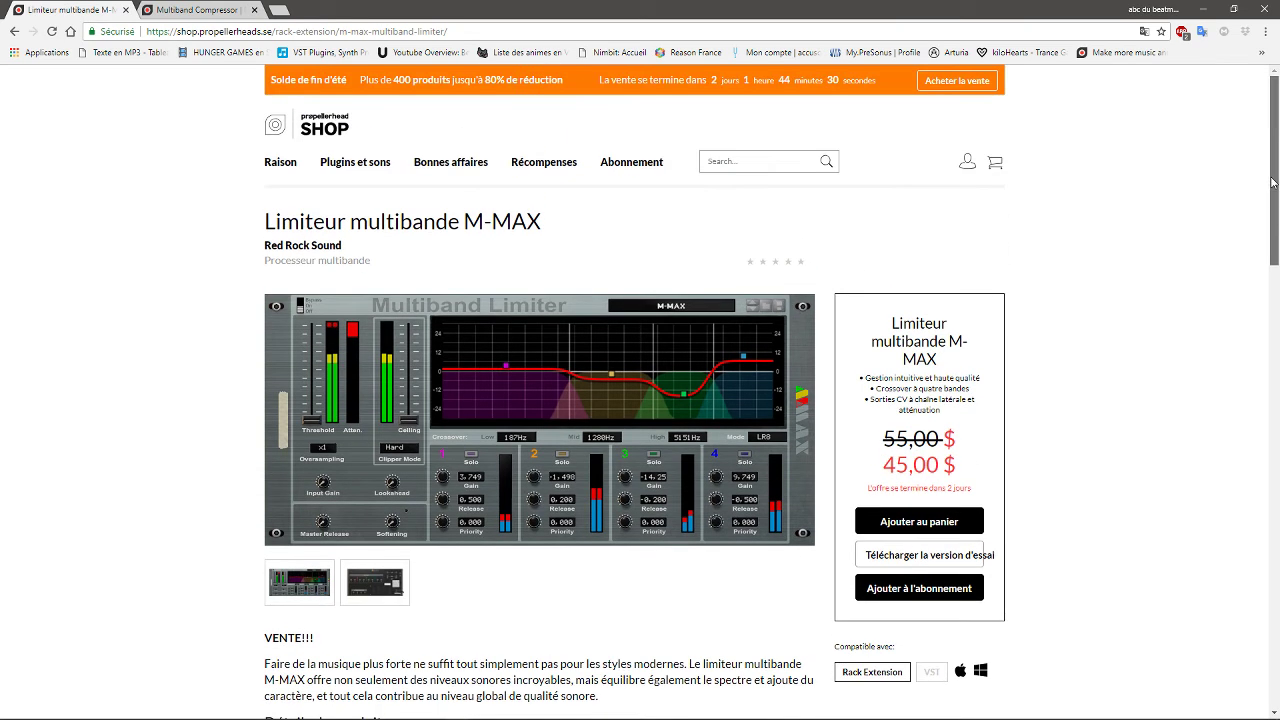
{"action": "scroll", "coordinate": [1272, 181], "scroll_direction": "down", "scroll_amount": 1}
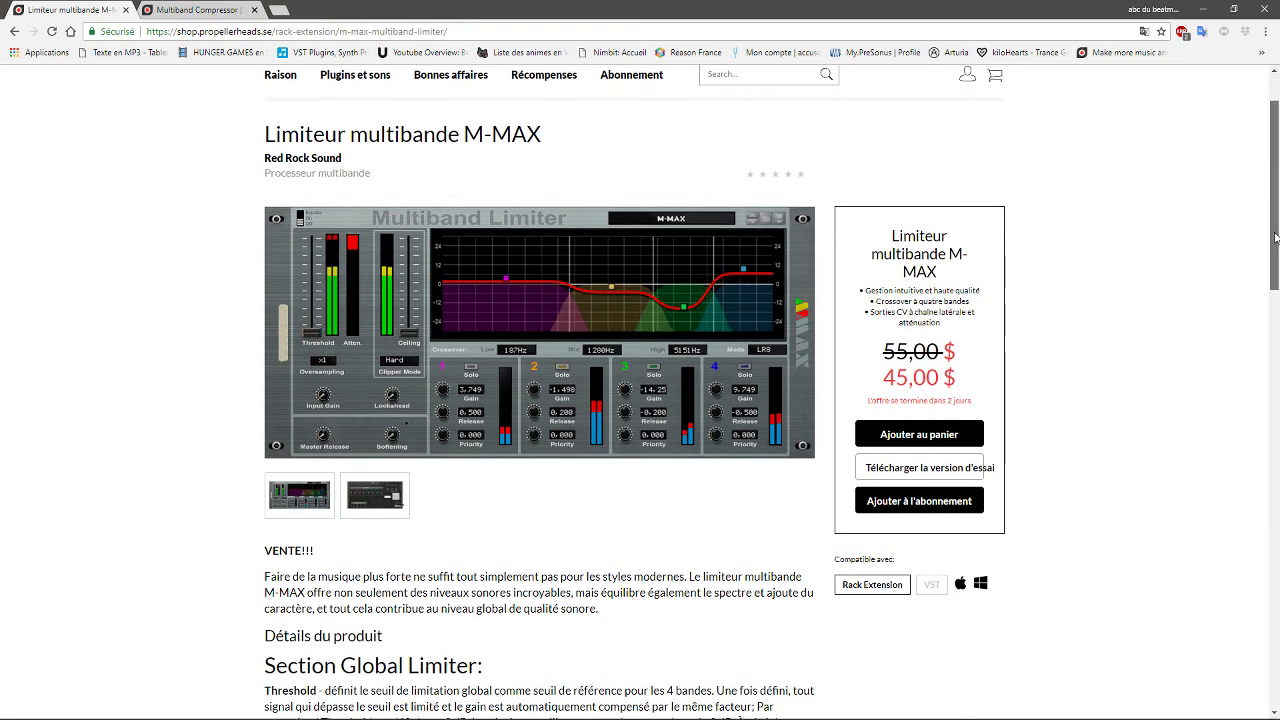